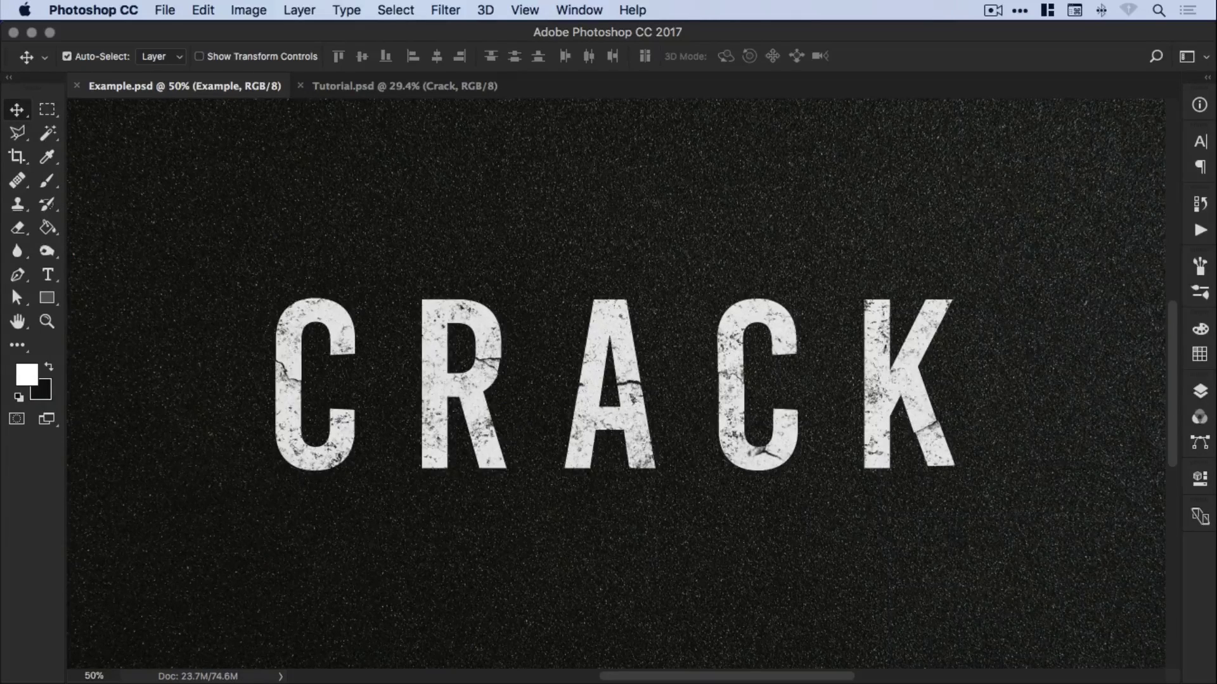
Switch to the Tutorial document, confirm the canvas stays 3840 × 2160 px, and show its layers
click(402, 84)
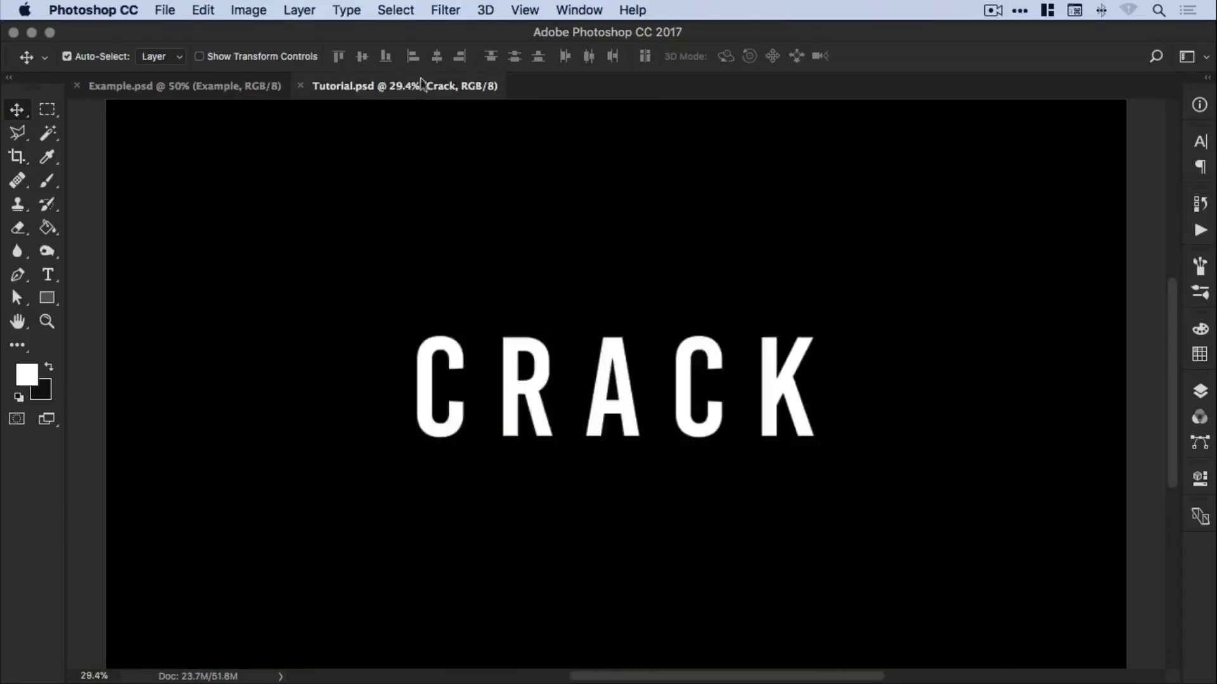
key(super+alt+c)
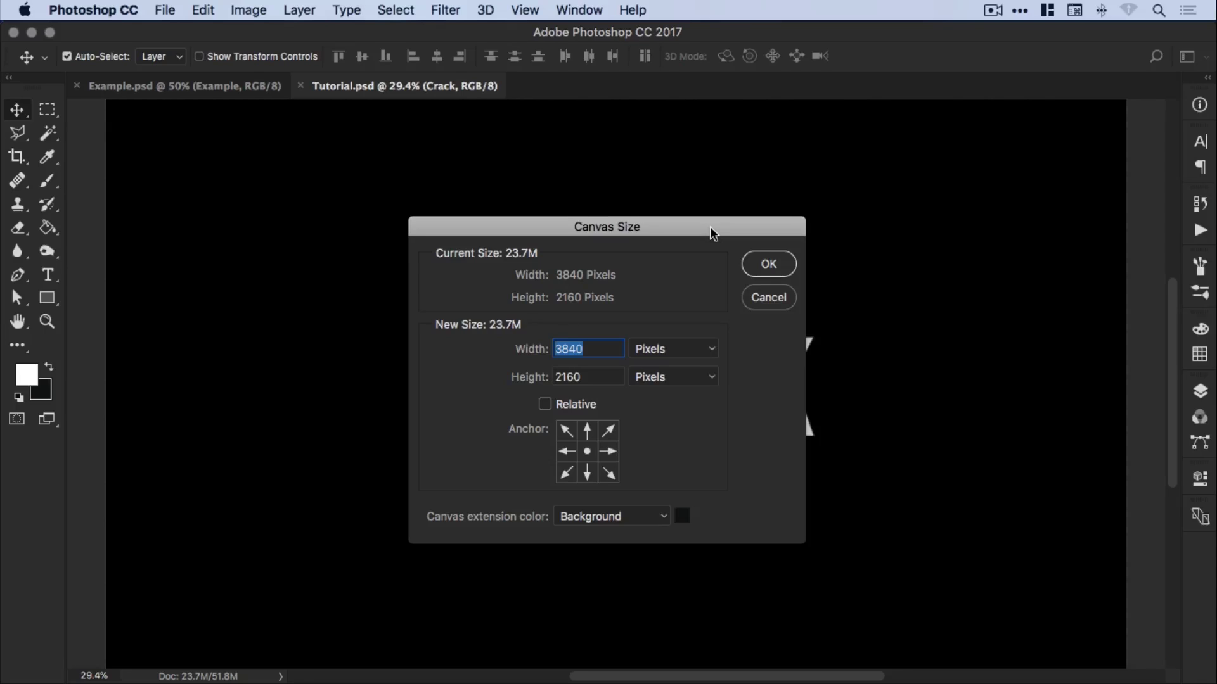
click(764, 266)
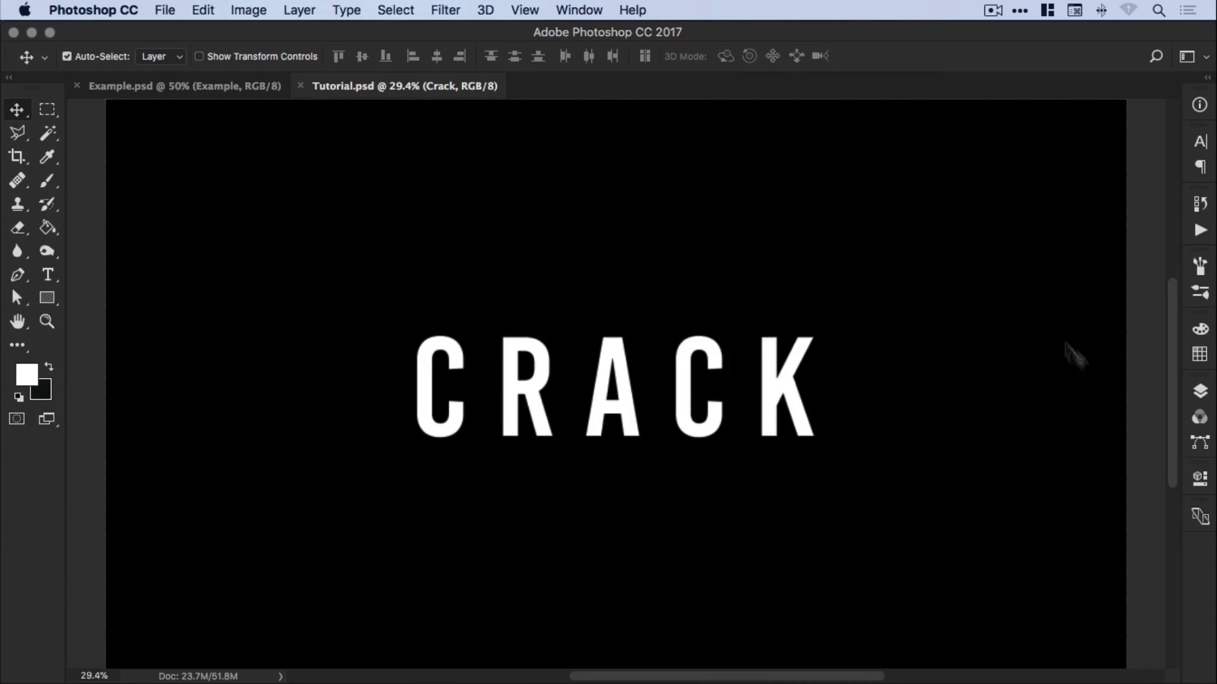
click(1196, 393)
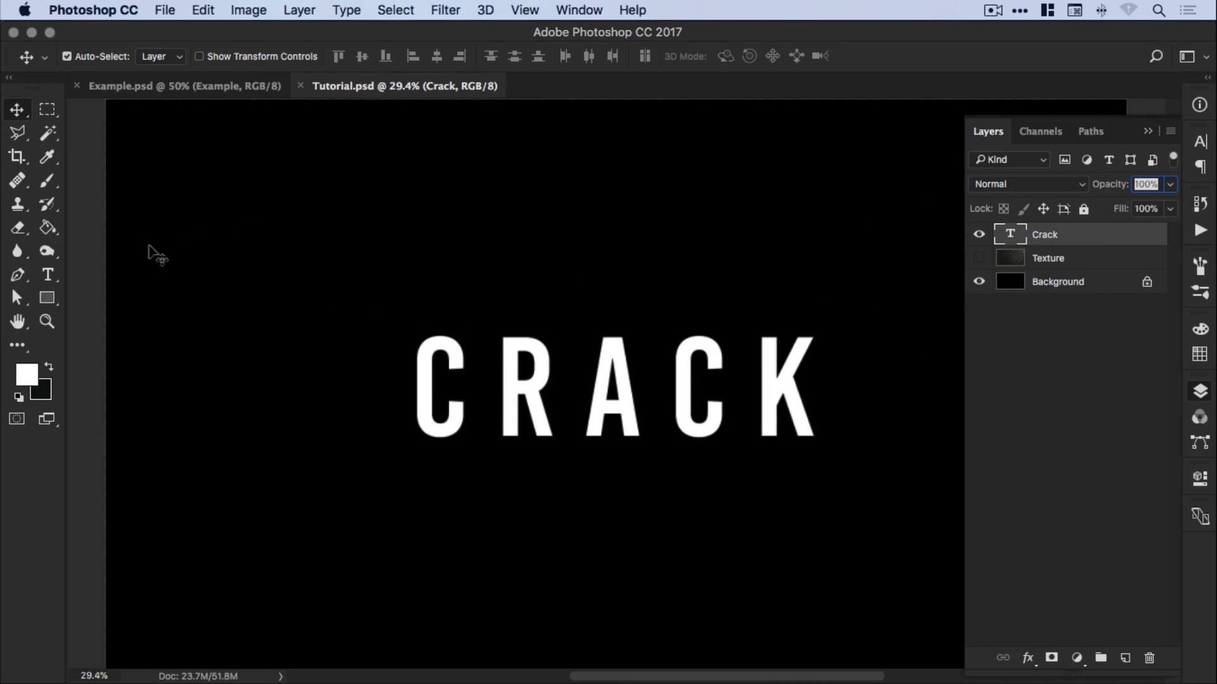
Add a new text layer above CRACK and set its font to ITC Avant Garde Gothic LT
click(48, 274)
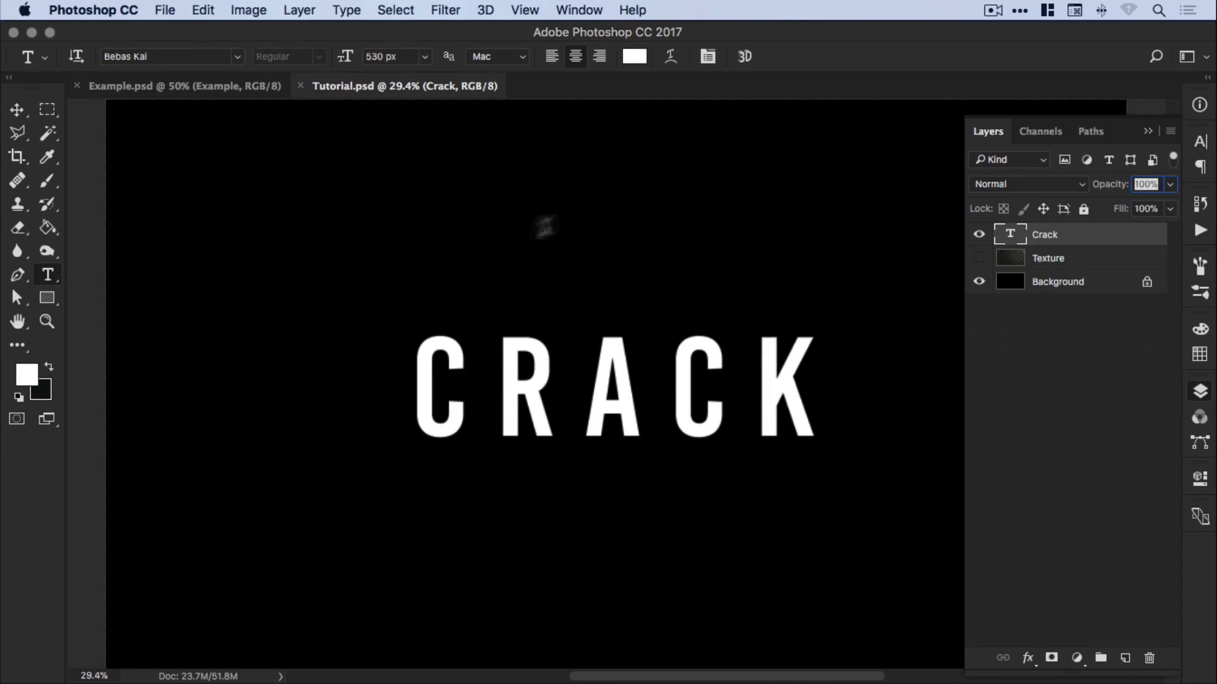
click(544, 230)
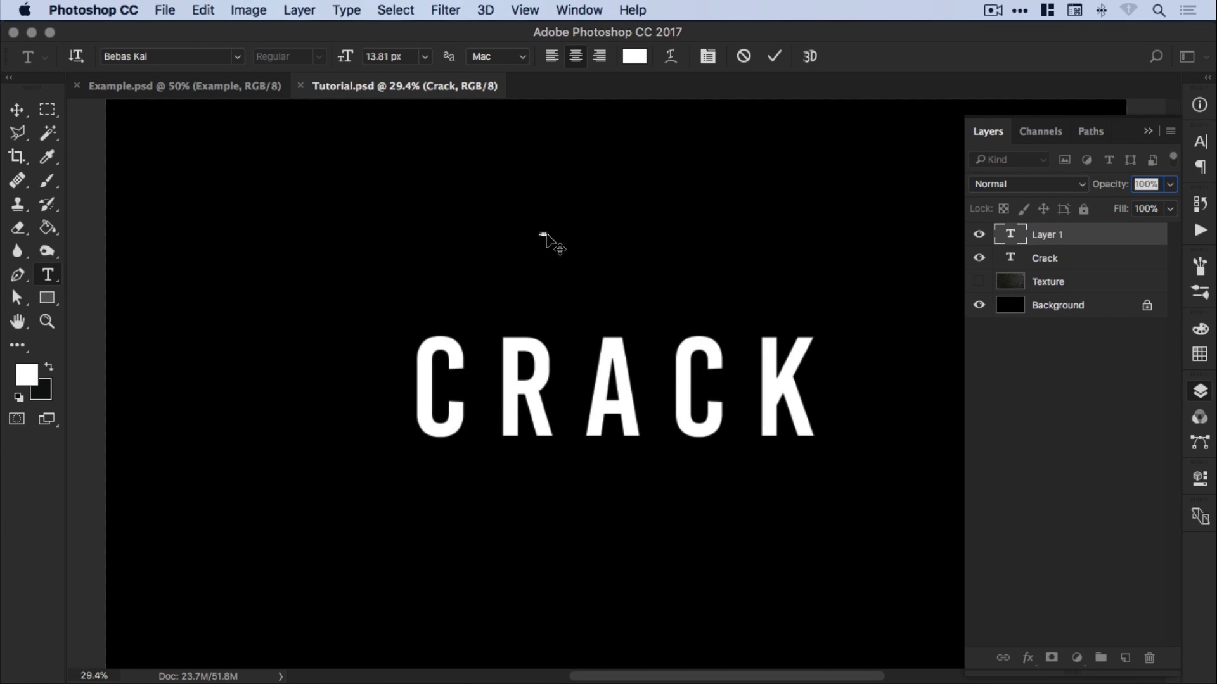
text(crack)
drag(345, 56, 457, 60)
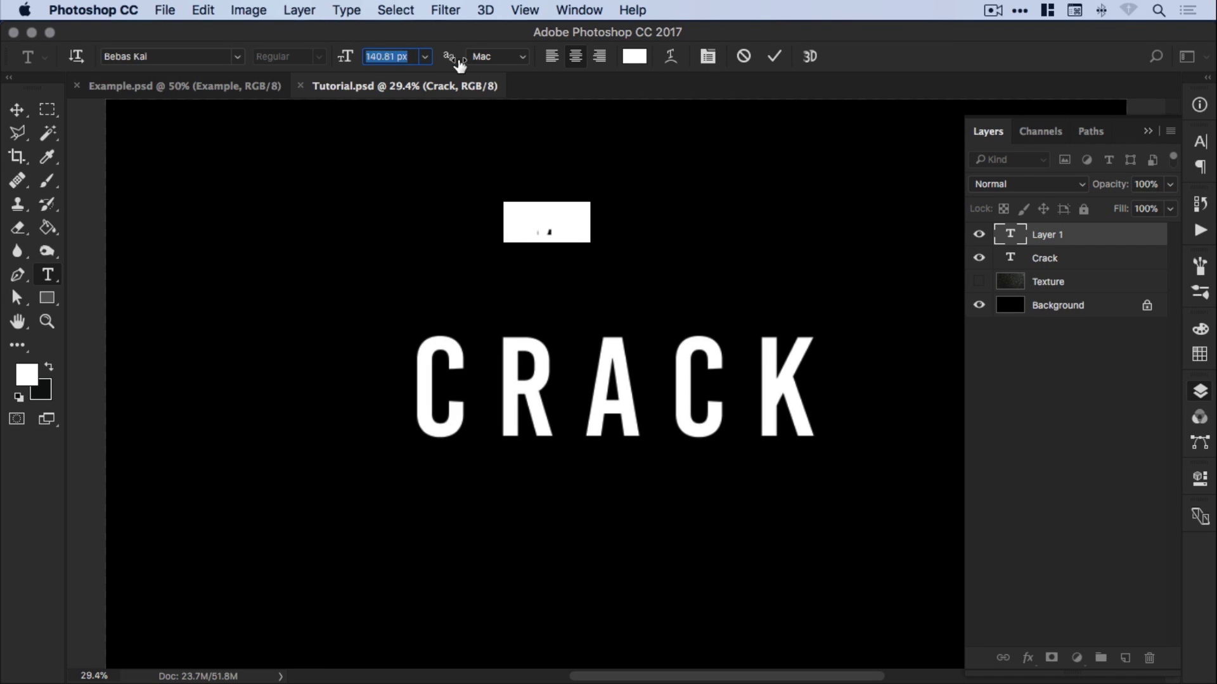
click(236, 59)
click(211, 262)
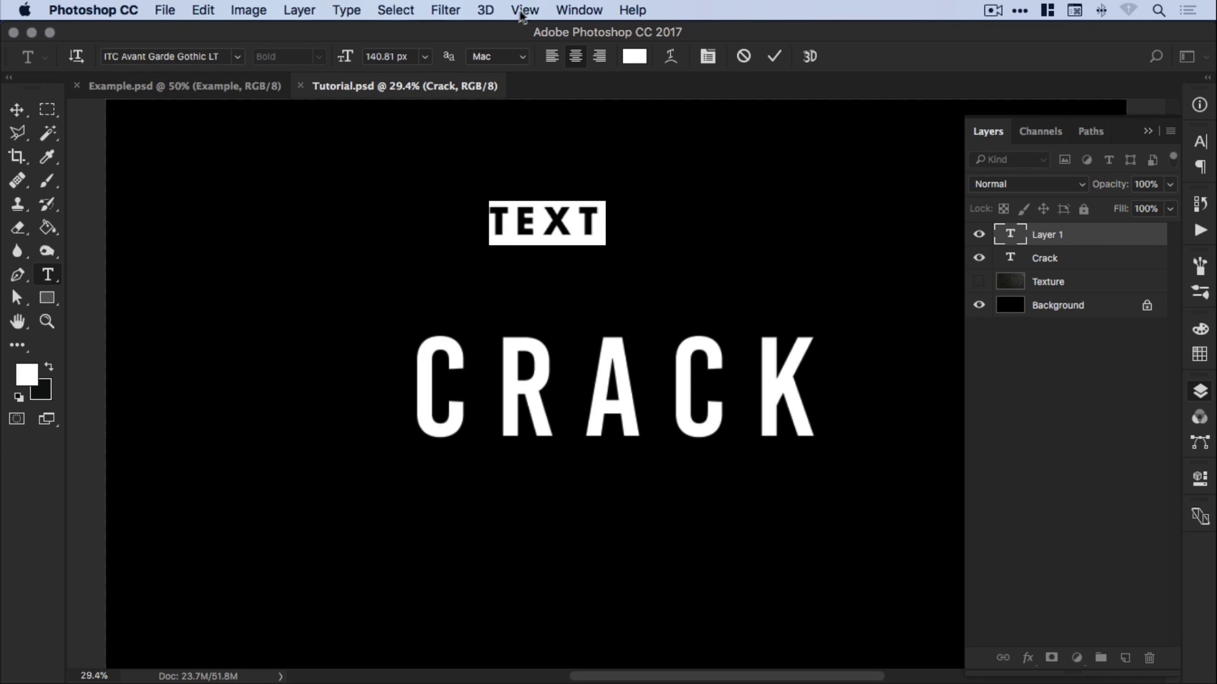
In the Character panel, enlarge the new text to 247.81 px with 0 tracking and all caps
click(567, 7)
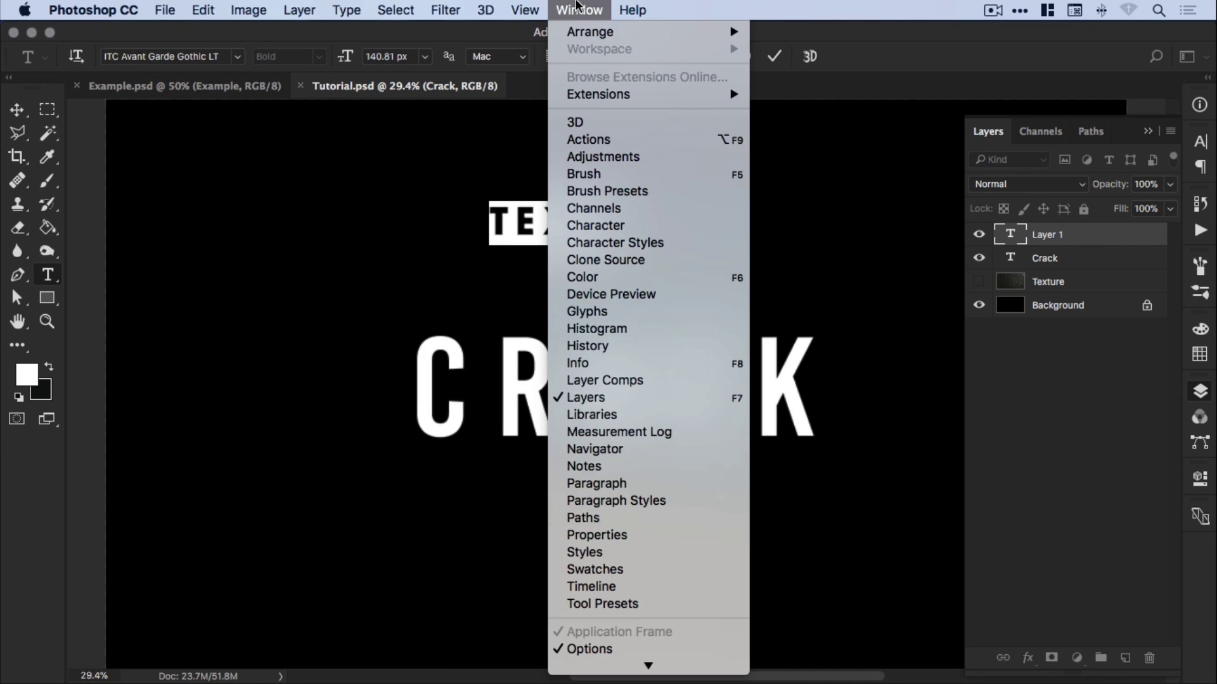
click(624, 225)
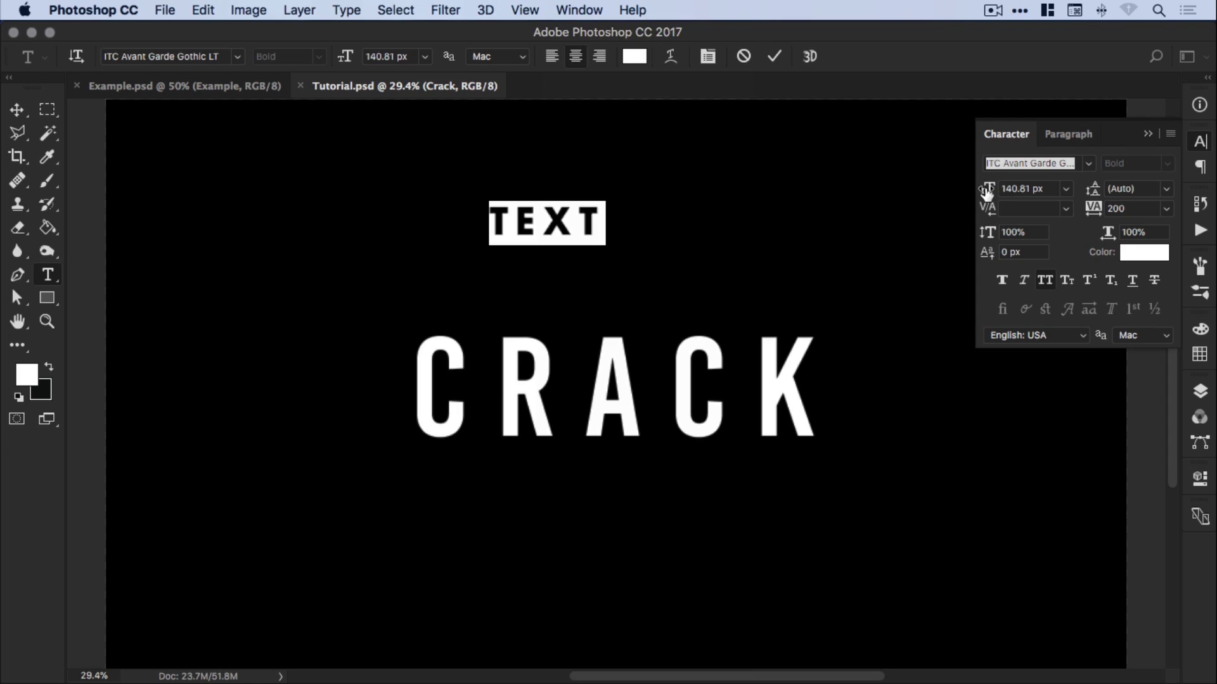
drag(987, 189, 1087, 215)
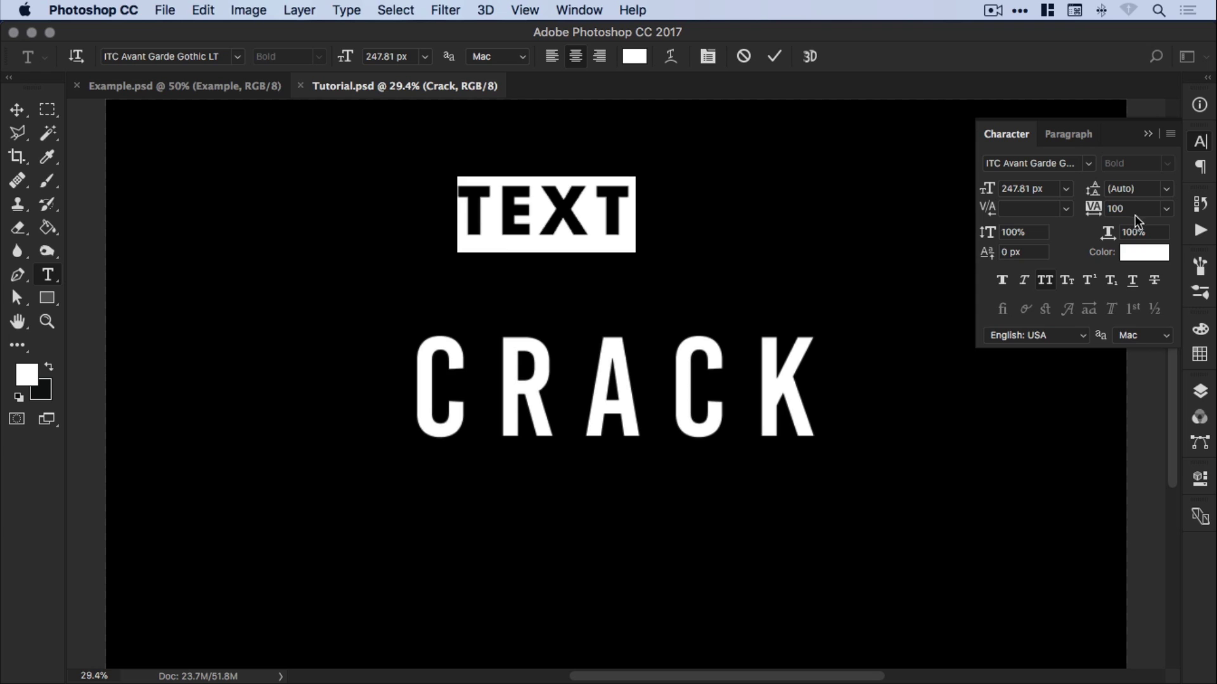
text(0)
key(Return)
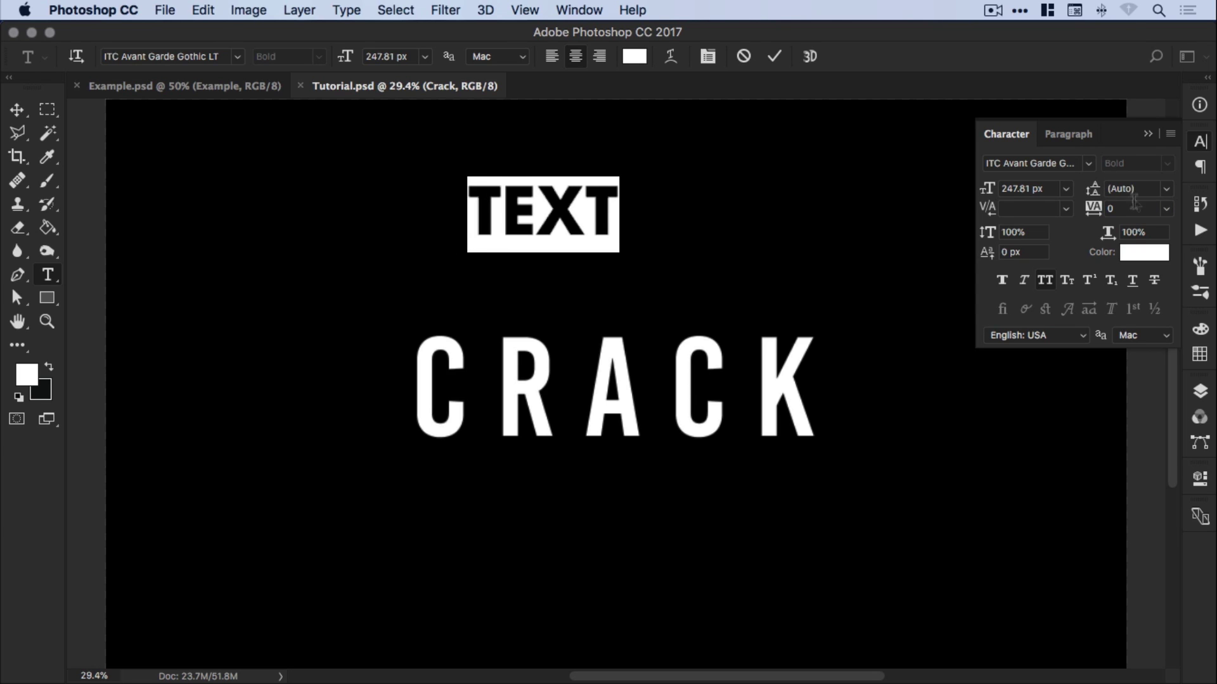
click(1046, 281)
click(1200, 142)
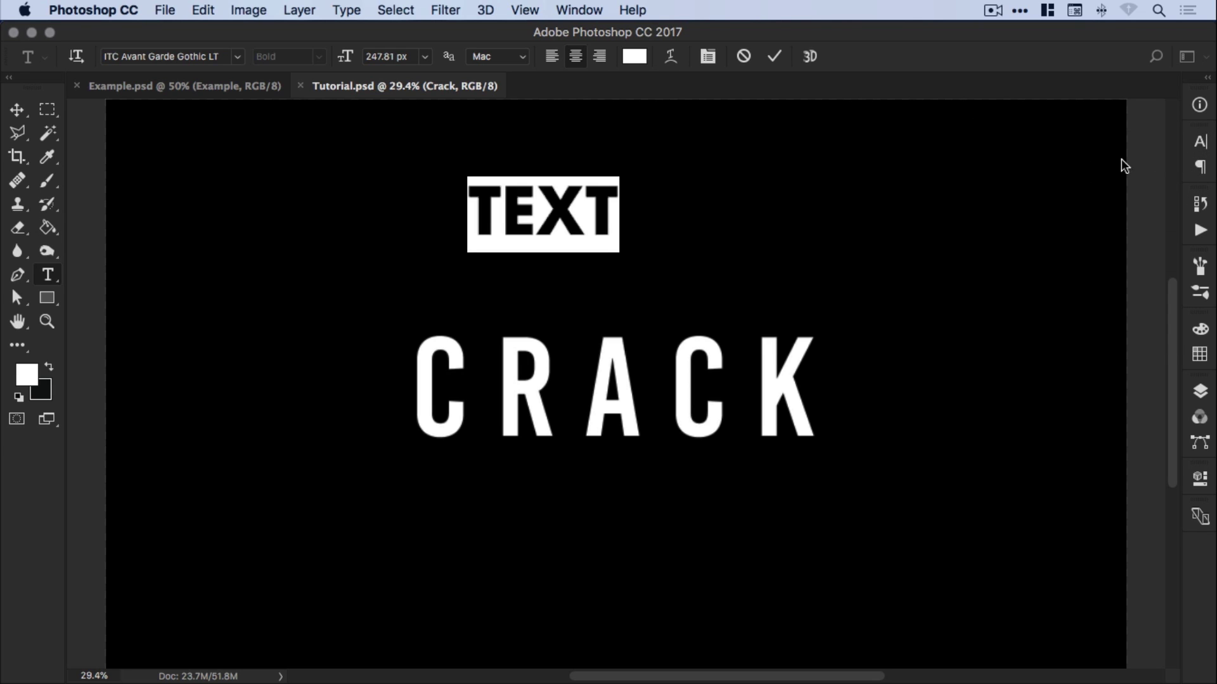
Move the sample TEXT word out of the composition and finish the text edits
click(19, 111)
drag(660, 237, 707, 249)
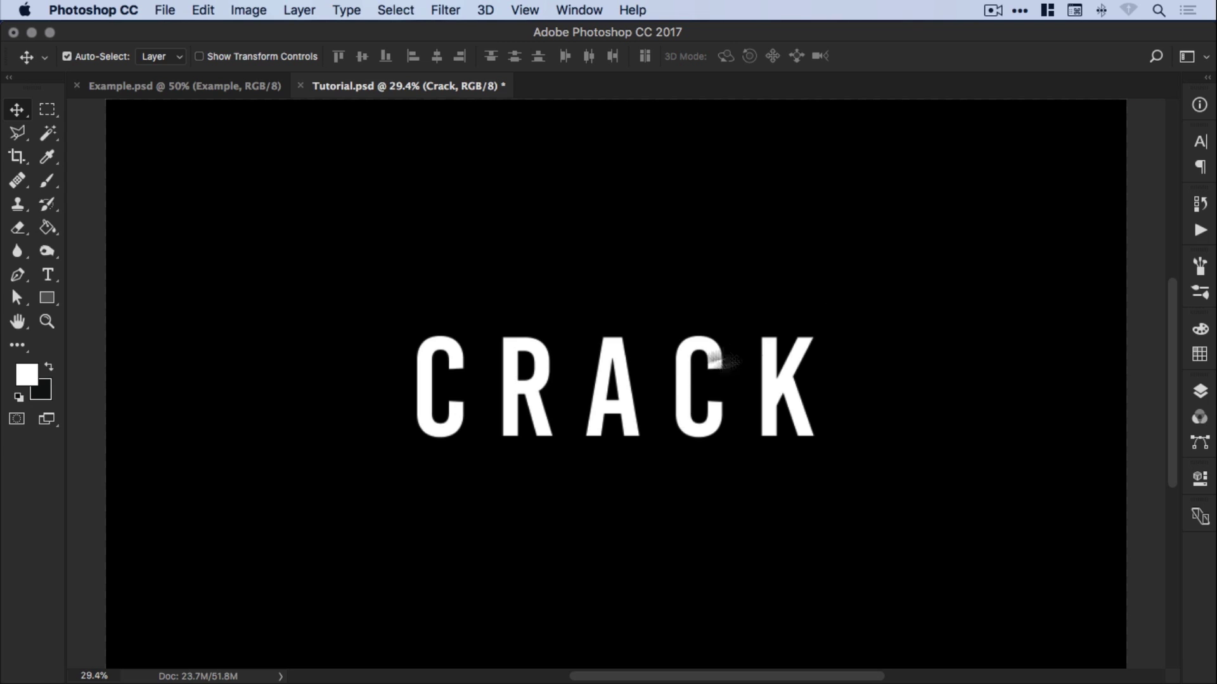
key(t)
double_click(633, 375)
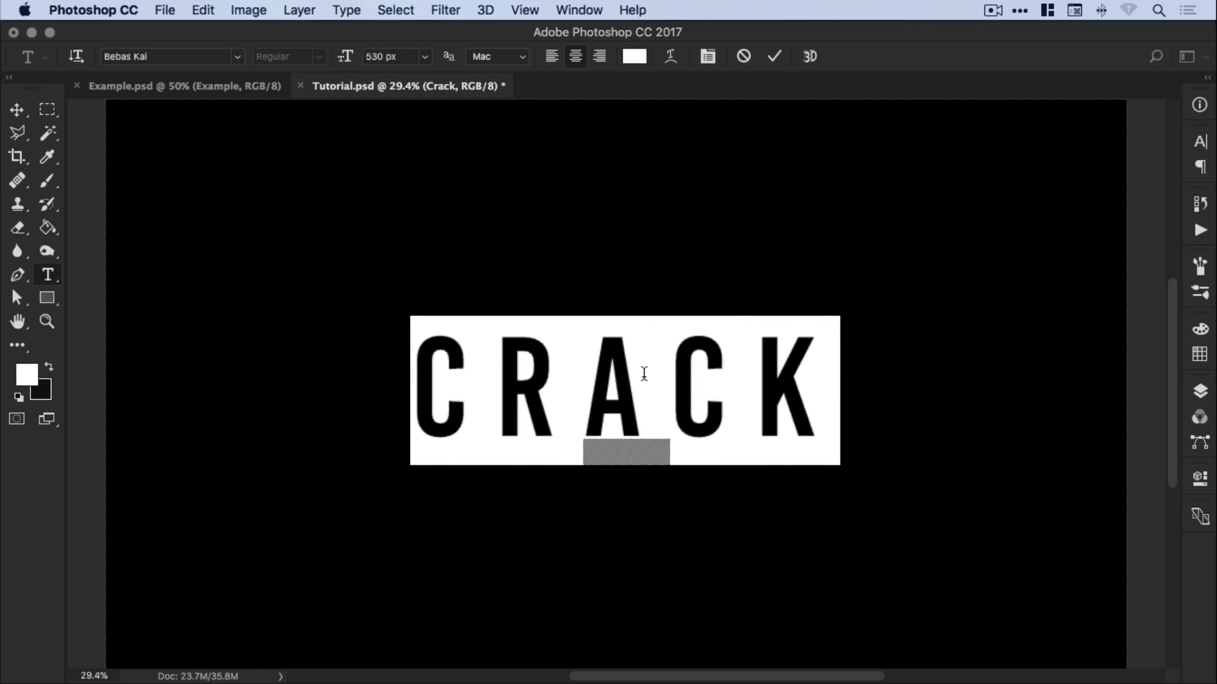
click(17, 109)
Duplicate the Crack layer as Crack copy
click(1200, 391)
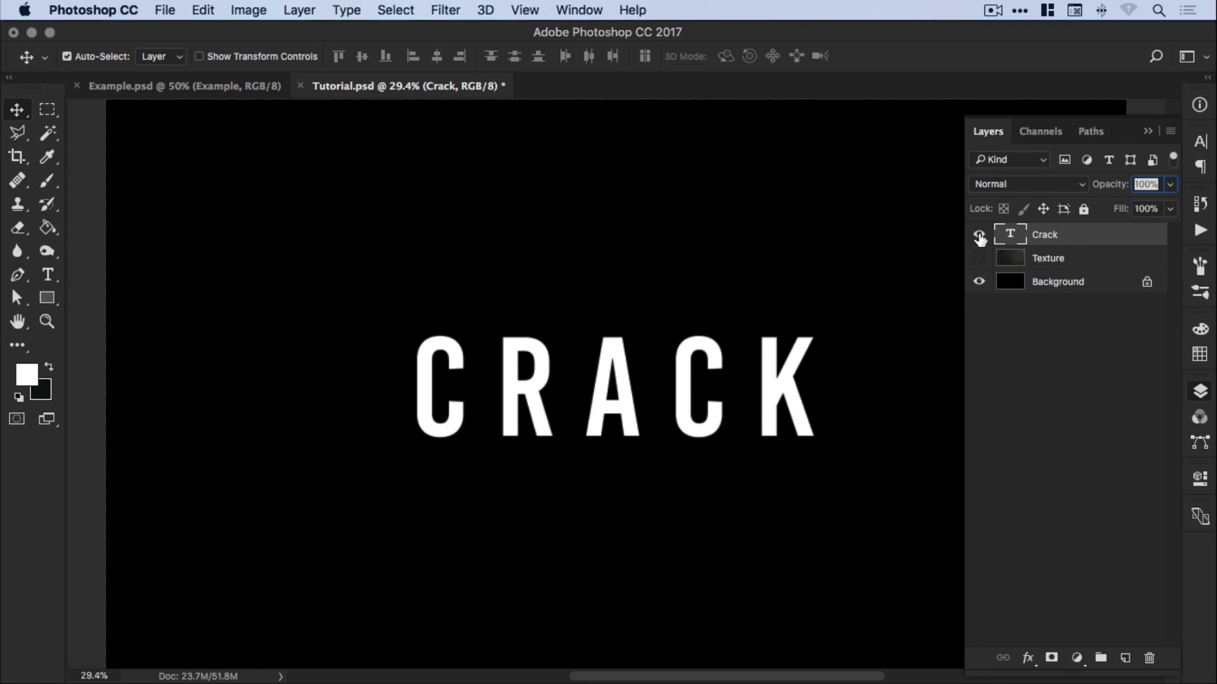
click(979, 237)
right_click(1053, 236)
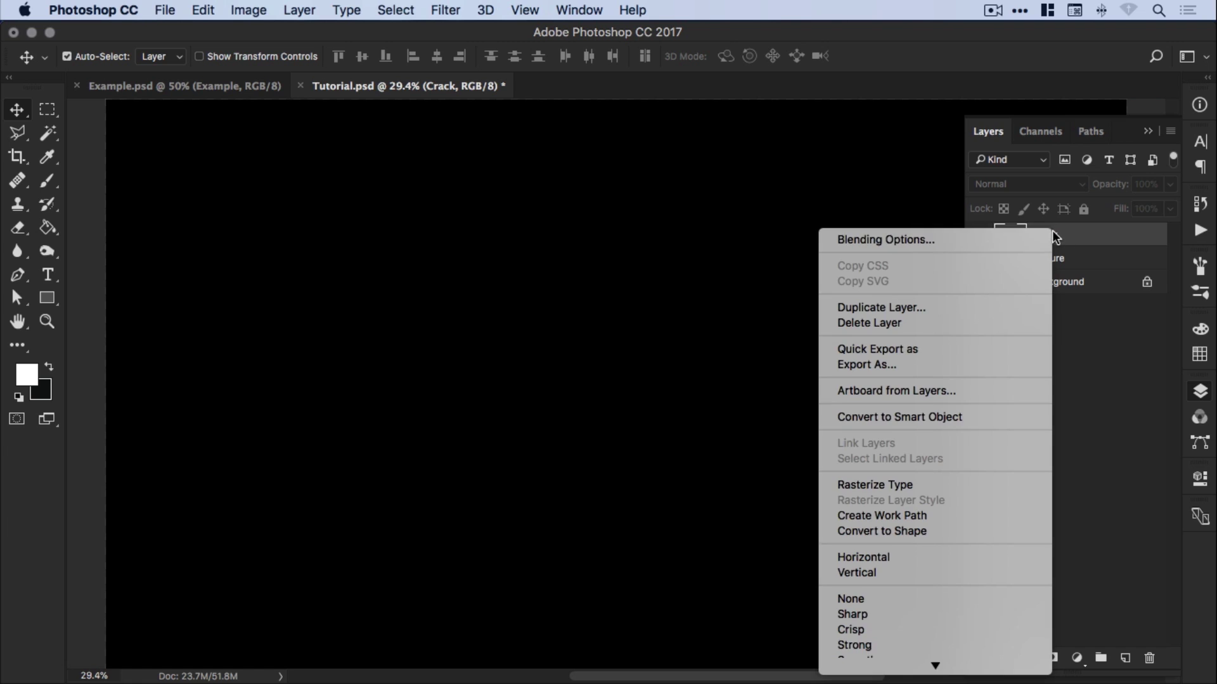
click(957, 306)
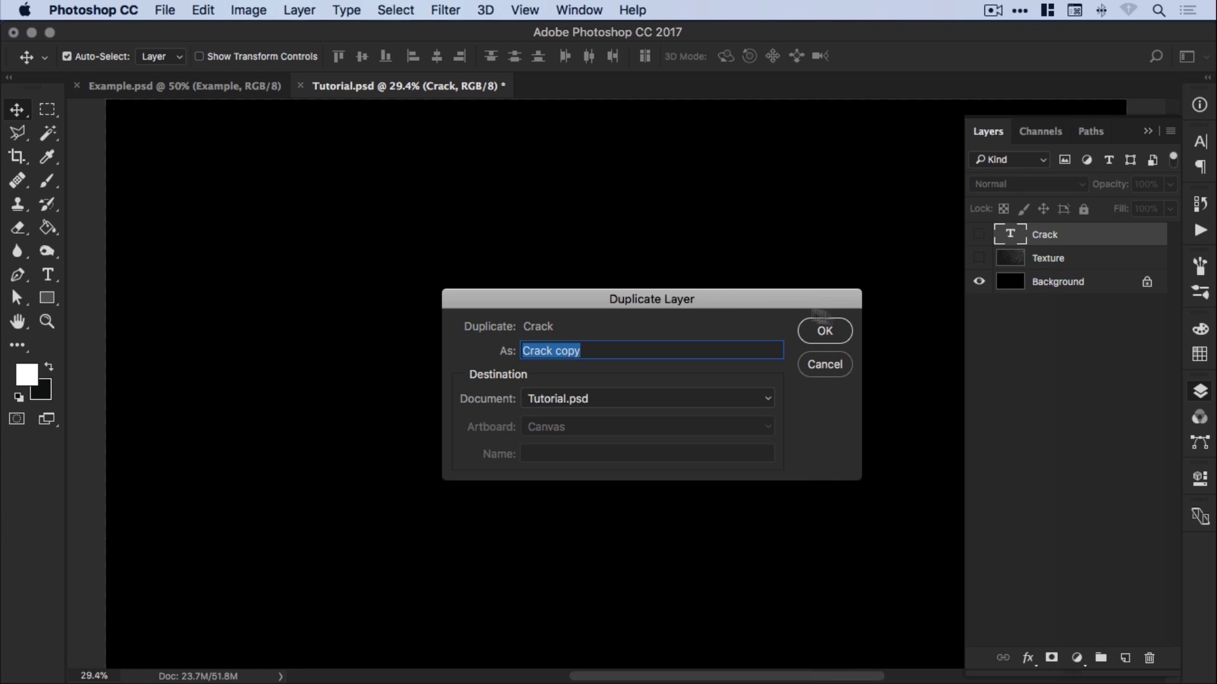
click(827, 331)
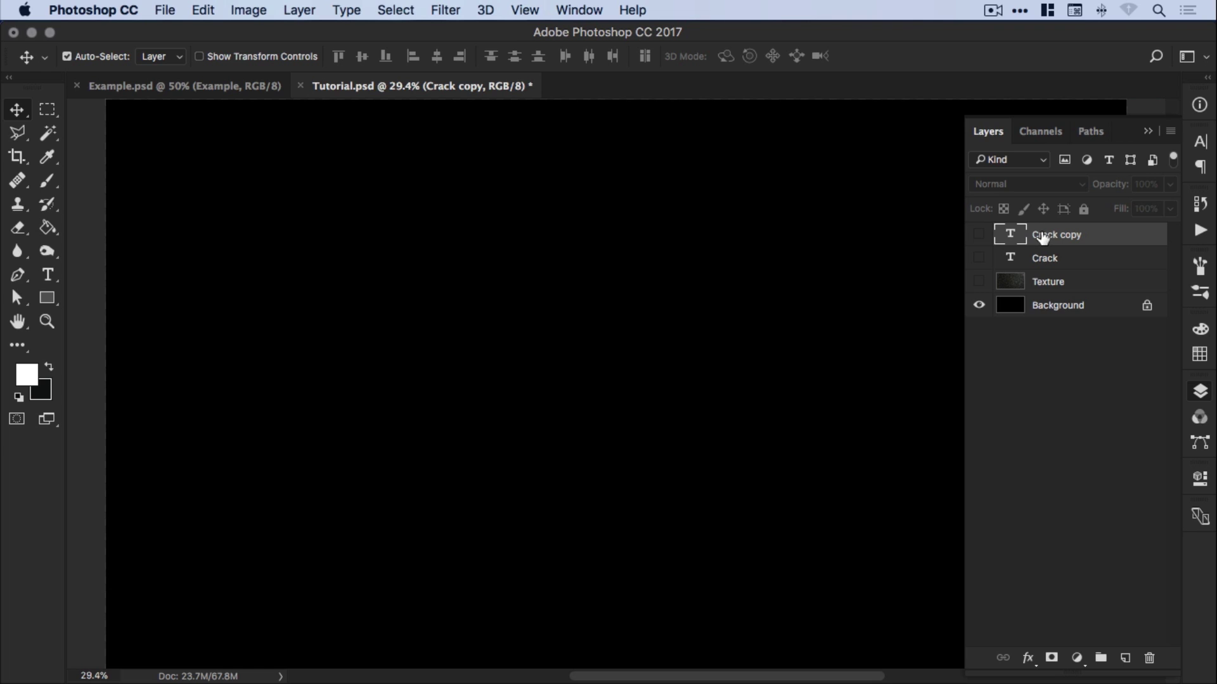
click(979, 260)
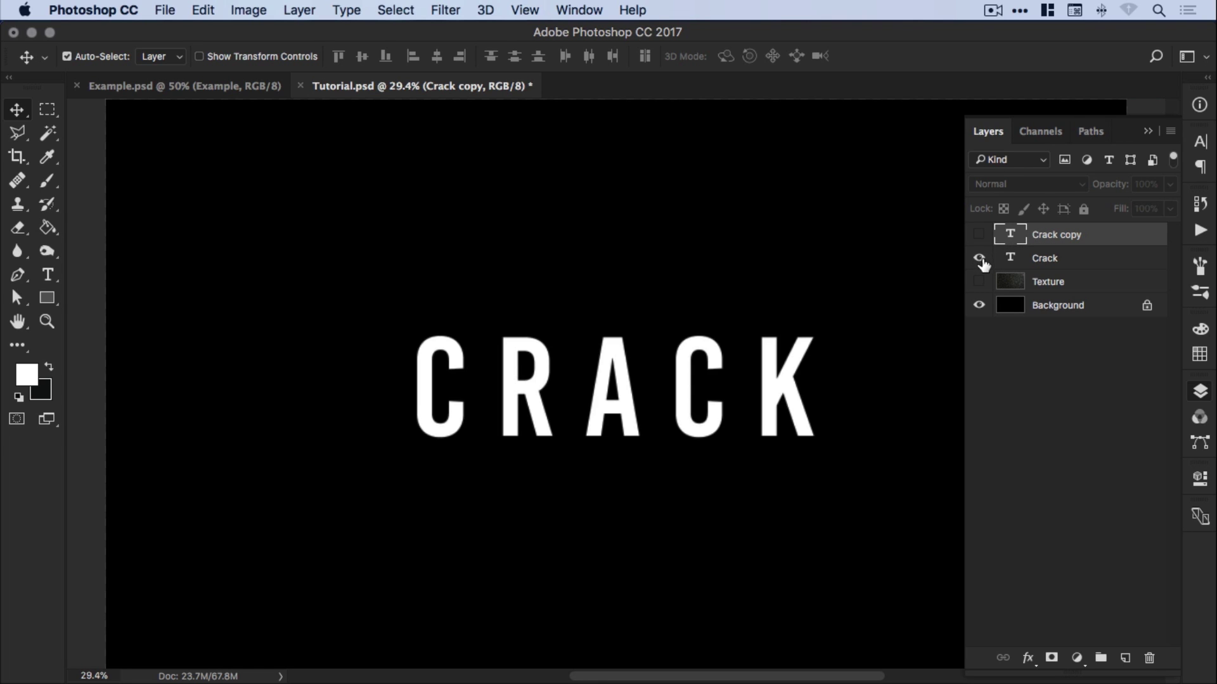
Check CRACK's character settings, then leave only the Crack copy layer visible
double_click(653, 385)
key(super+a)
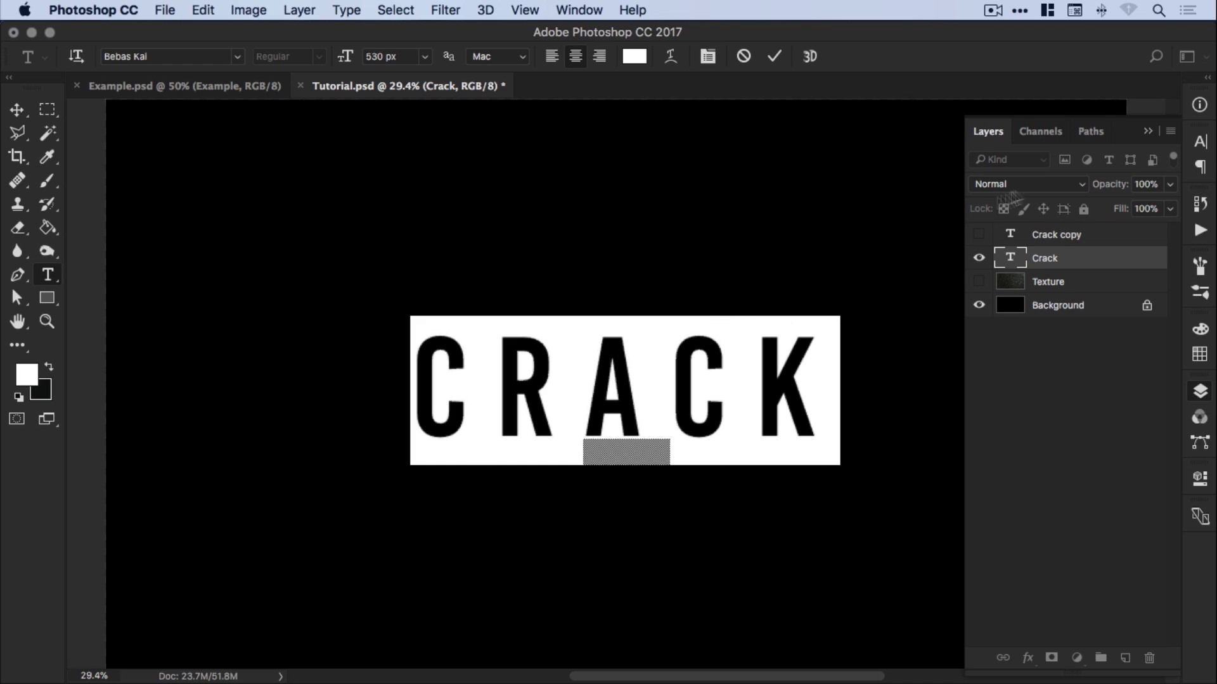
click(1195, 147)
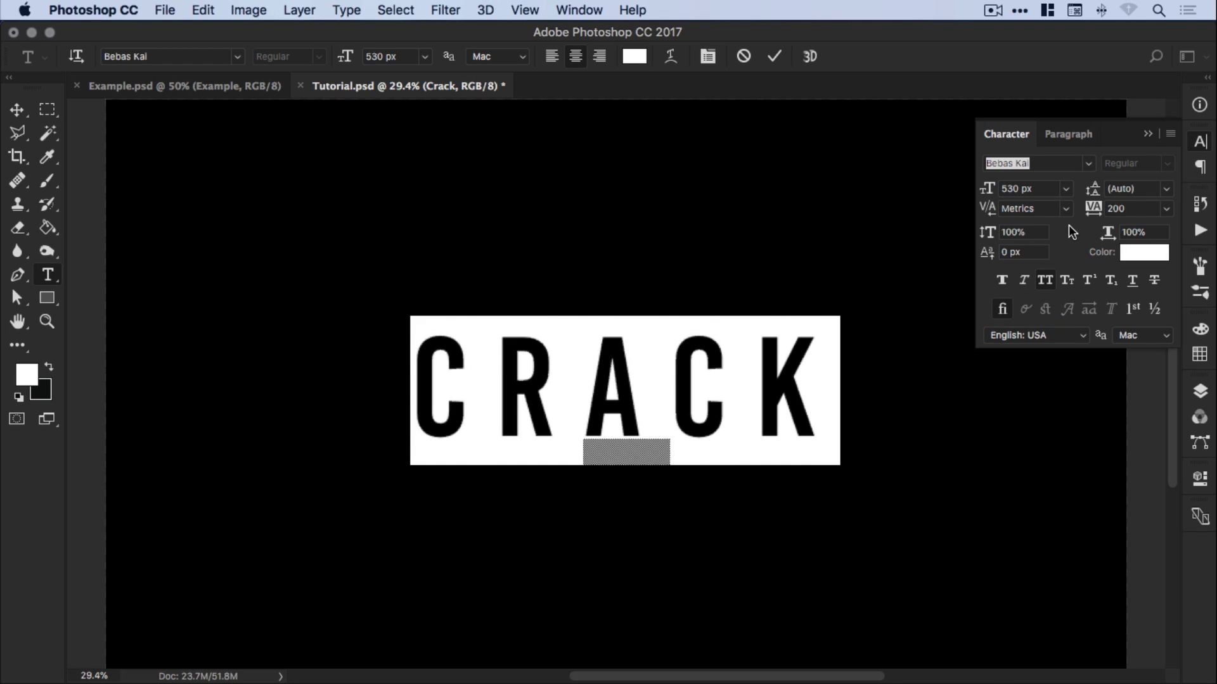
click(1200, 142)
click(1197, 392)
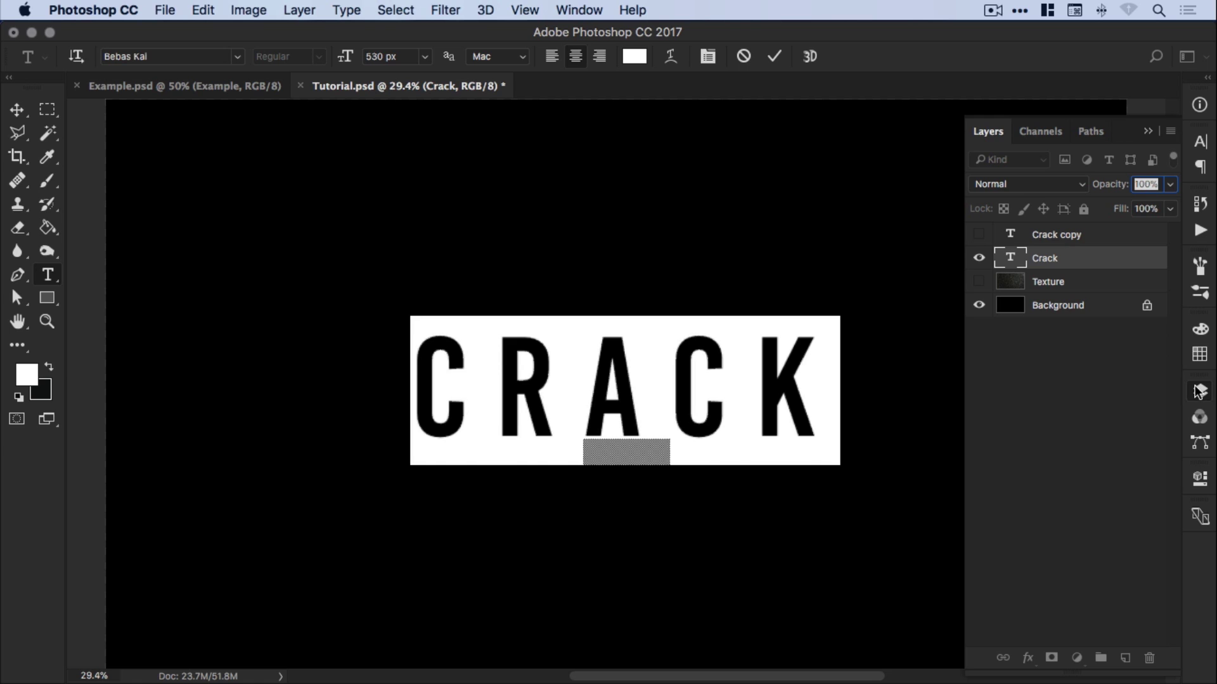
click(19, 113)
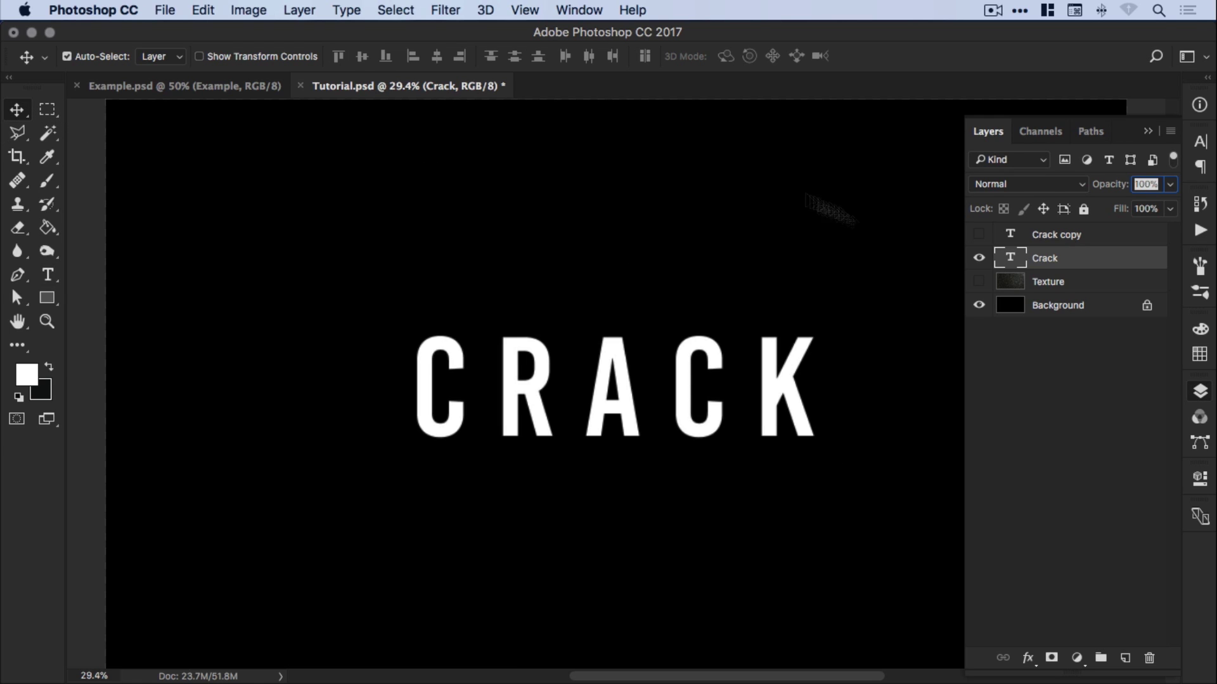
click(979, 258)
click(979, 234)
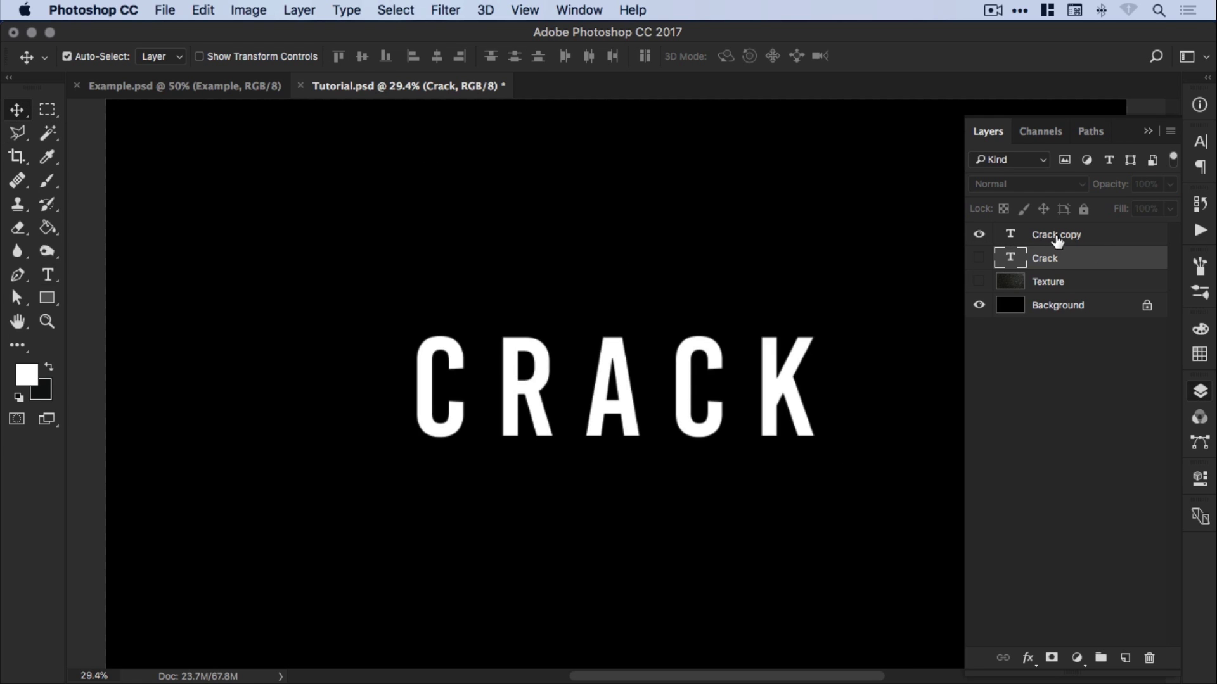
Select the Crack copy layer and add a white layer mask to it
click(1062, 235)
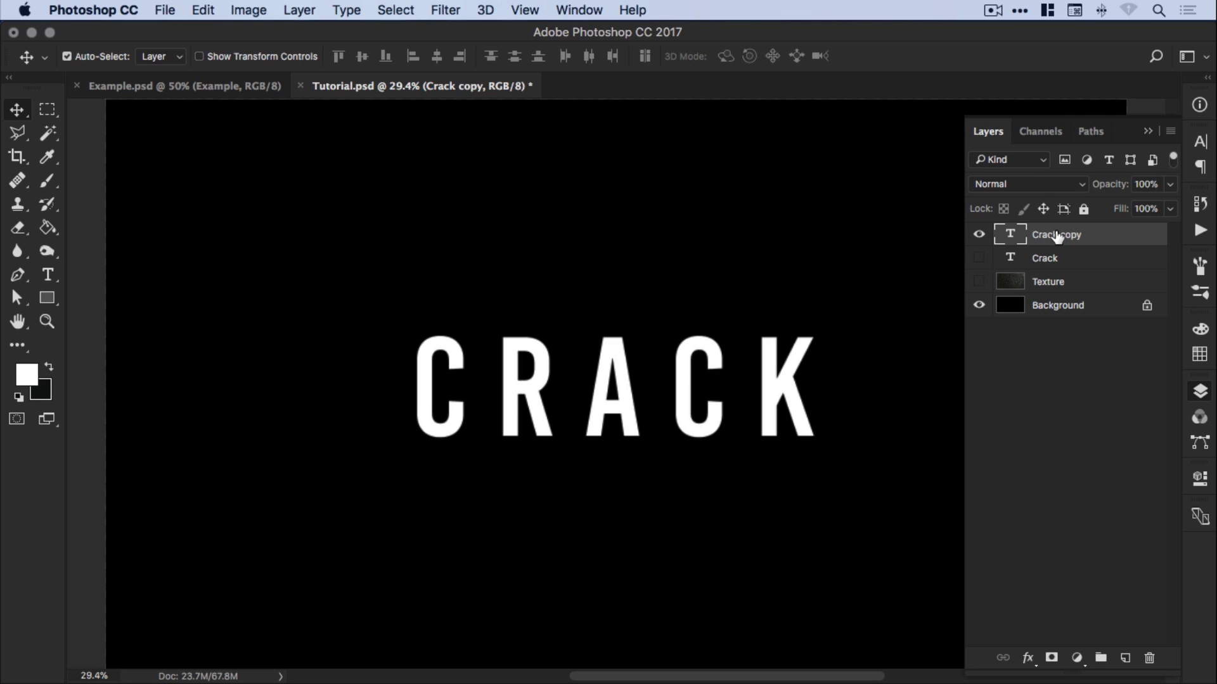
click(1052, 659)
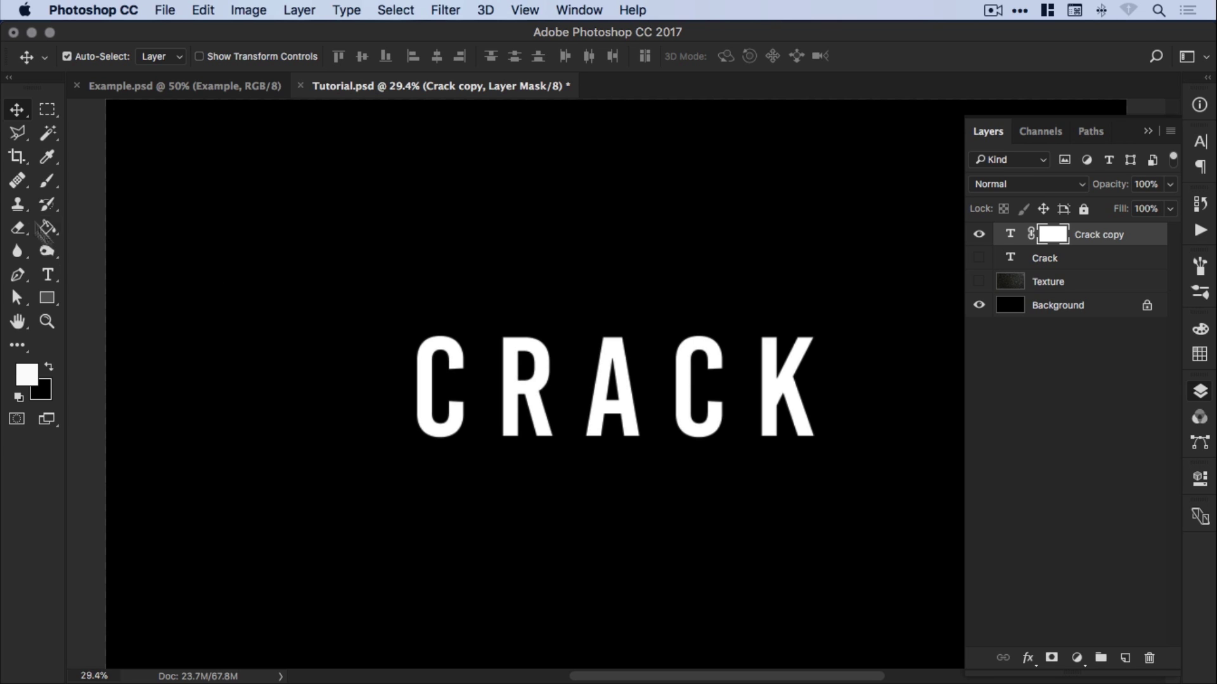
Choose the Brush tool with the 422 px crack-shaped brush preset
click(47, 180)
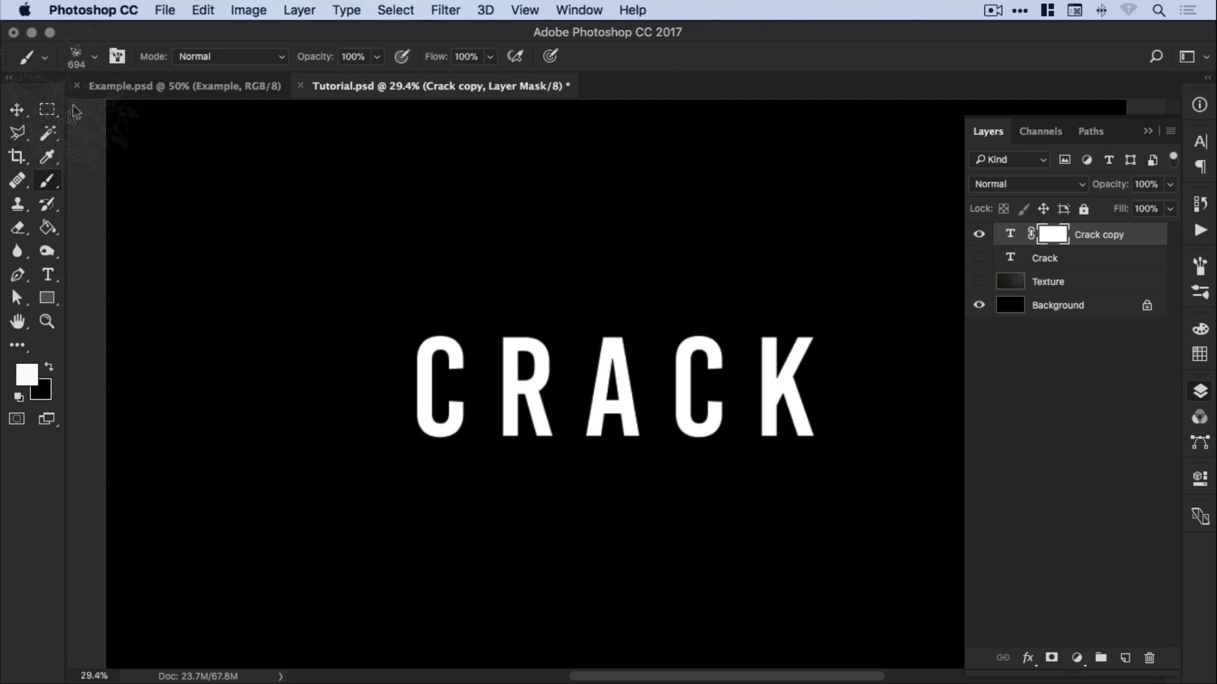
click(95, 59)
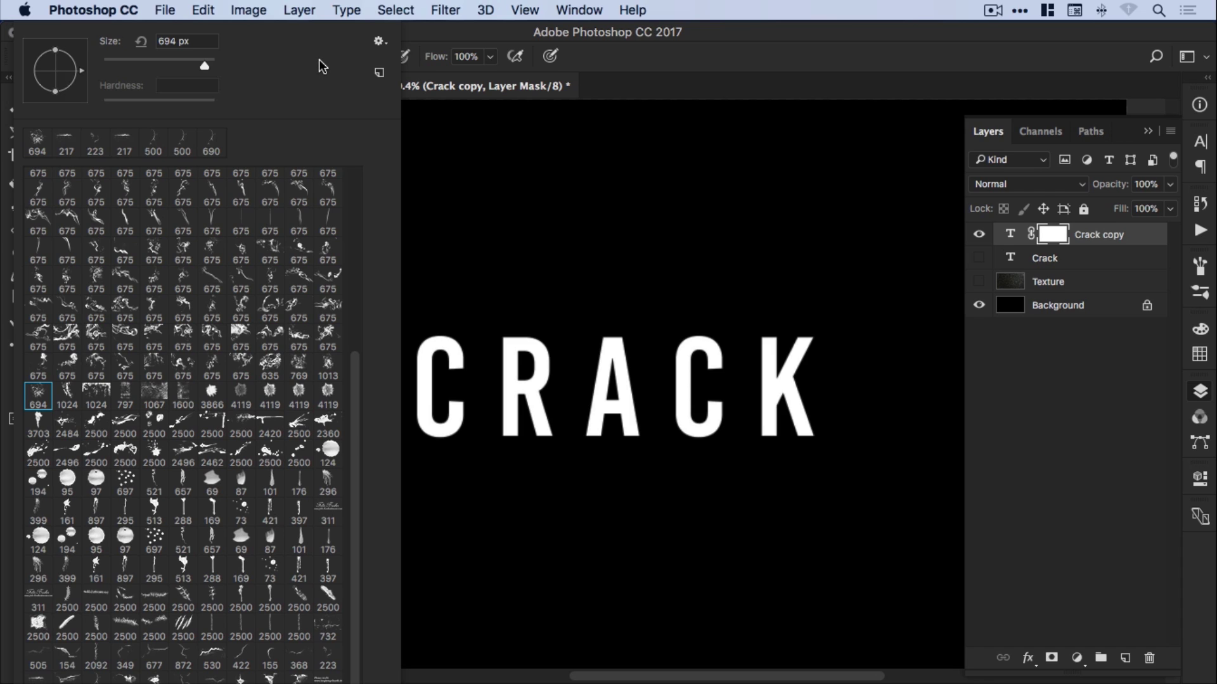
click(377, 41)
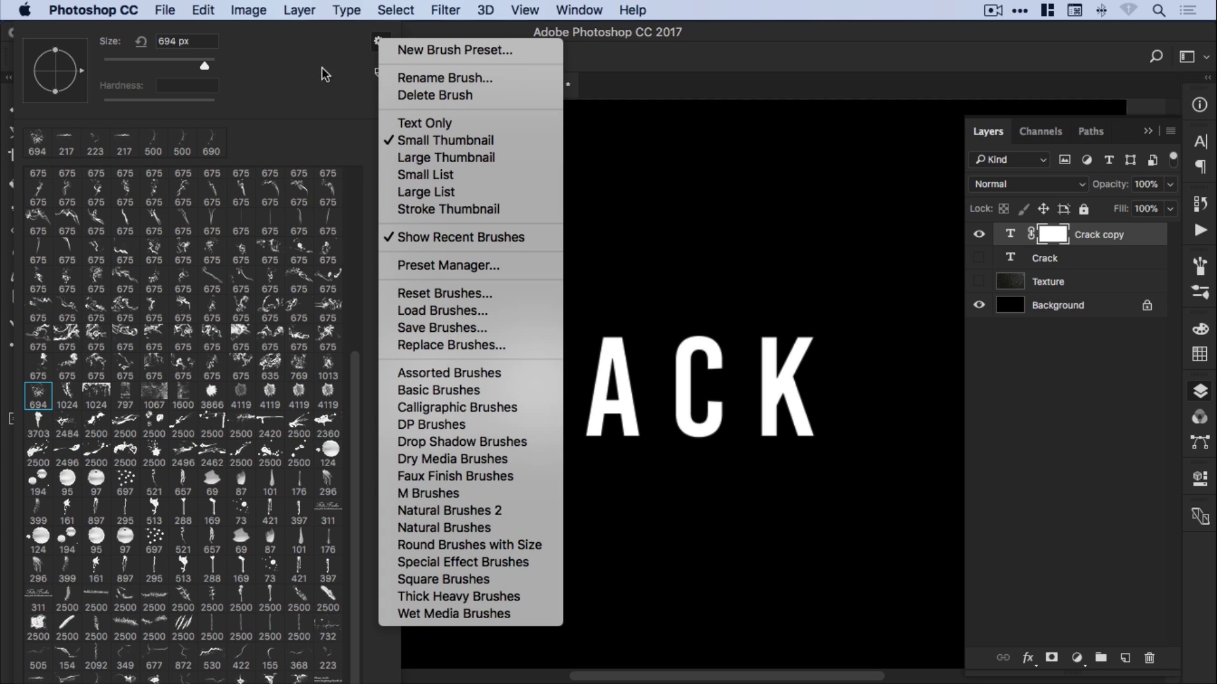
click(329, 107)
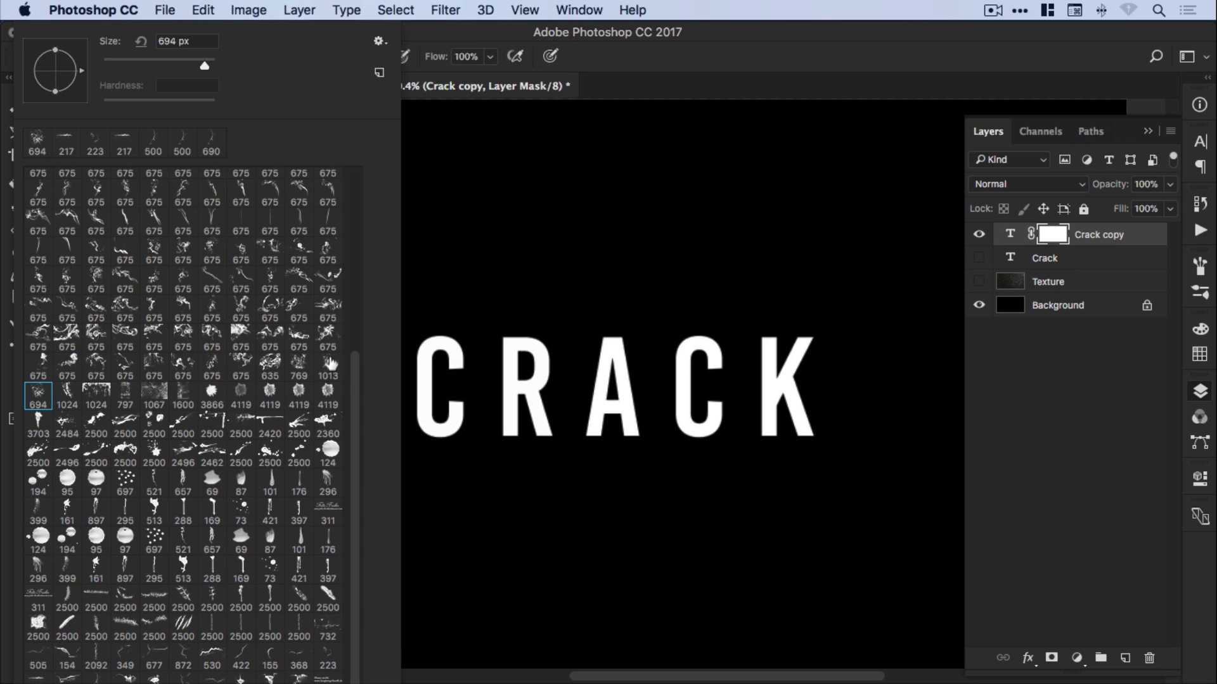
click(241, 661)
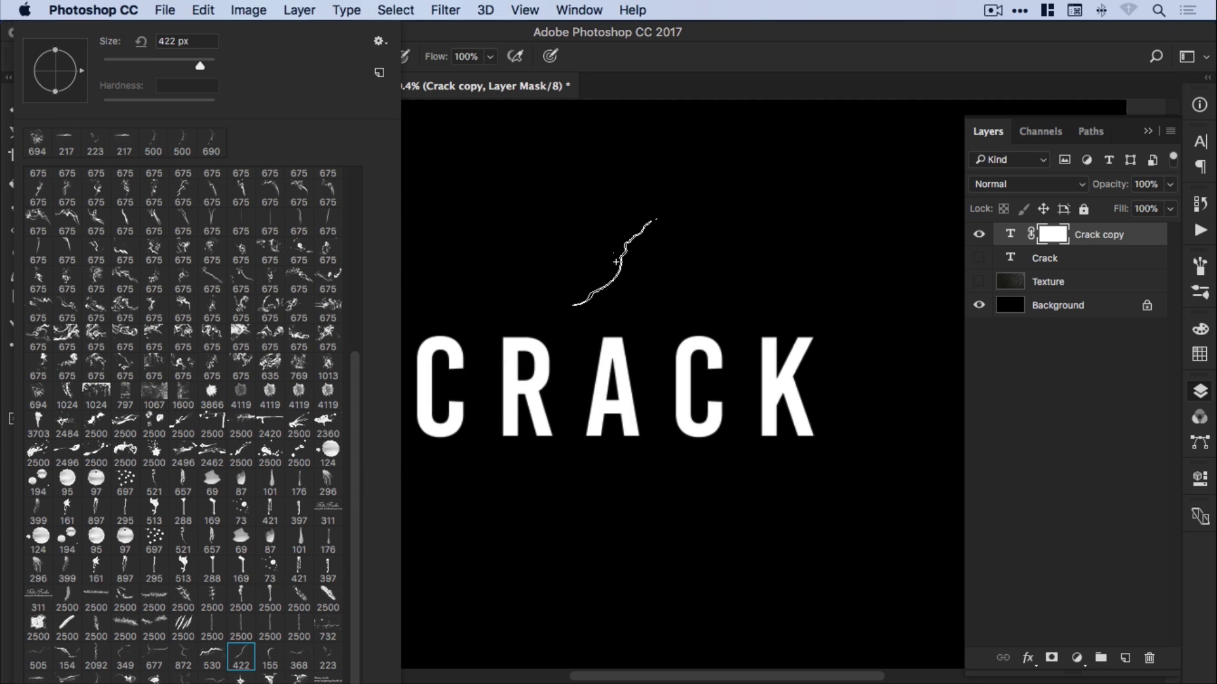
click(610, 266)
Zoom to 50%, set the foreground to black, and stamp cracks into the C and R
key(super+plus)
key(super+plus)
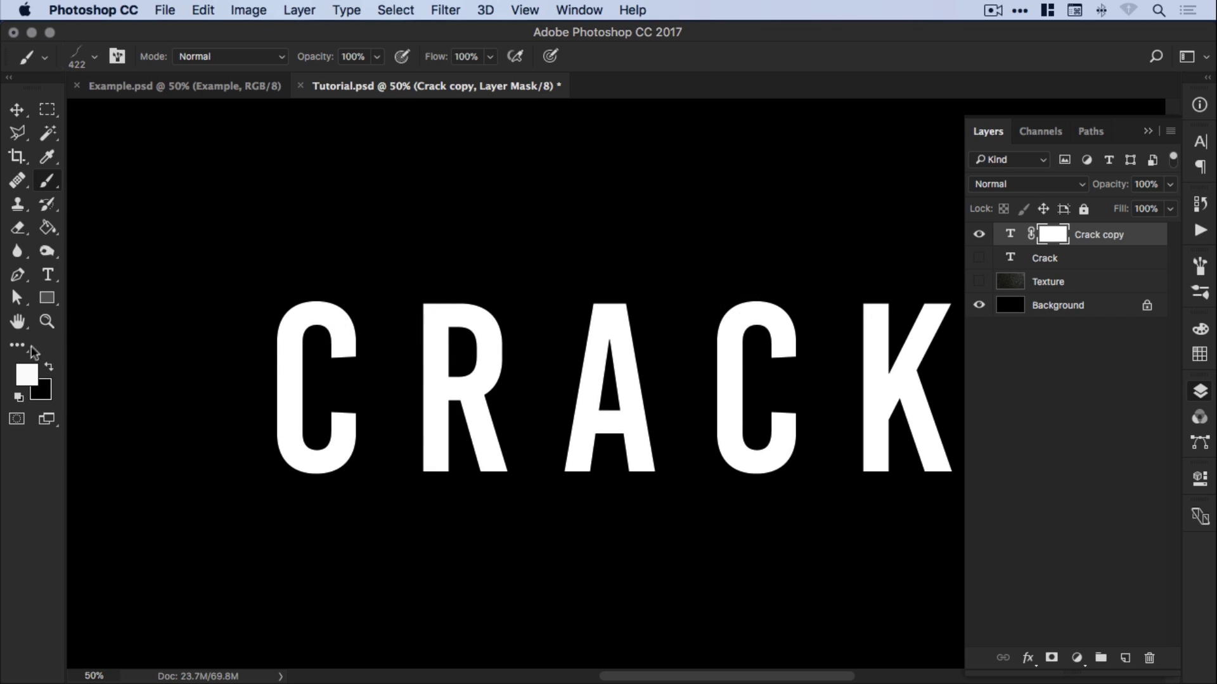
click(27, 375)
drag(453, 322, 356, 428)
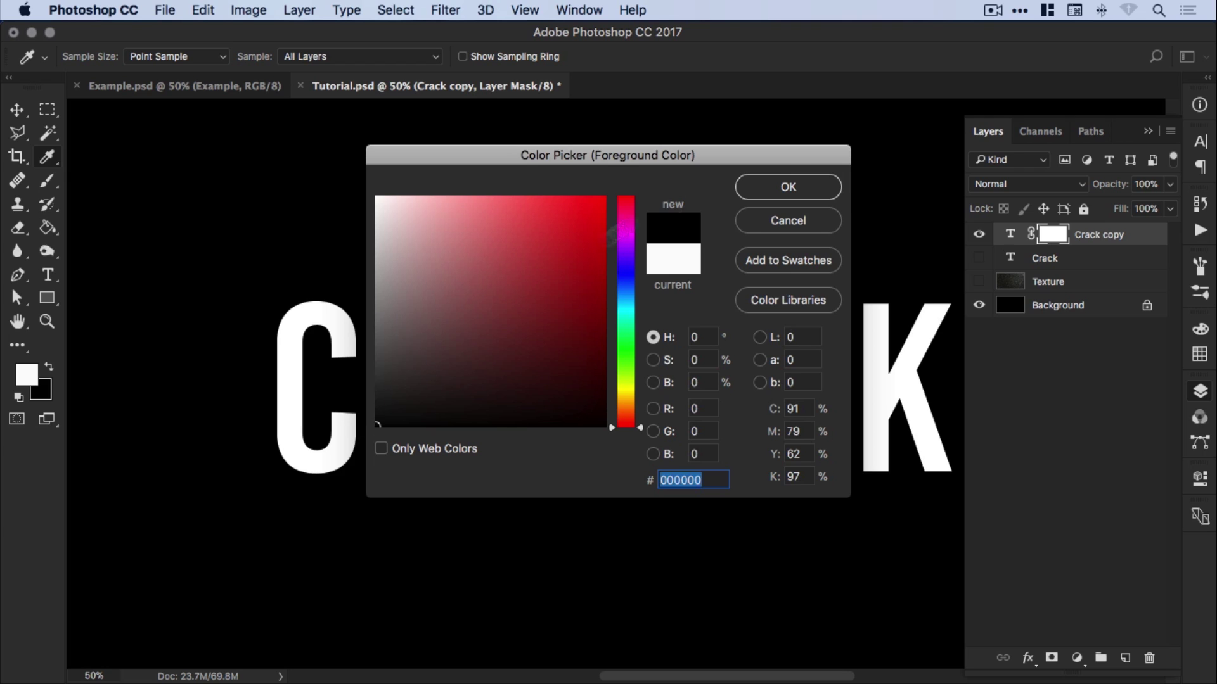
click(787, 185)
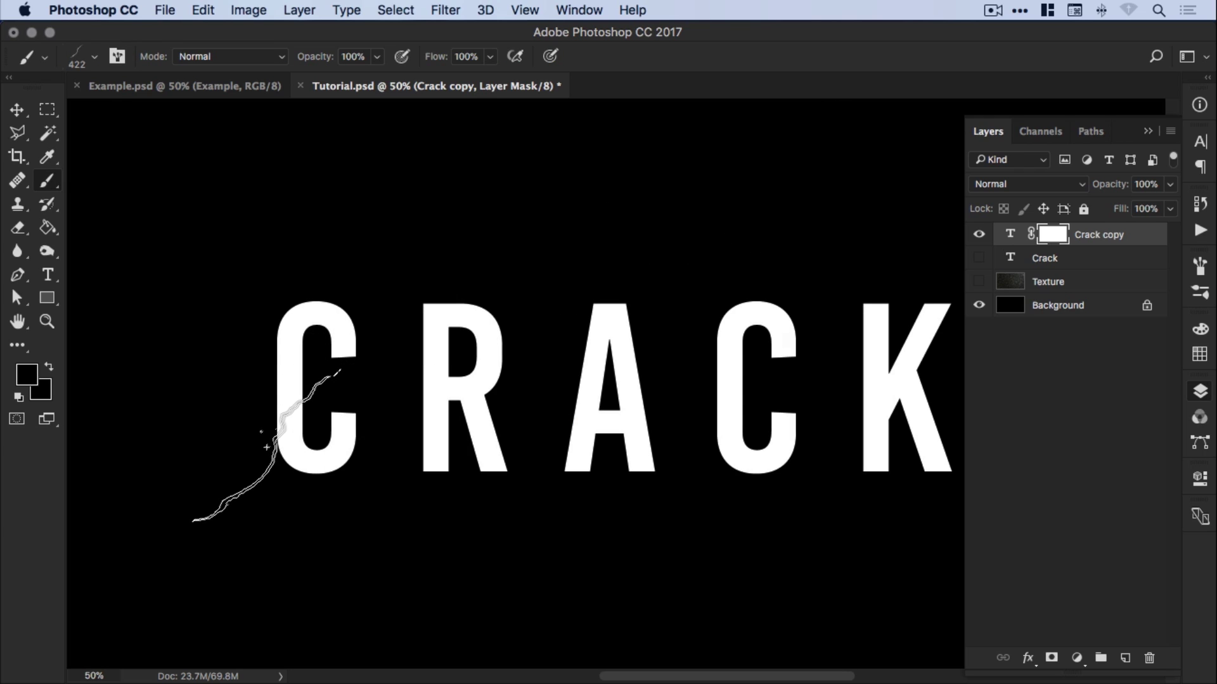
click(267, 449)
click(448, 281)
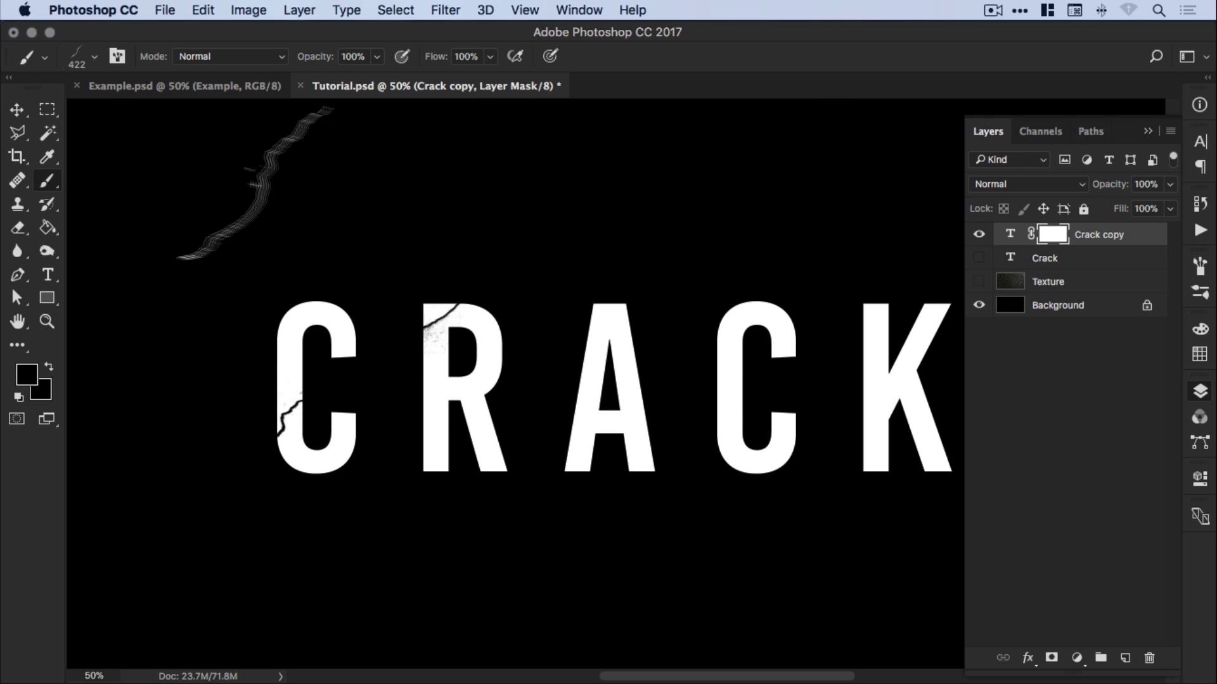
Stamp a 349 px crack into the A, then undo an oversized 2092 px stamp on the second C
click(97, 58)
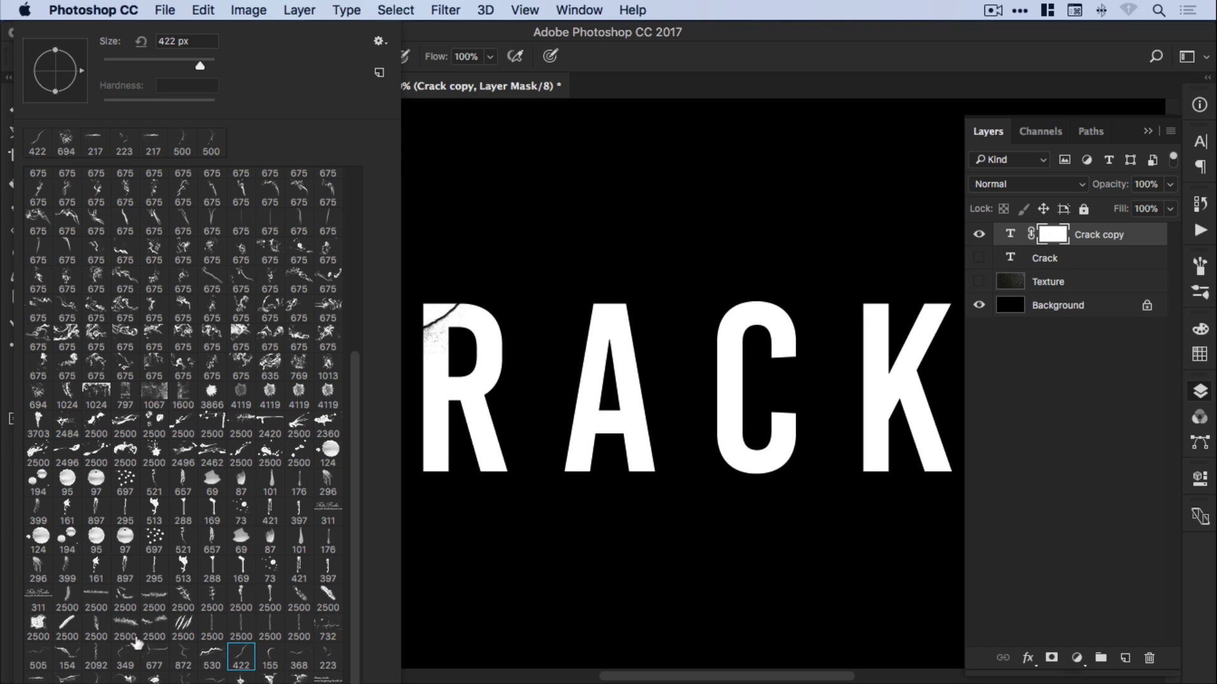
click(126, 656)
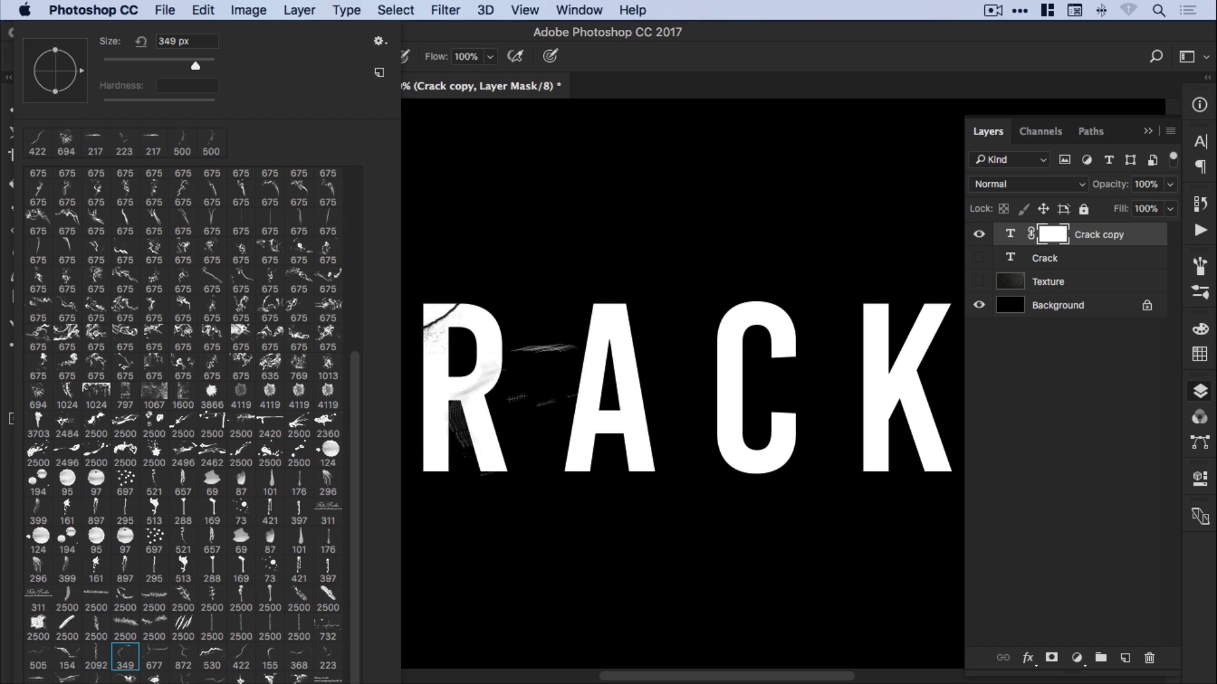
click(618, 367)
click(96, 55)
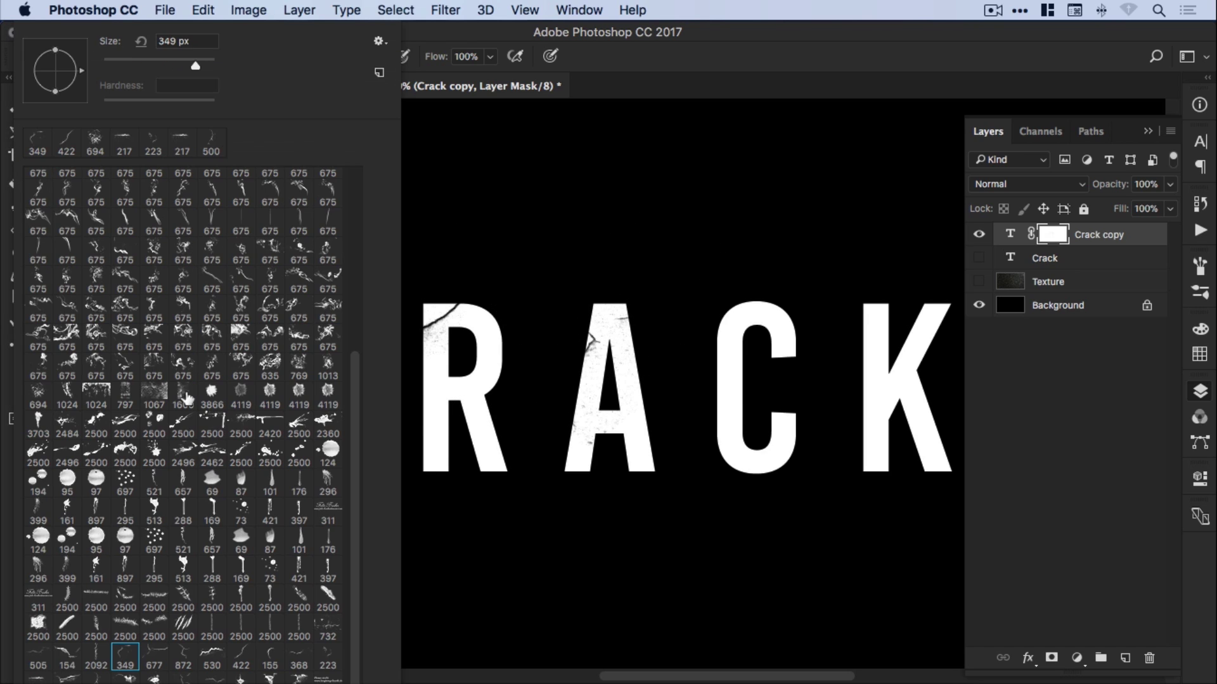
click(93, 662)
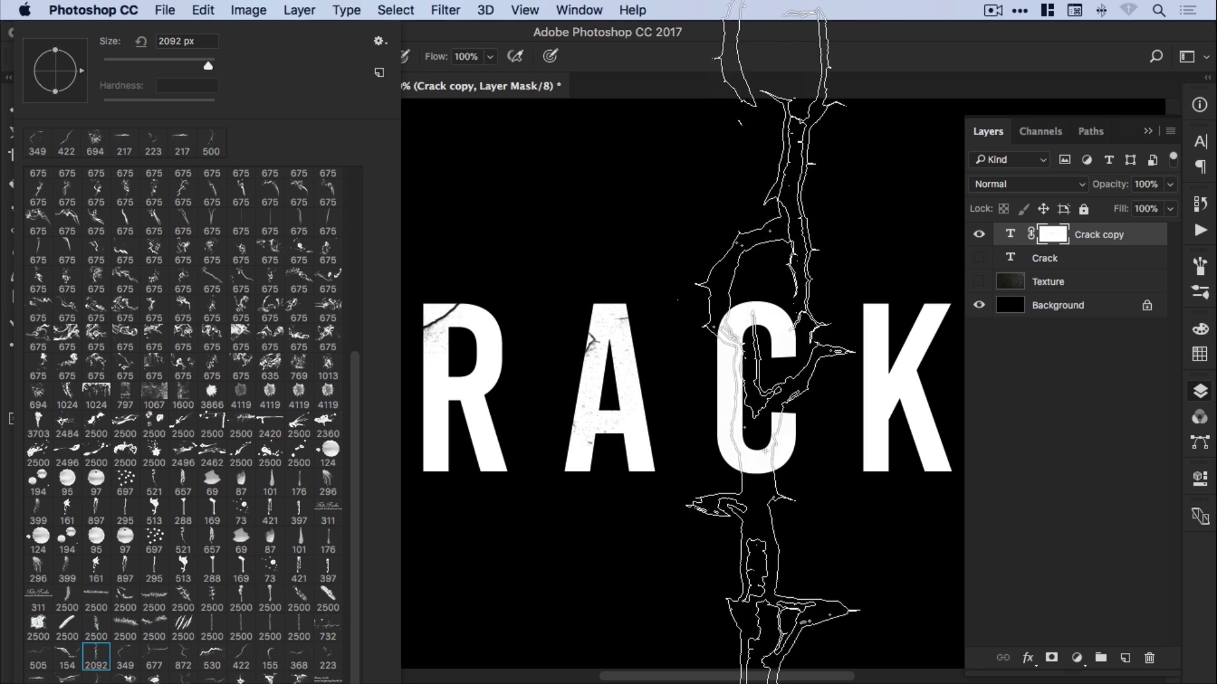
click(756, 344)
key(super+z)
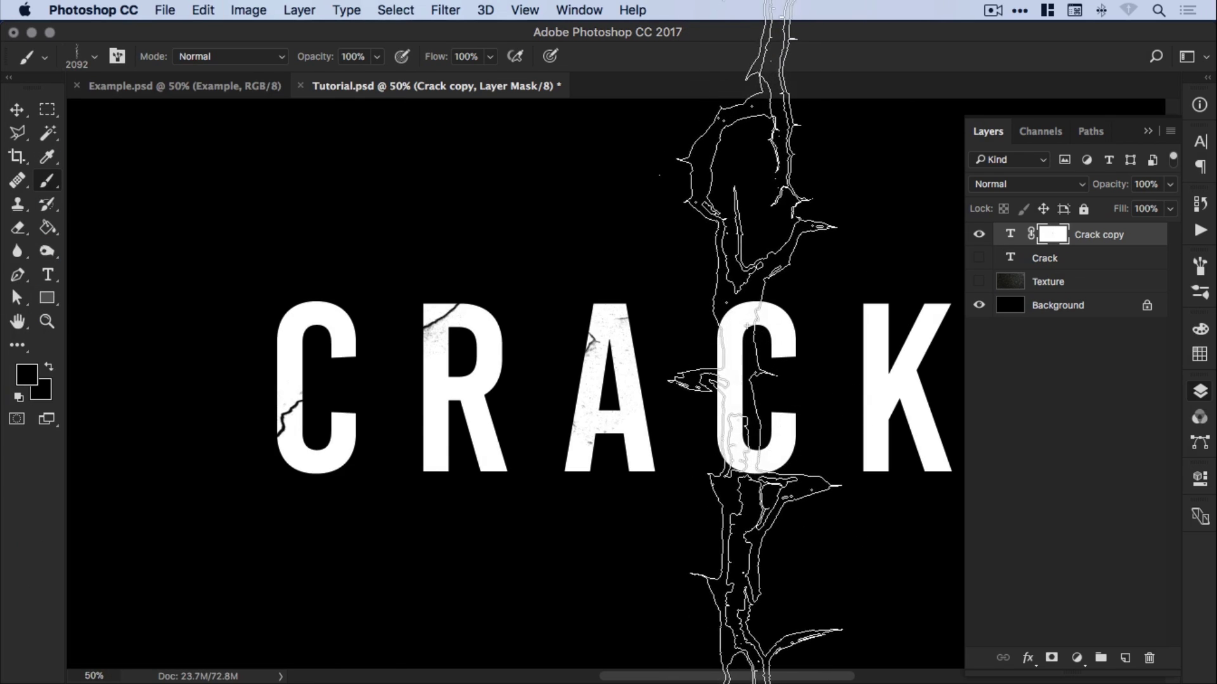
key(bracketleft)
key(bracketleft)
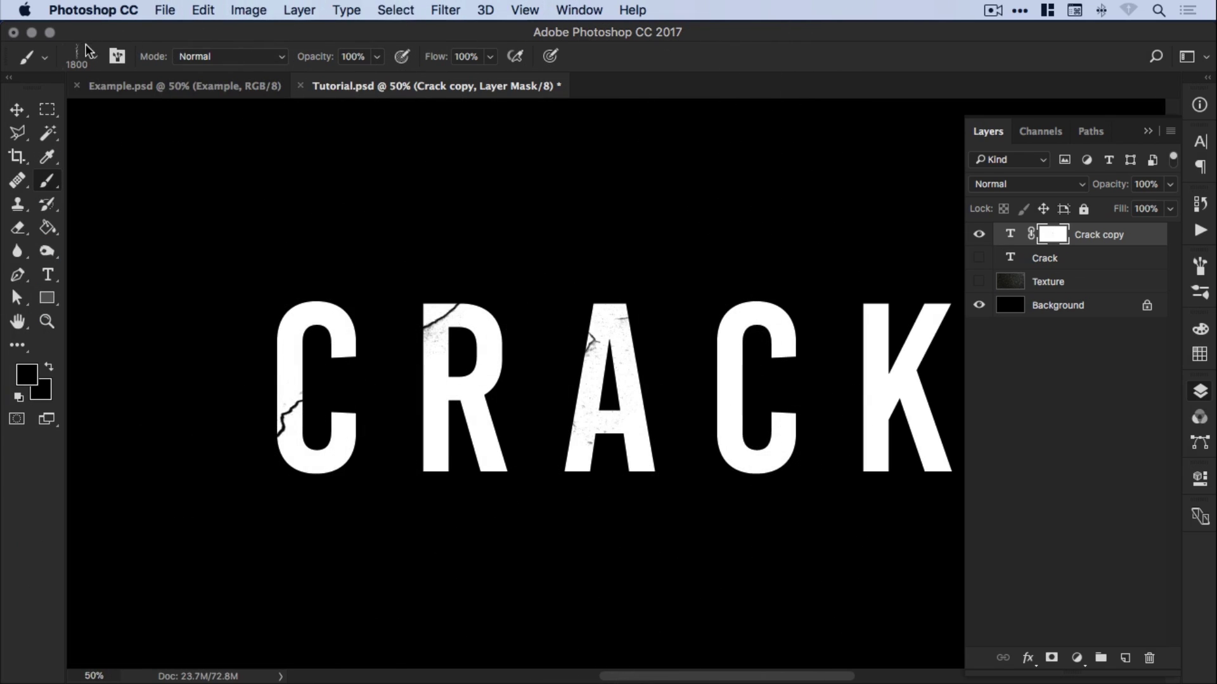
Resize the brush toward 162 px, then switch to the 155 px and 223 px crack presets
click(95, 56)
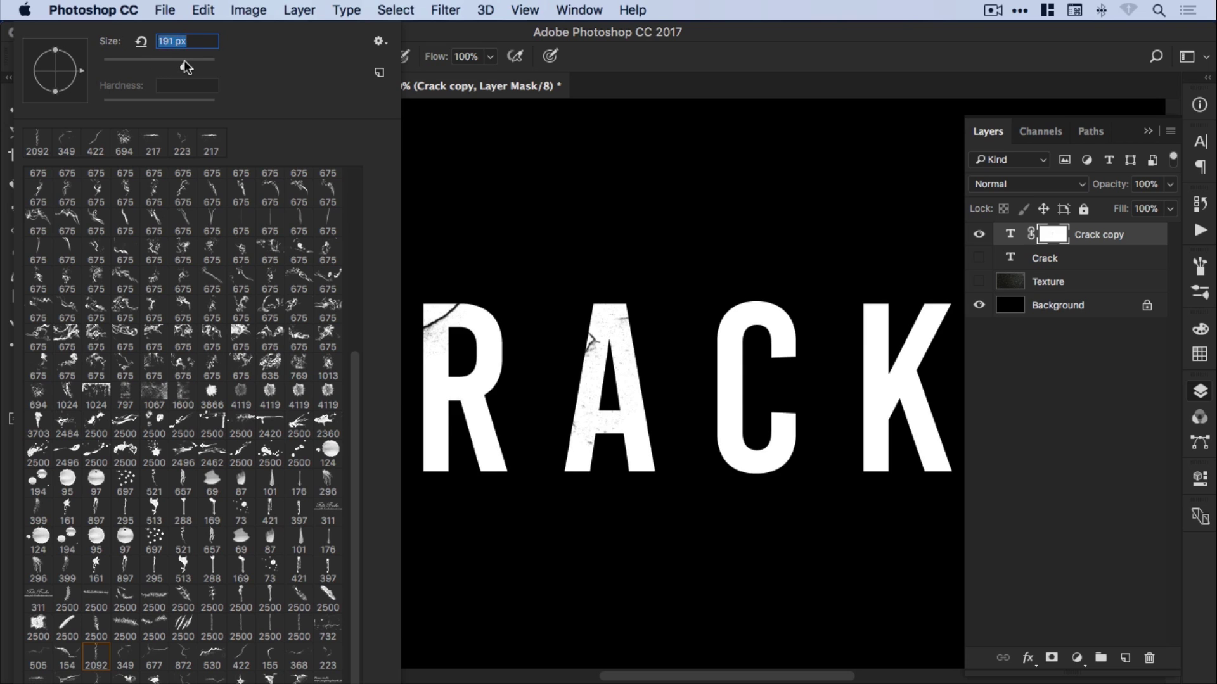
drag(180, 61, 176, 61)
click(270, 662)
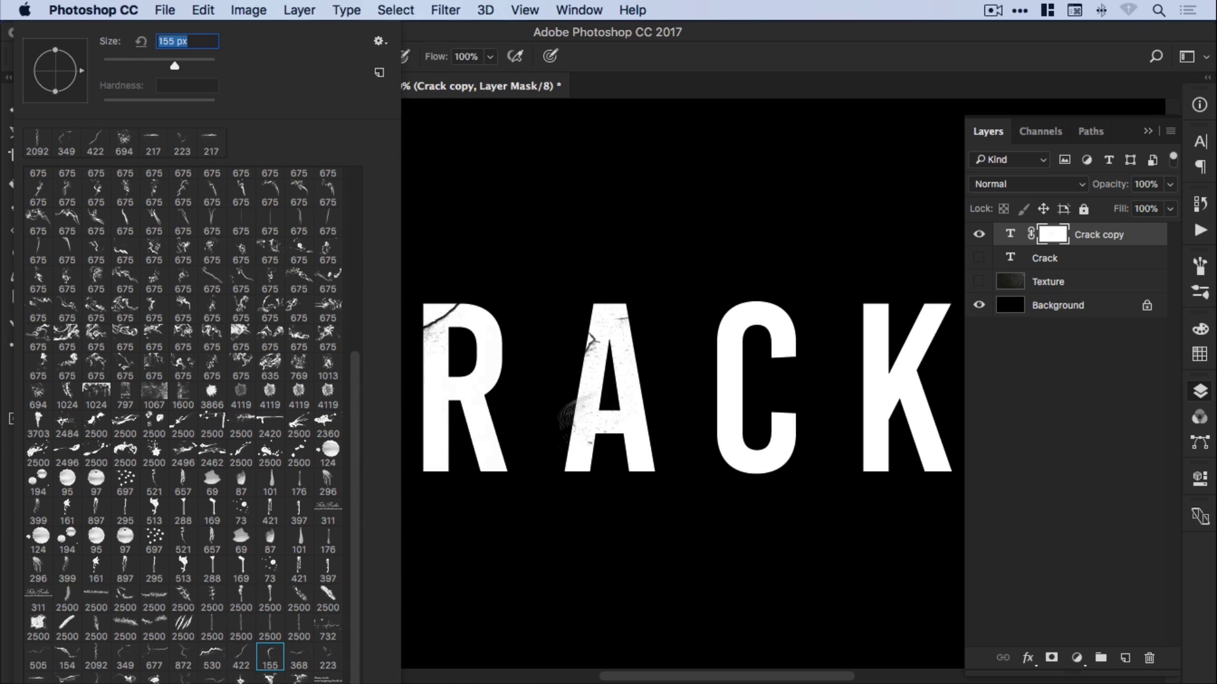
click(587, 340)
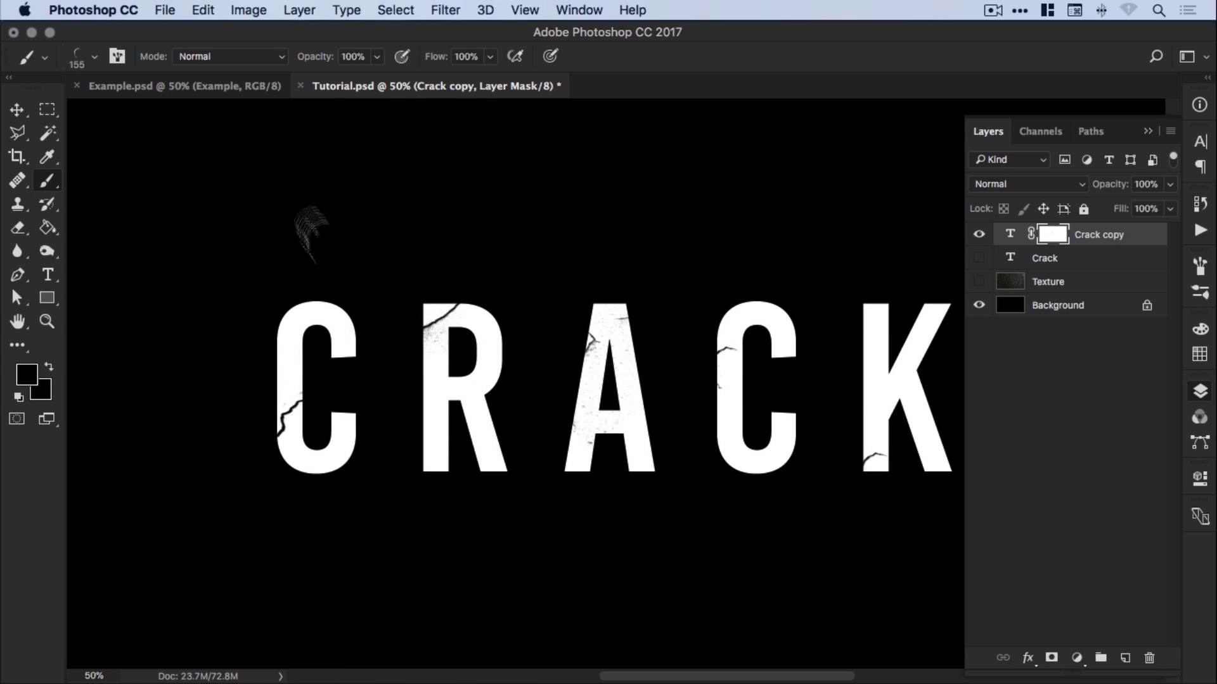
click(95, 56)
click(322, 649)
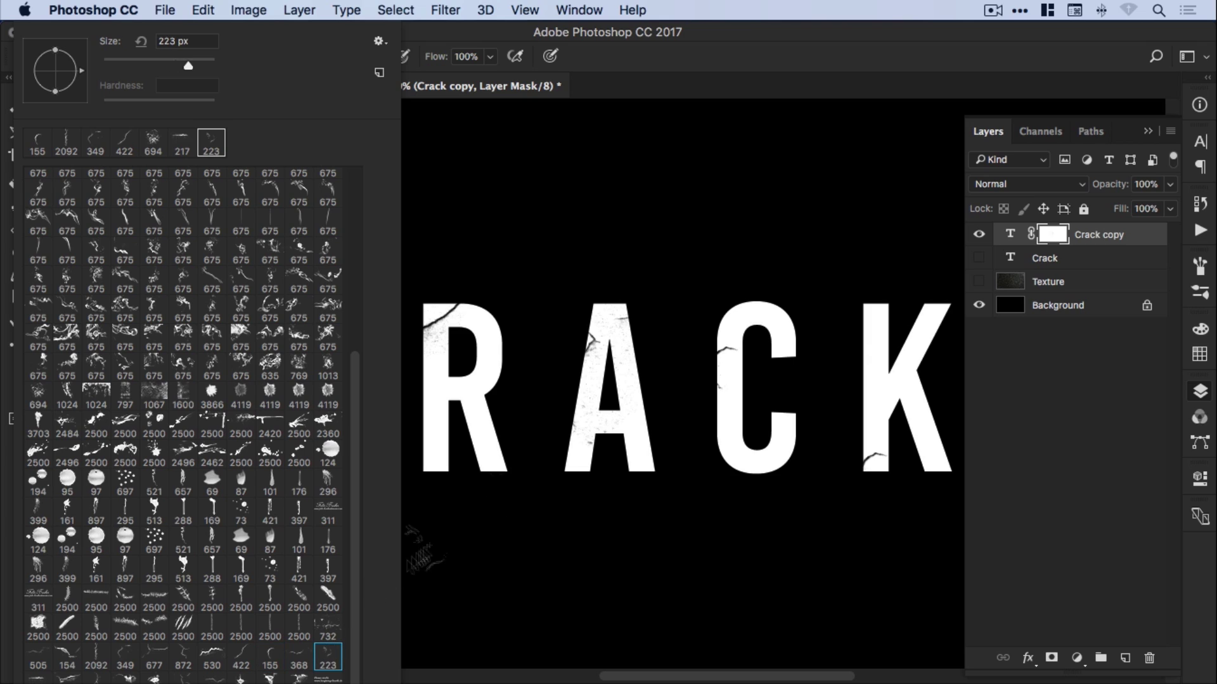
click(886, 270)
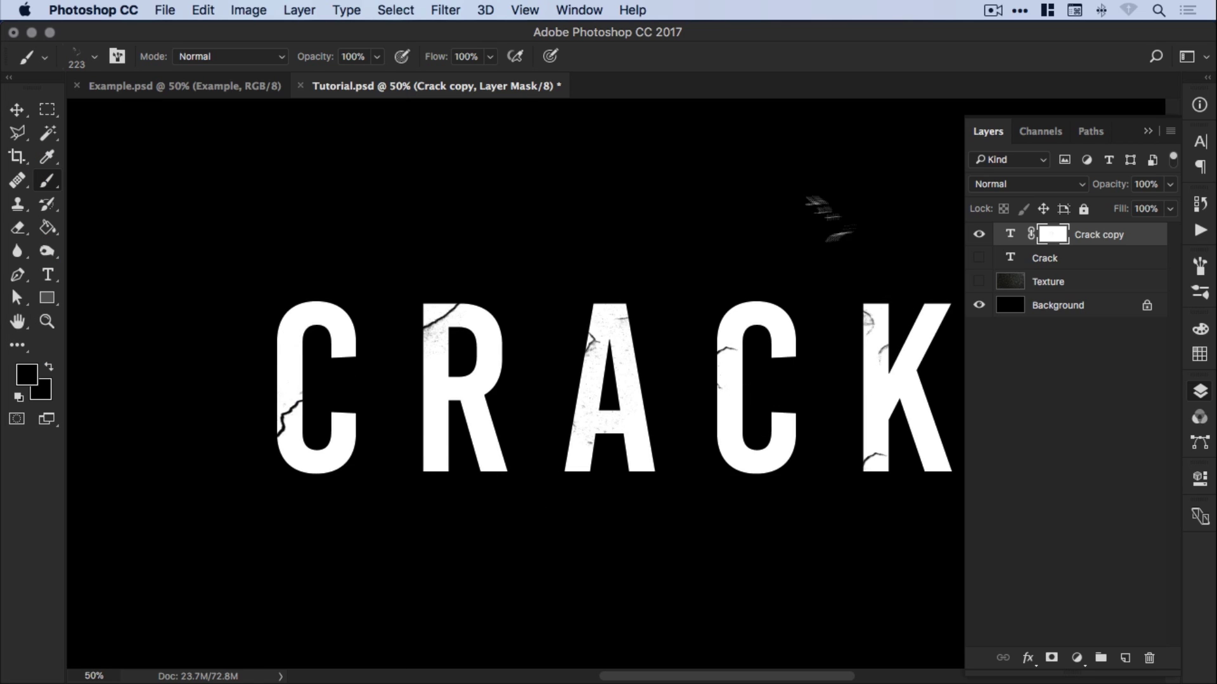
key(t)
double_click(664, 405)
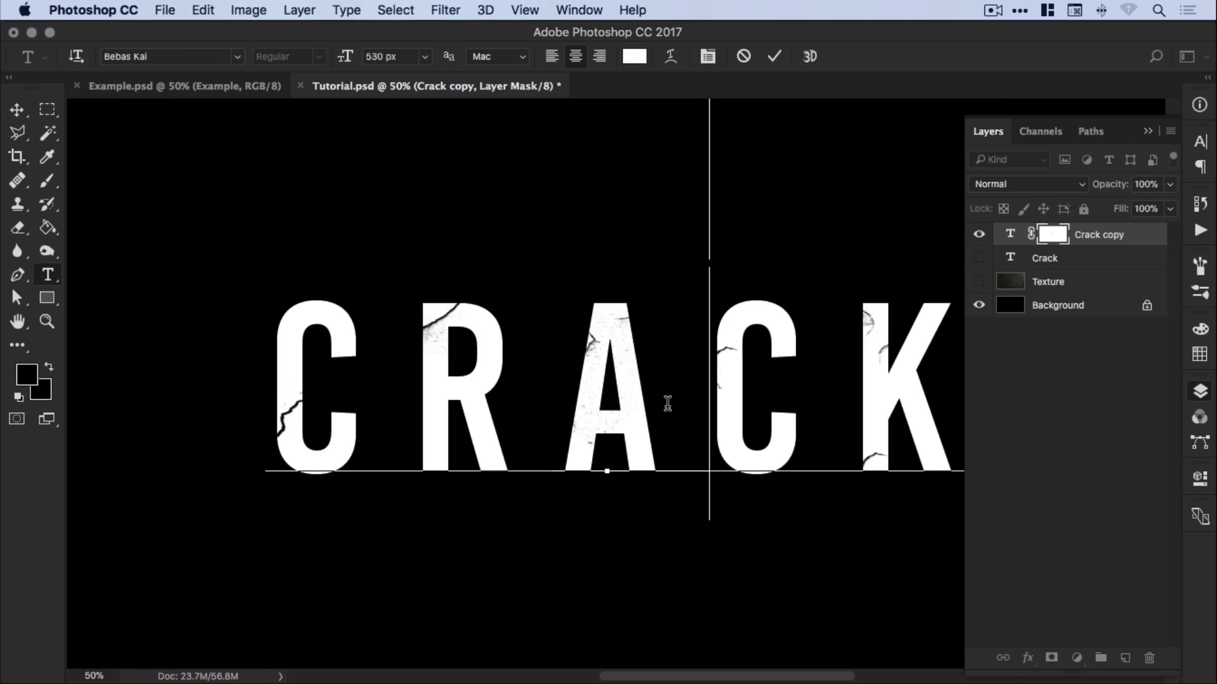
text(HELL)
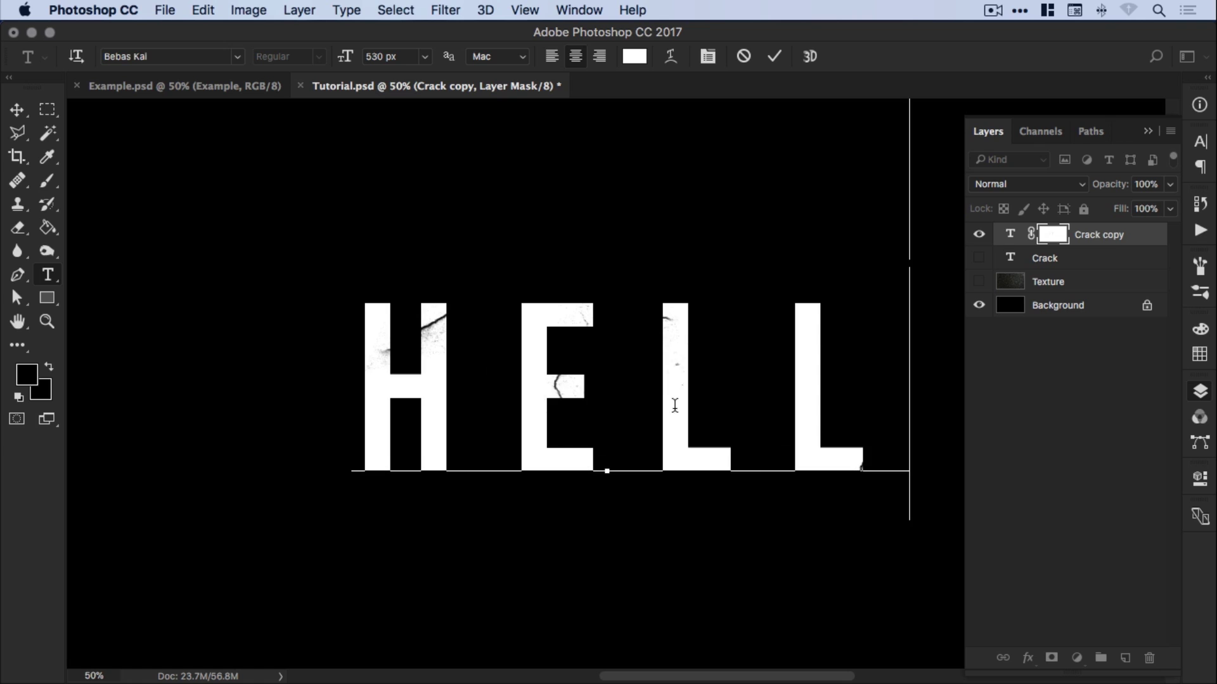
text(O)
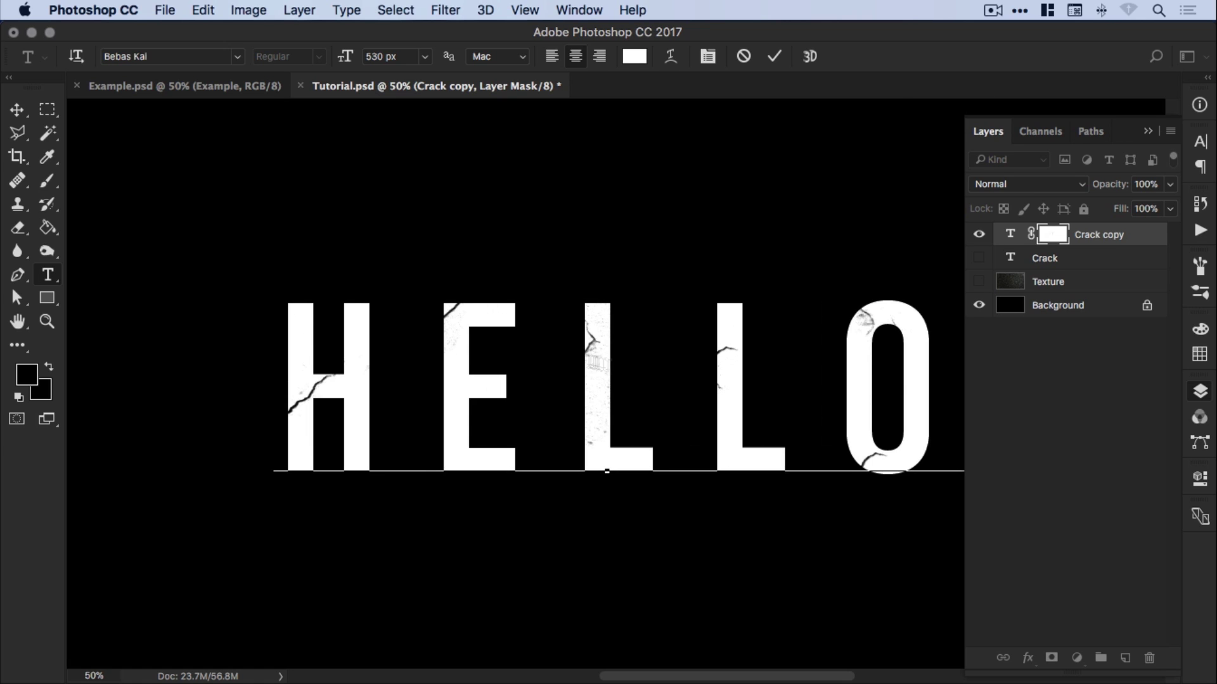
click(16, 110)
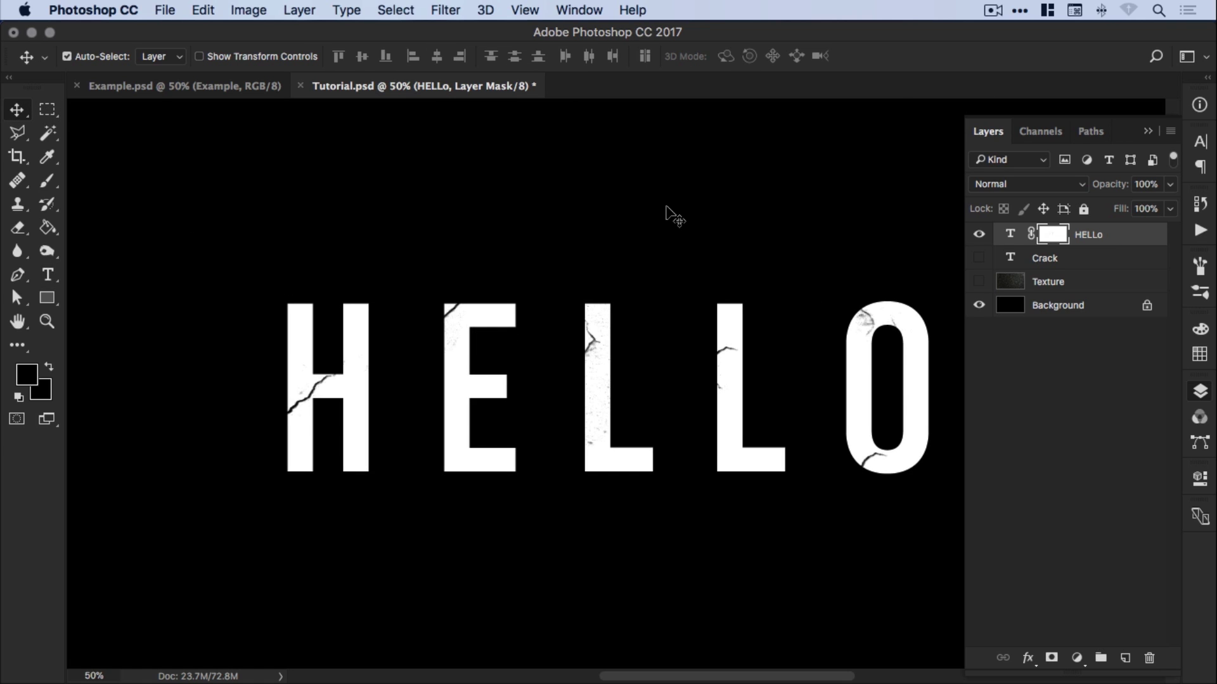
key(super+z)
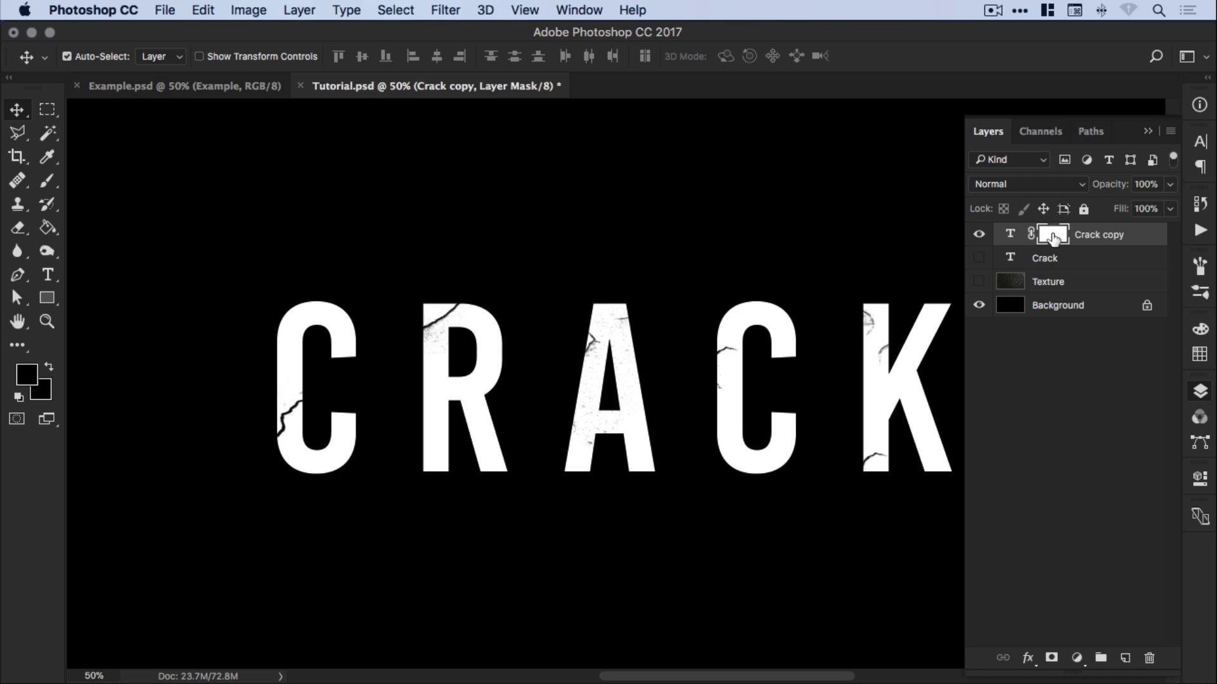
Delete the Crack copy layer mask and rasterize the Crack copy type
drag(1049, 238, 1149, 658)
click(736, 266)
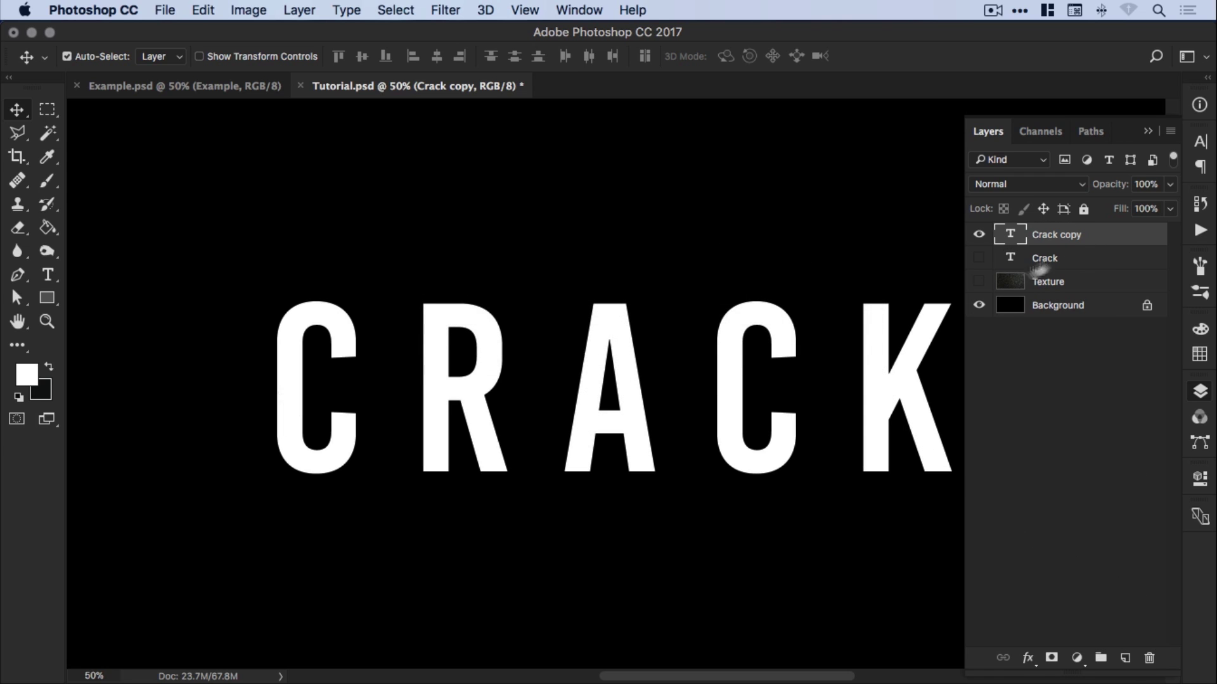
right_click(1051, 226)
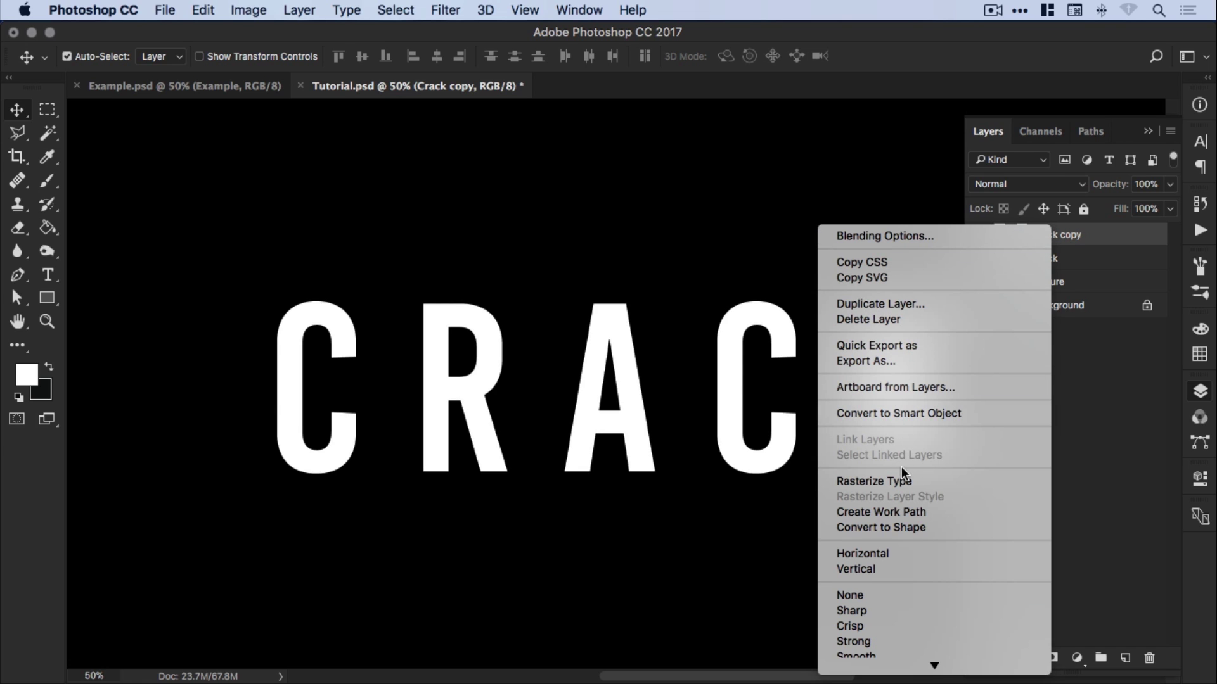
click(937, 481)
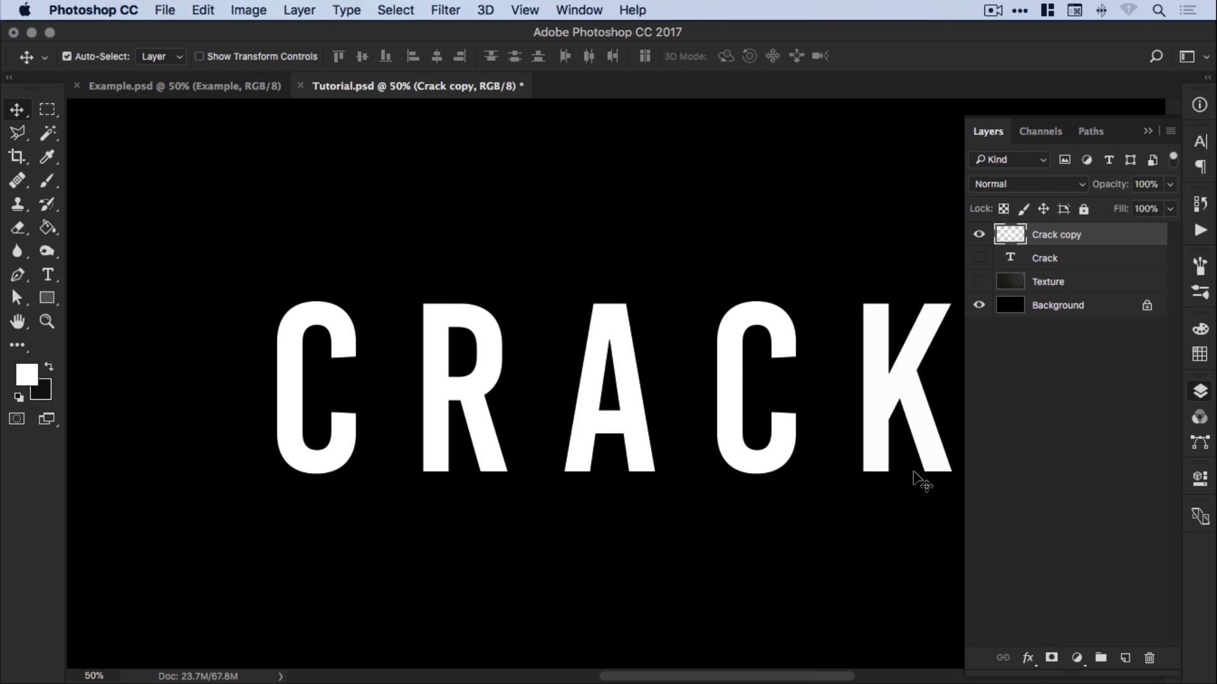
Zoom to 100% and set up the Eraser with the 677 px crack tip resized to 250 px
key(z)
click(322, 392)
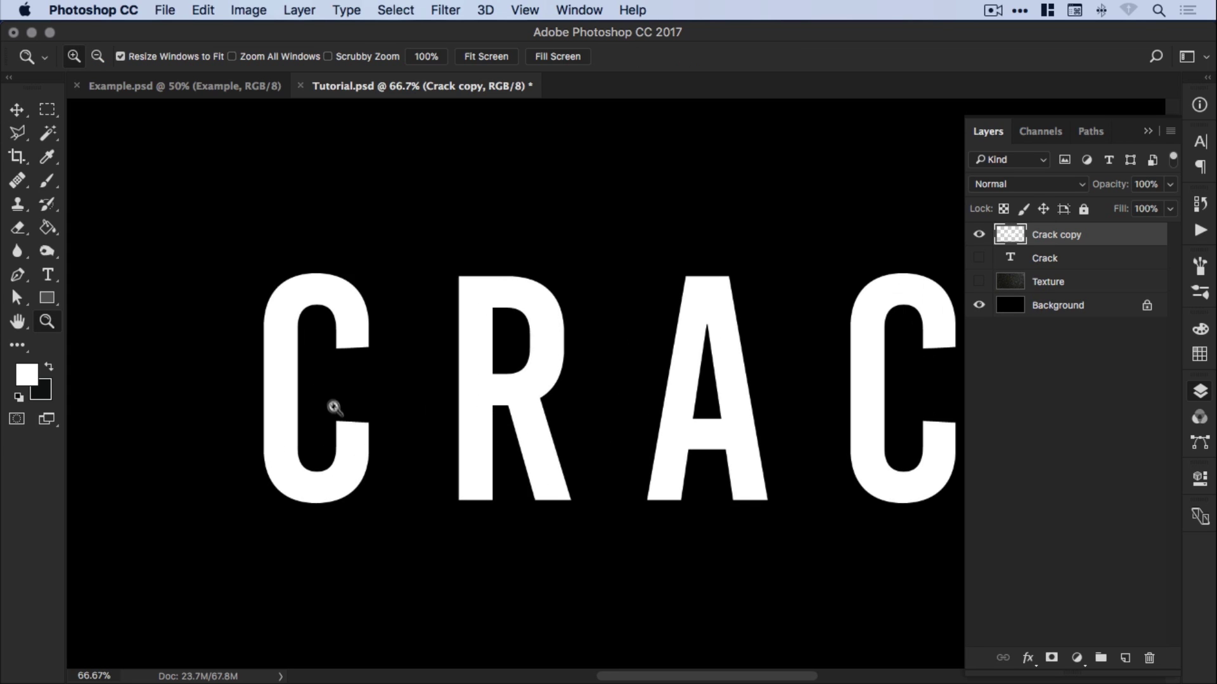
click(324, 393)
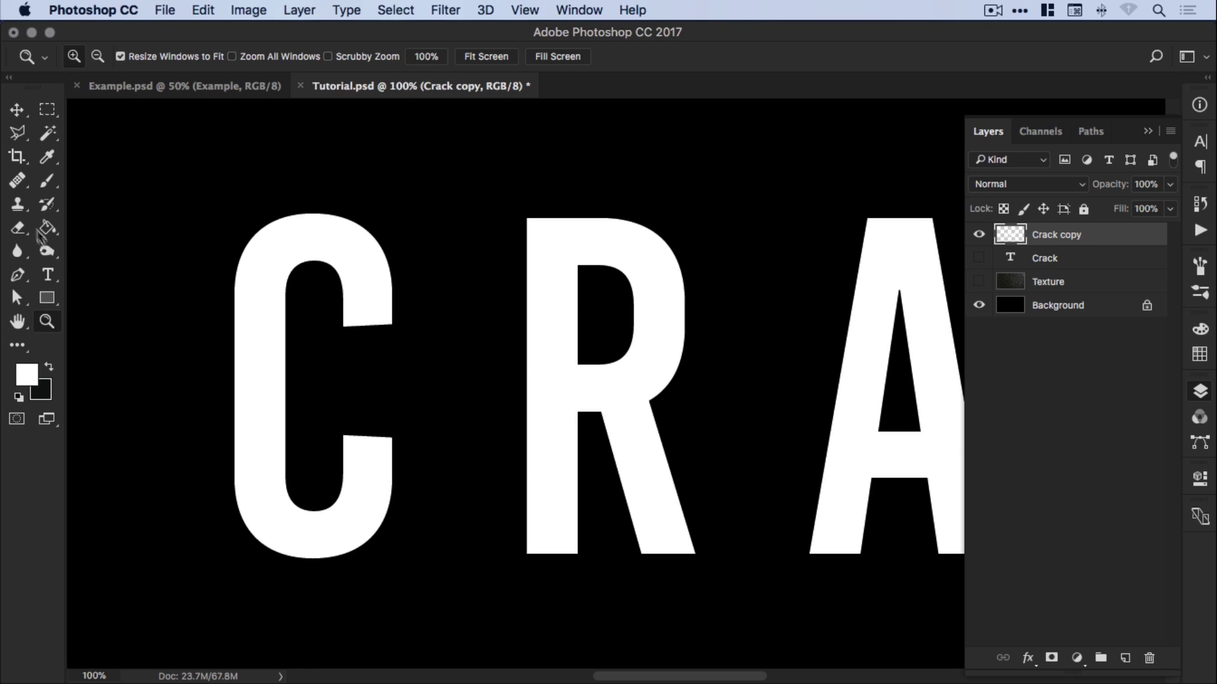
key(e)
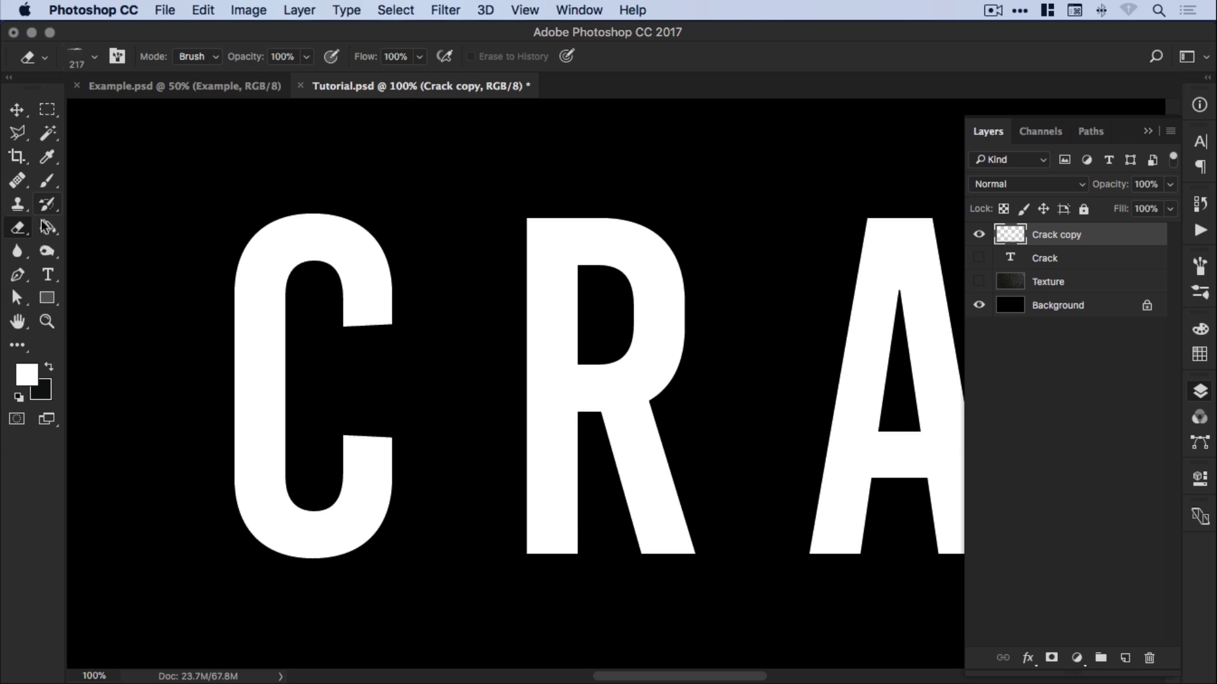
click(95, 62)
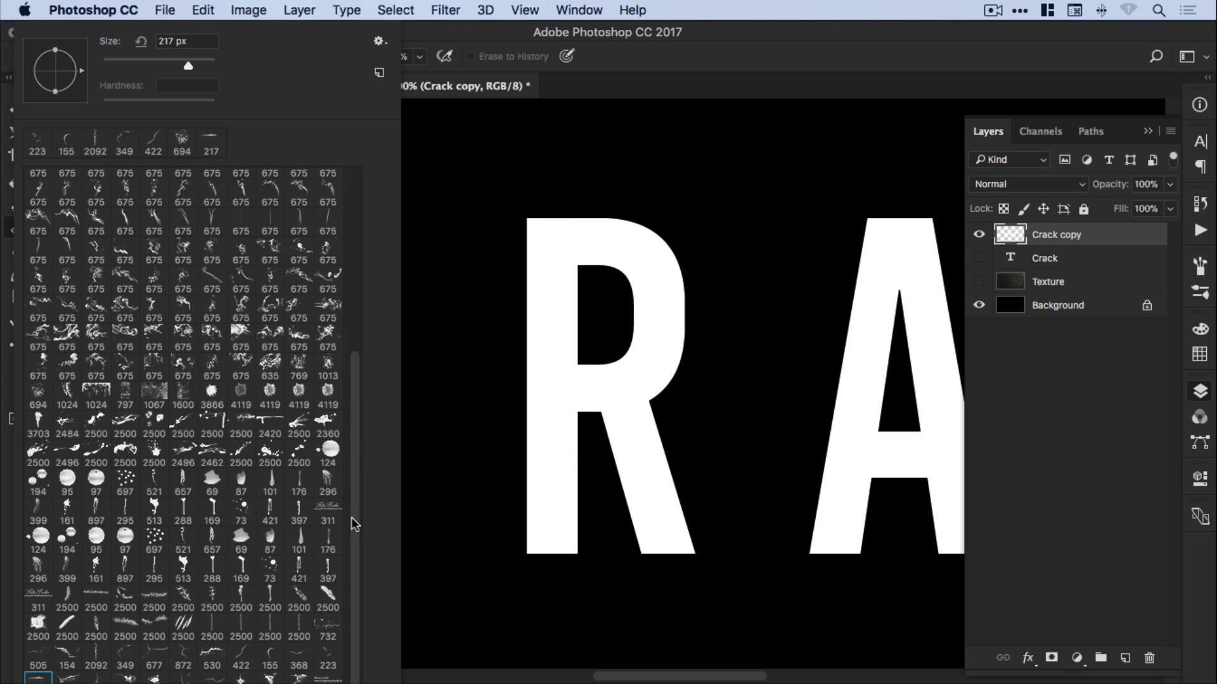
click(155, 658)
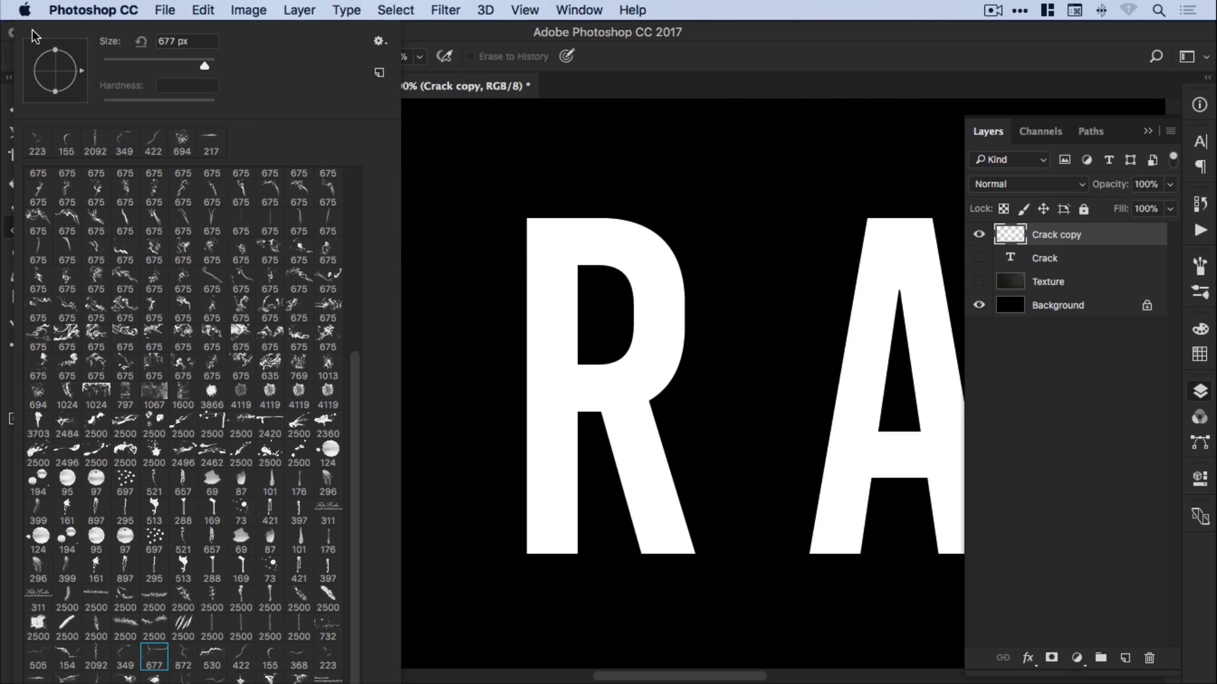
click(450, 28)
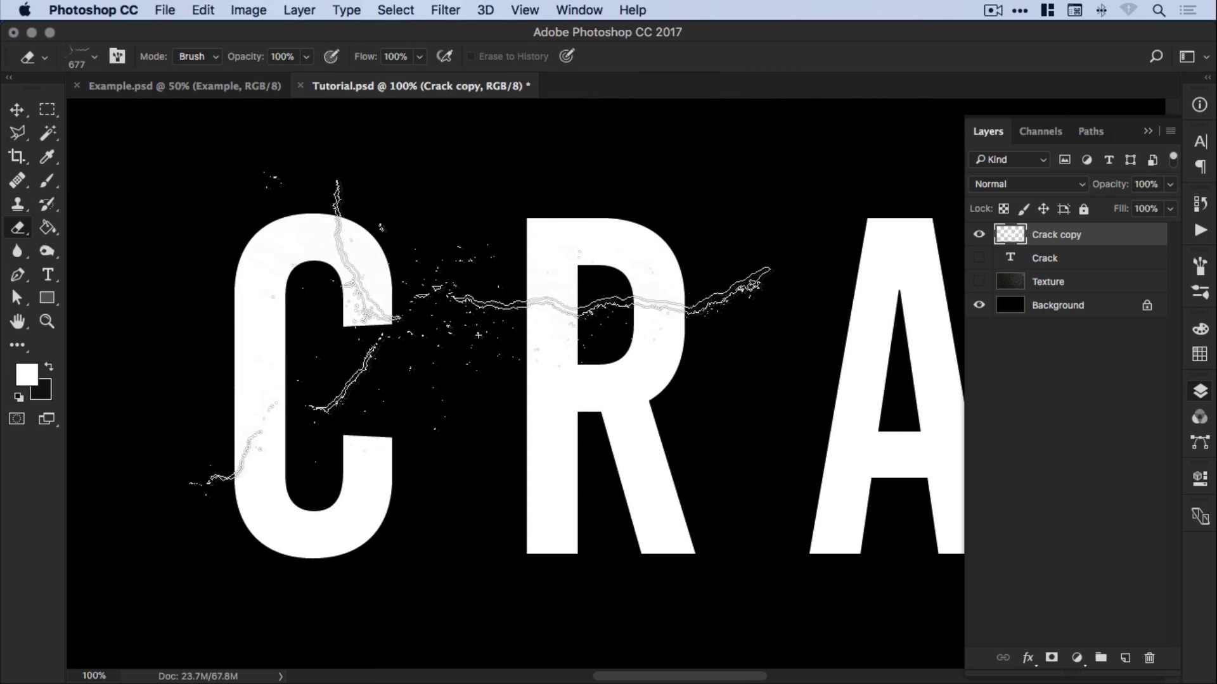
key(bracketleft)
key(bracketleft)
key(bracketleft)
key(bracketleft)
key(bracketleft)
key(bracketleft)
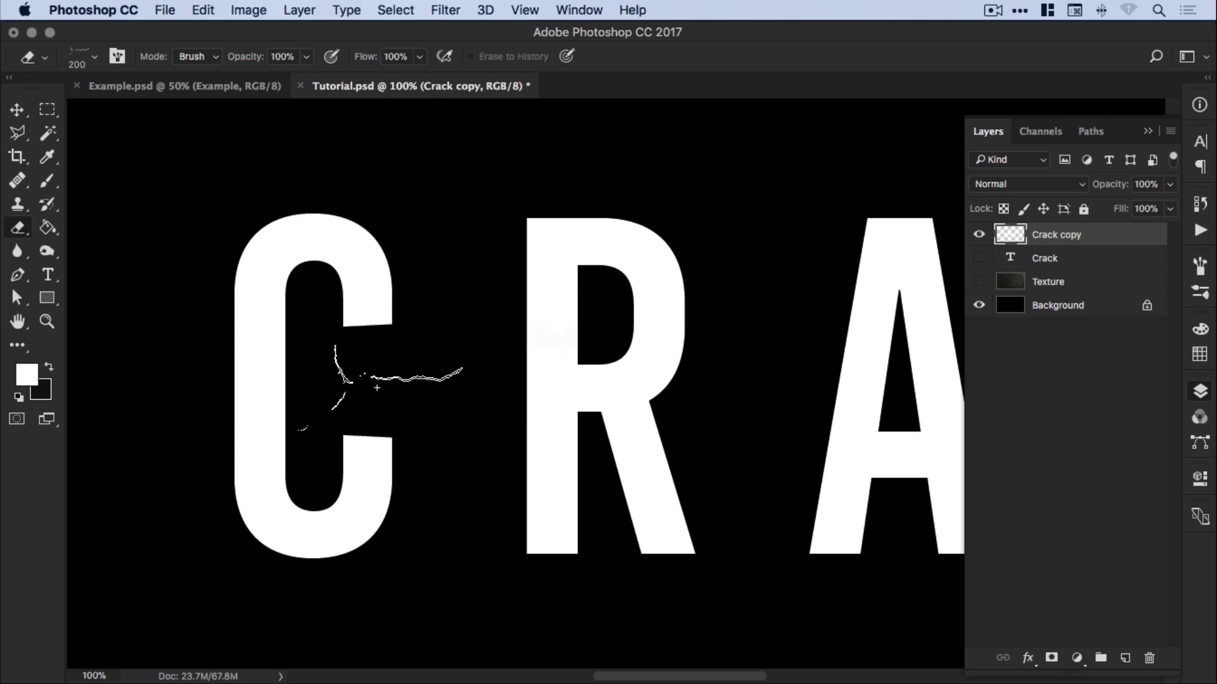
key(bracketleft)
key(bracketright)
key(bracketright)
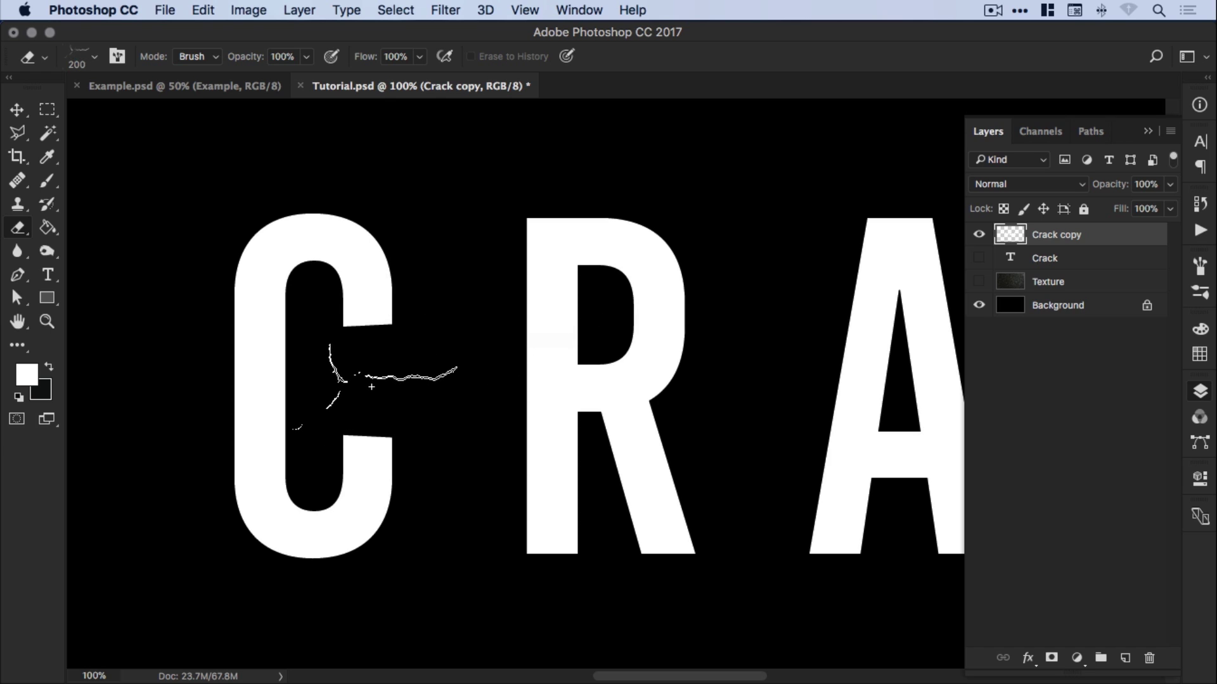
drag(375, 388, 480, 353)
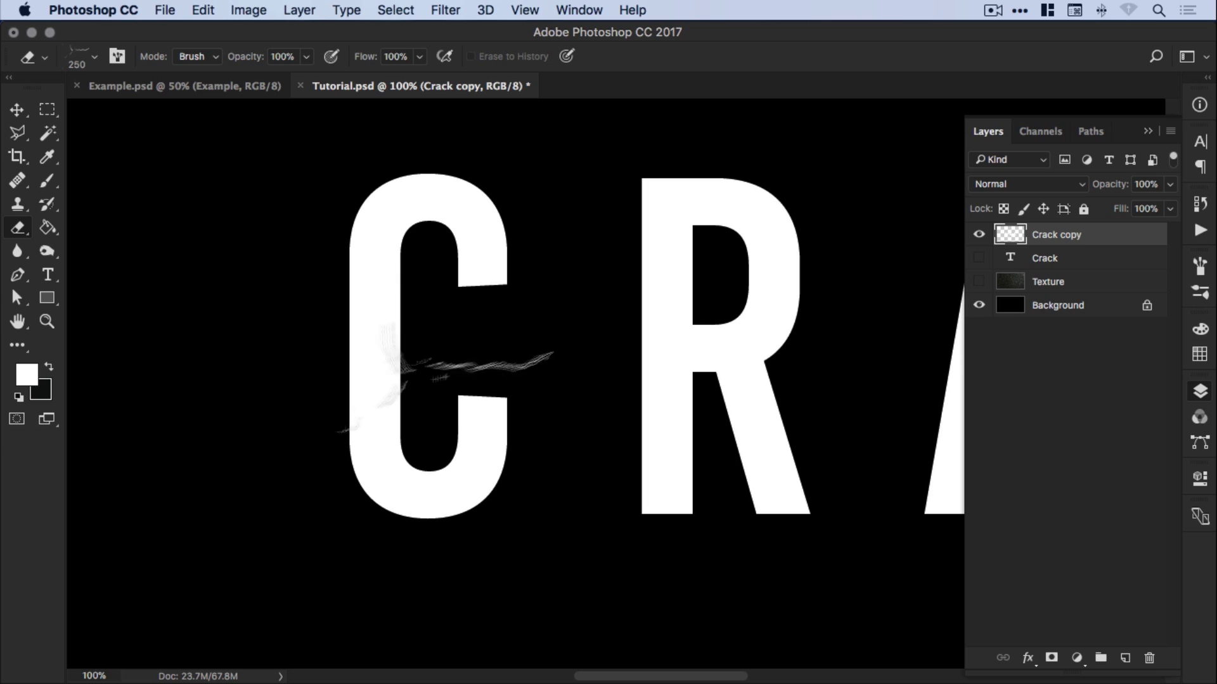
Zoom to 200% and erase one crack stamp across the C's left stroke
key(z)
click(374, 375)
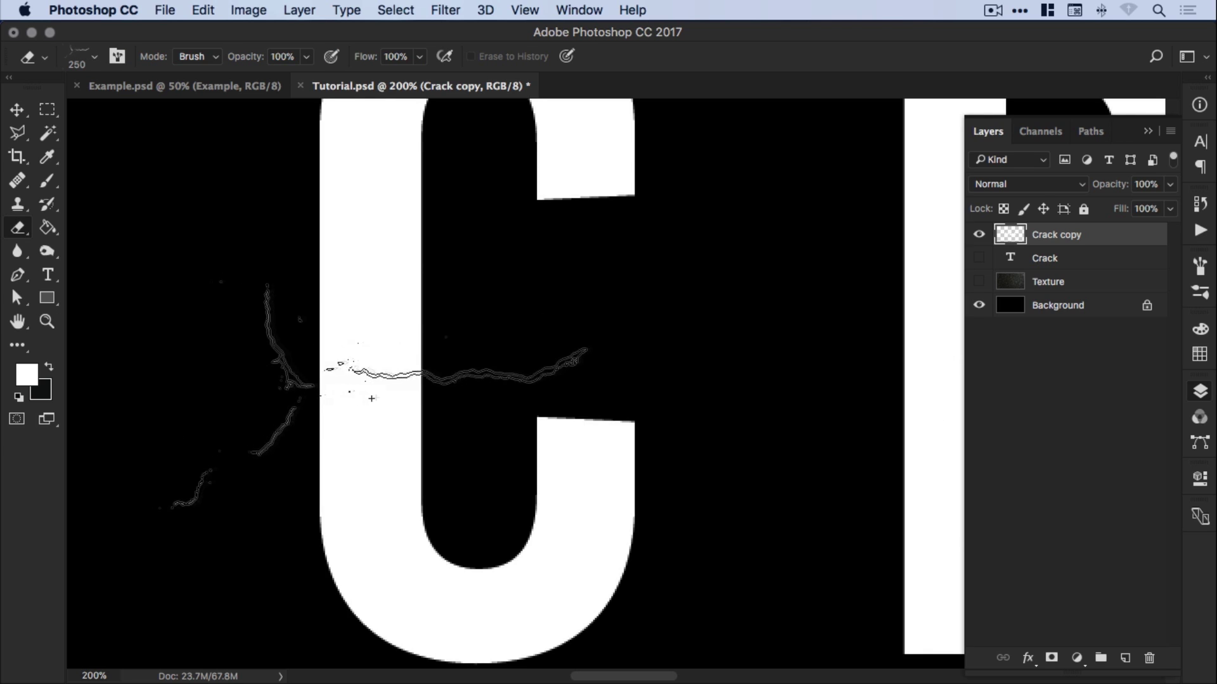
click(285, 402)
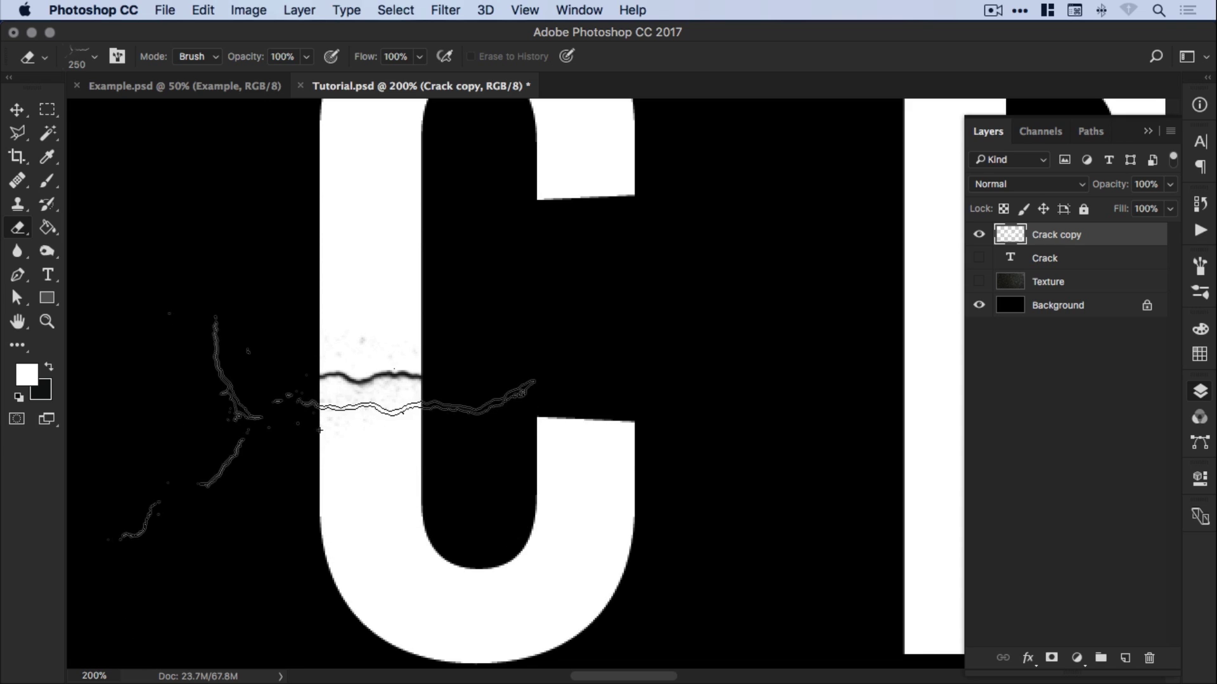
key(super+z)
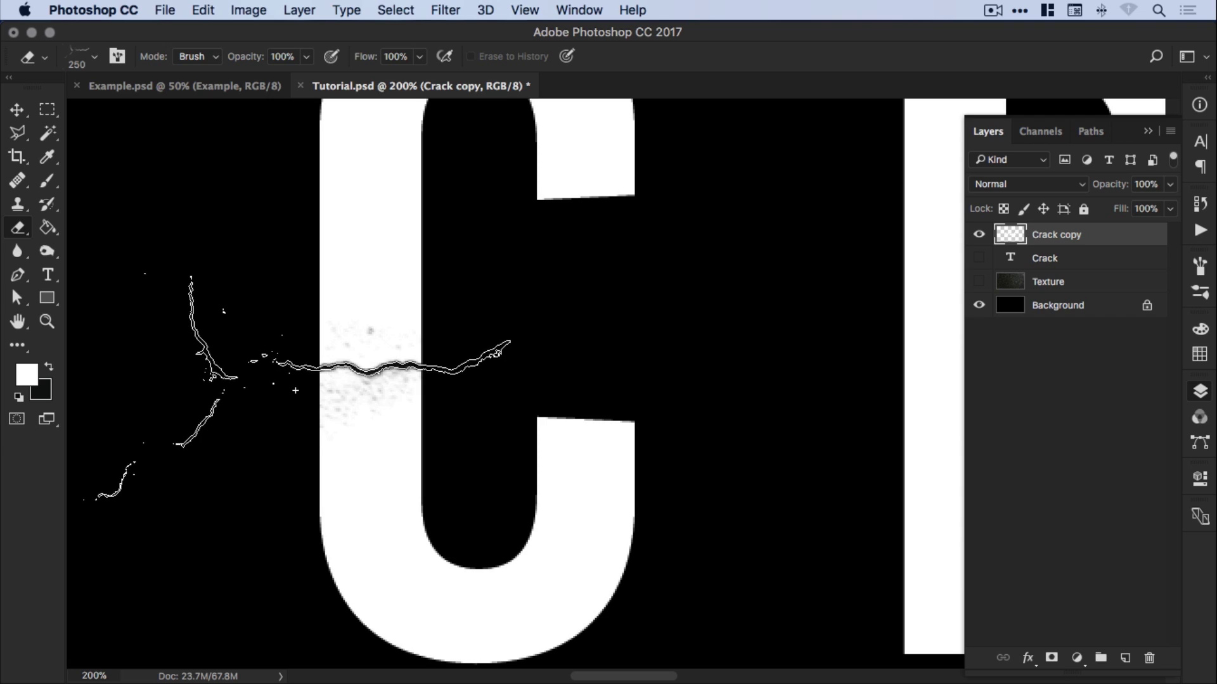
key(super+z)
key(super+z)
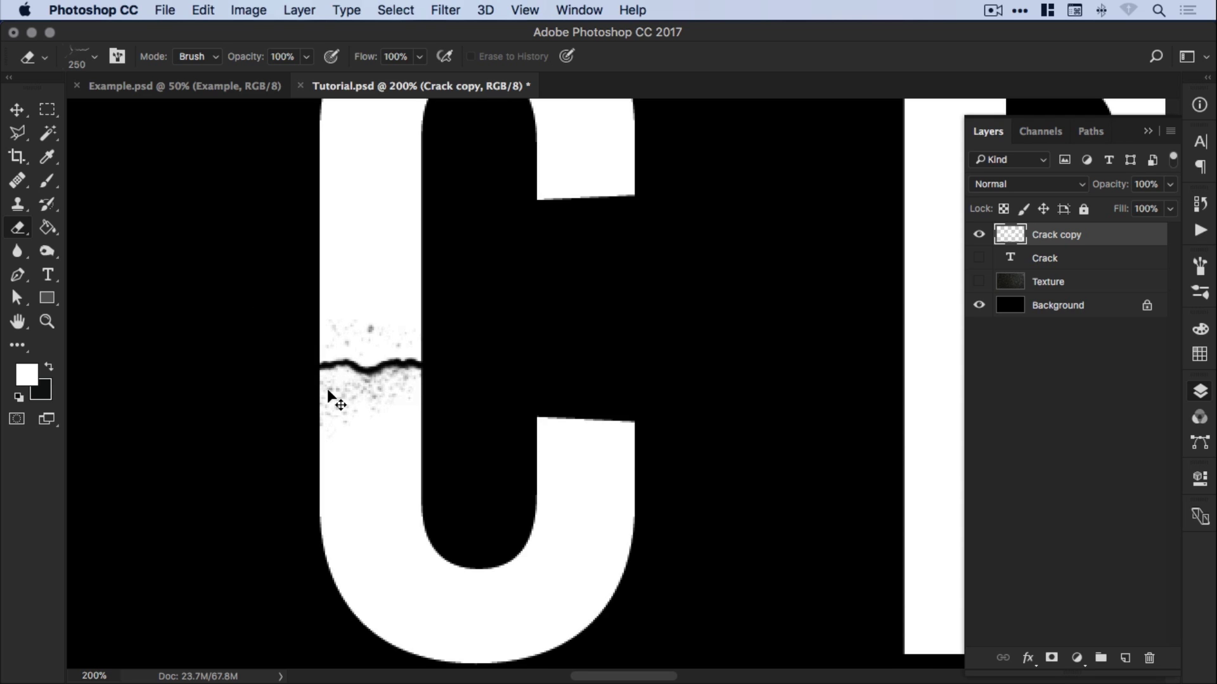
key(super+minus)
key(z)
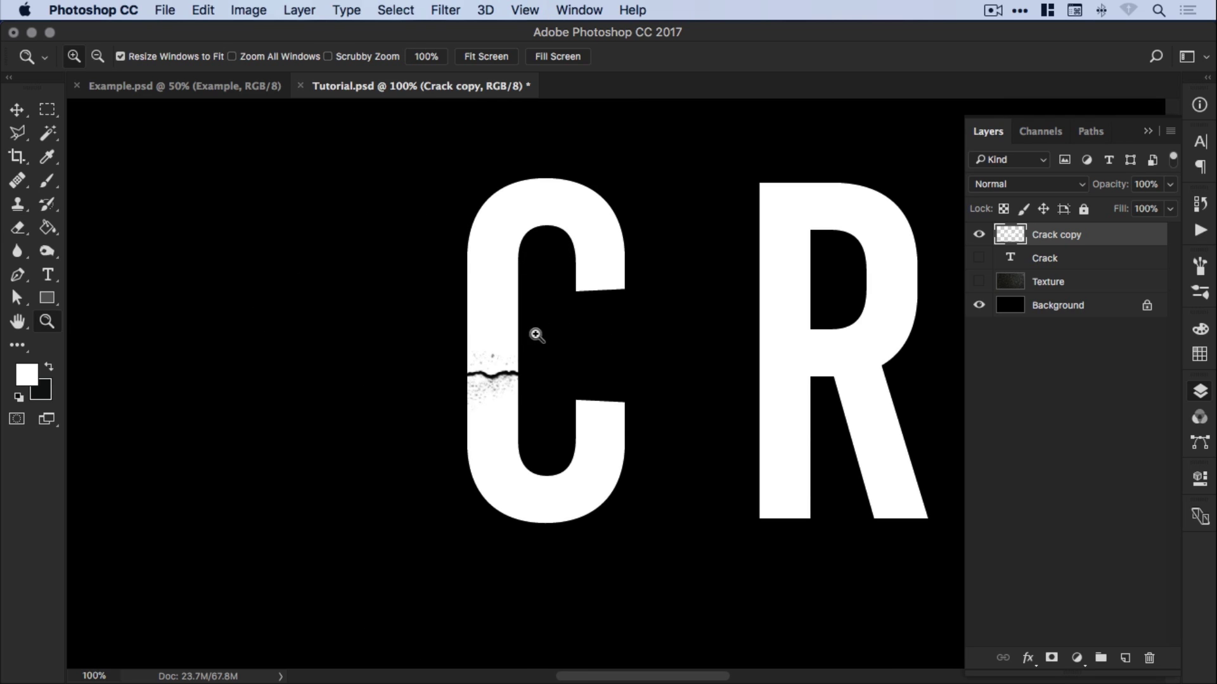
click(613, 318)
scroll(627, 340, right, 5)
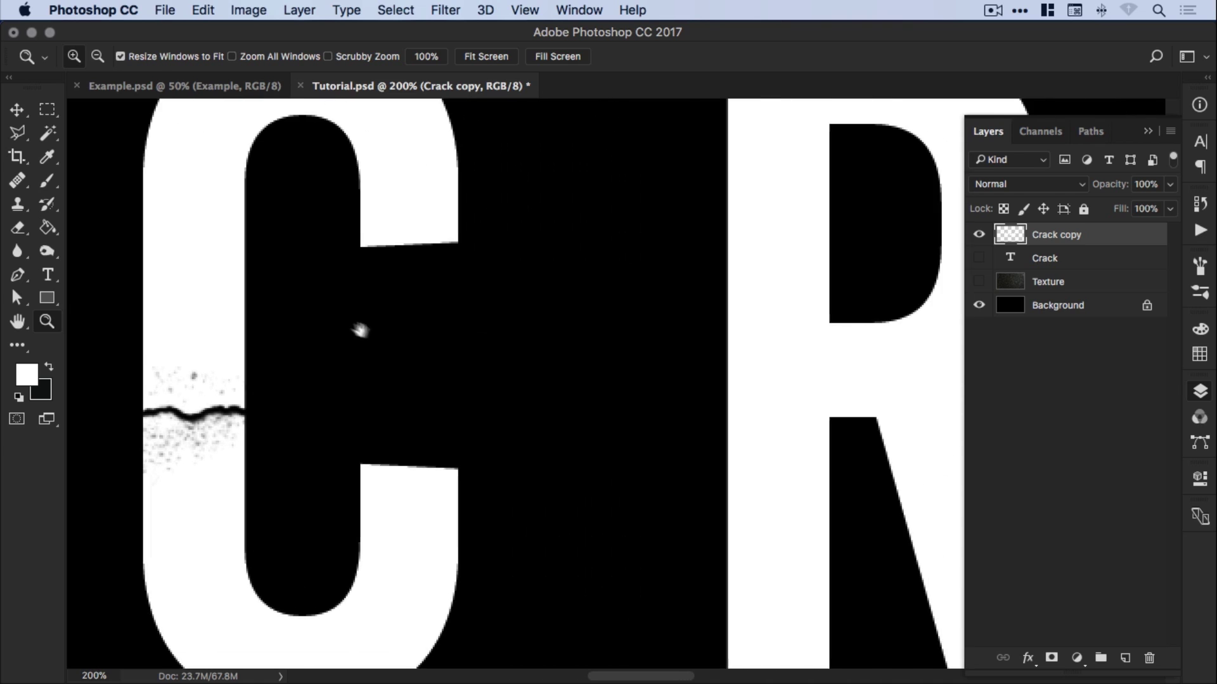
Try a 300 px 677-preset crack brush stroke across the C, then undo it
key(b)
click(94, 57)
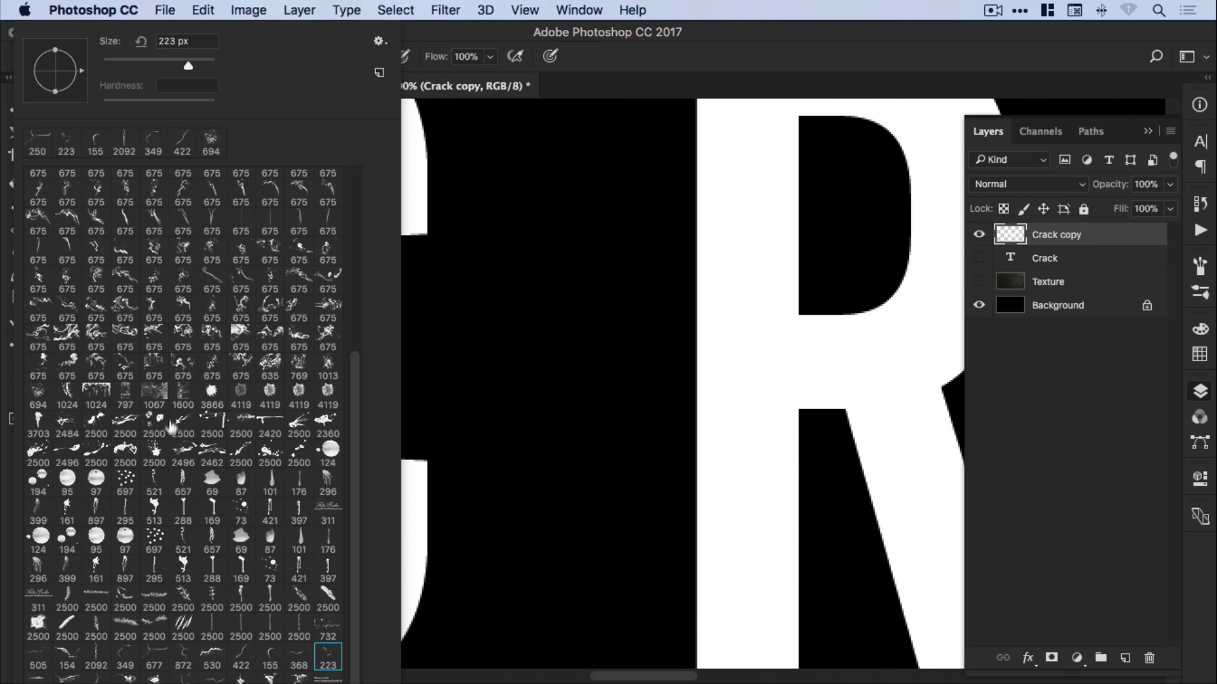
click(157, 661)
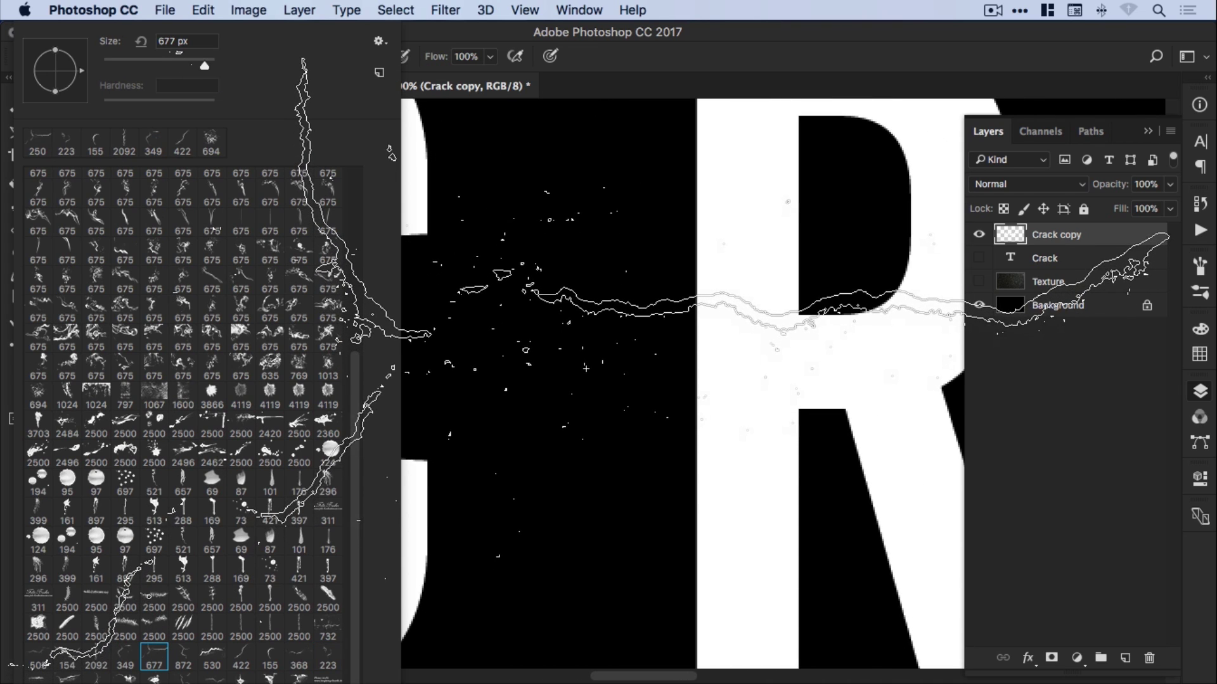
key(Return)
scroll(460, 350, left, 4)
key(bracketleft)
key(bracketleft)
key(bracketleft)
key(bracketleft)
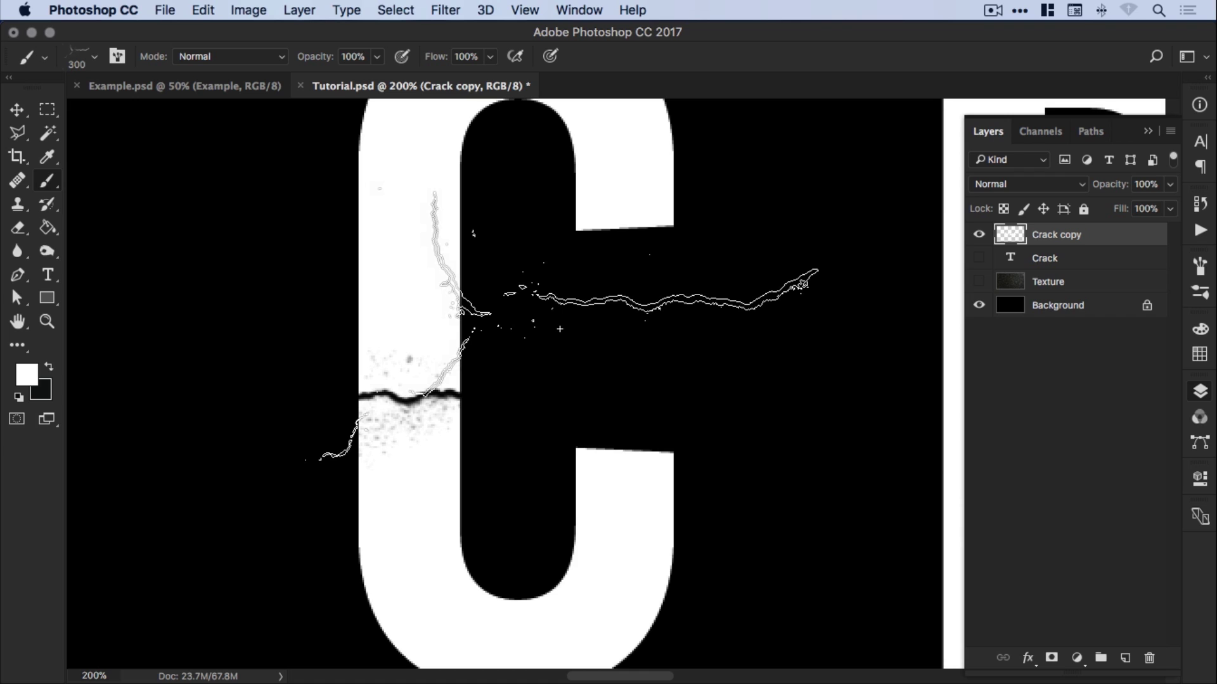
click(559, 328)
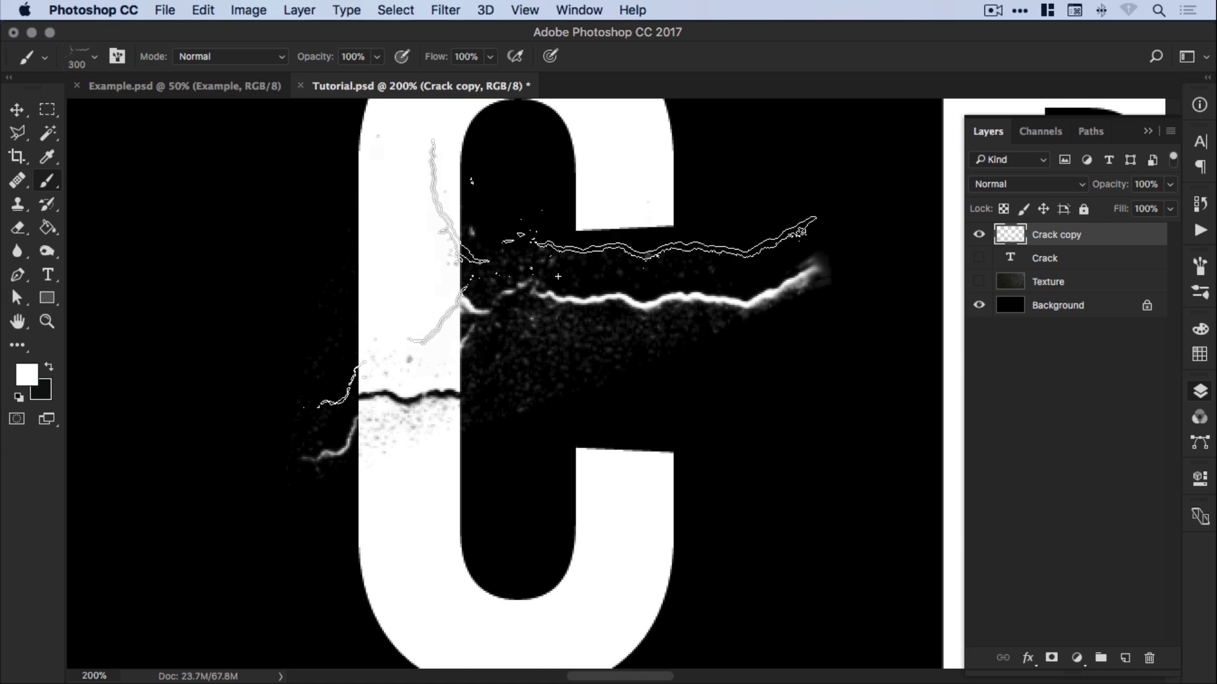
key(super+z)
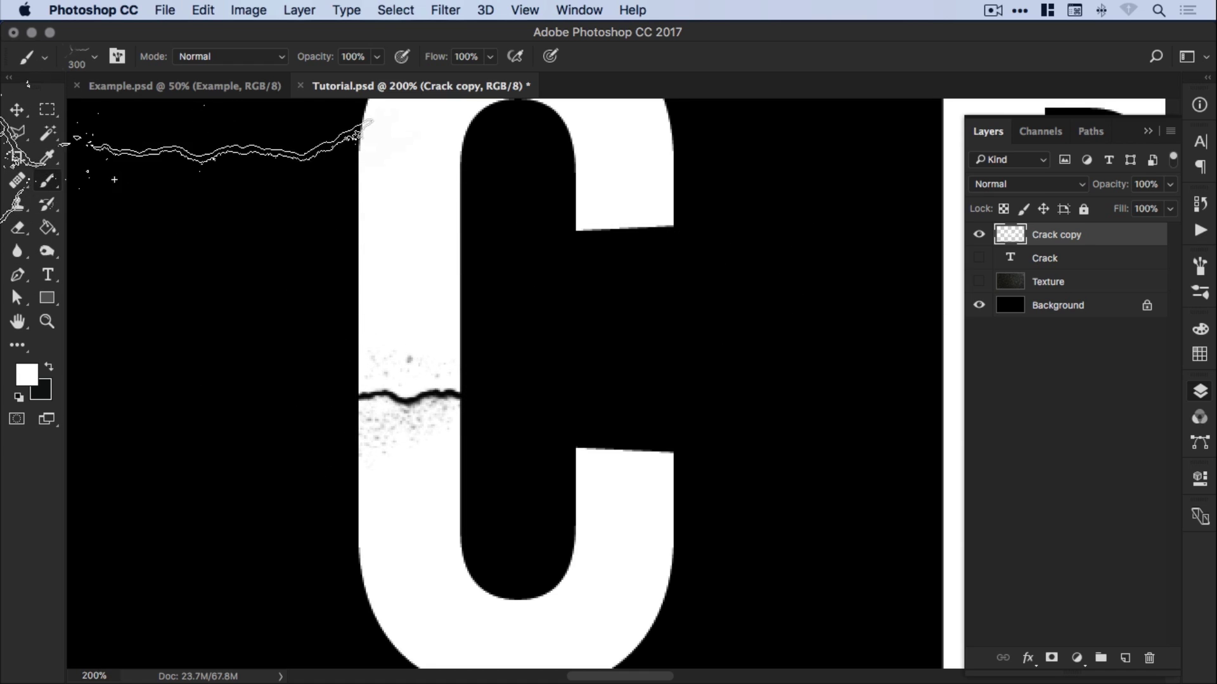
With the crack-tip Eraser at 500 px, erase a branching crack through the C into the R
click(18, 227)
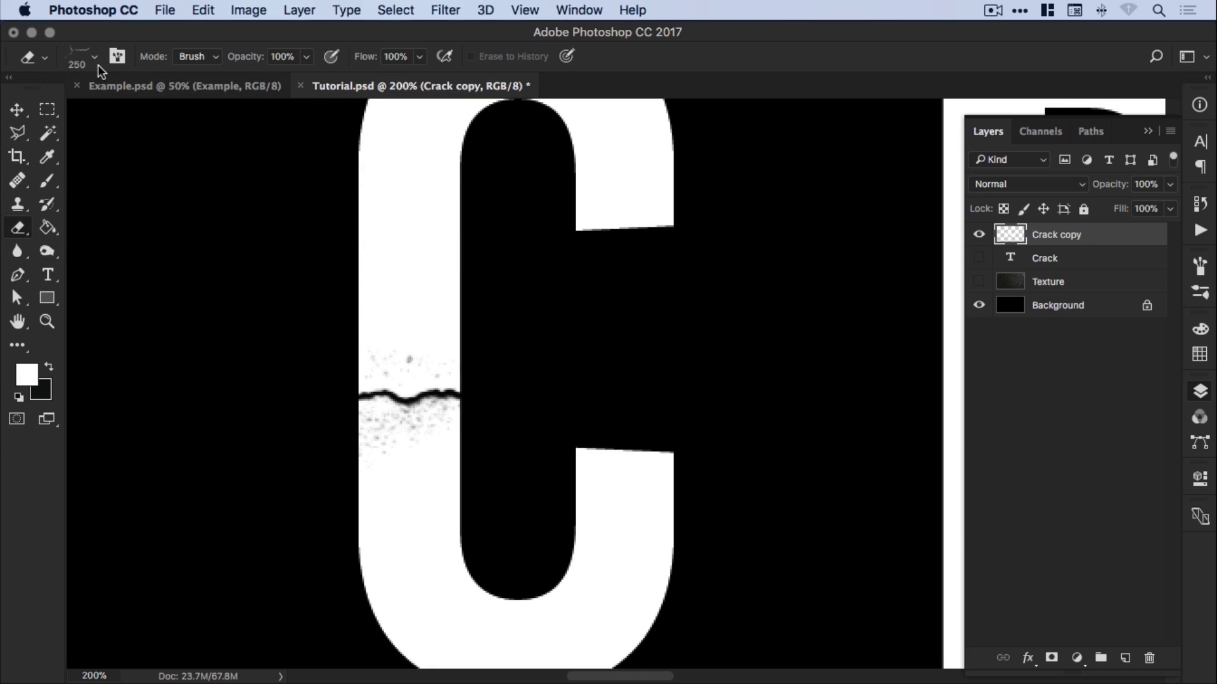
right_click(111, 114)
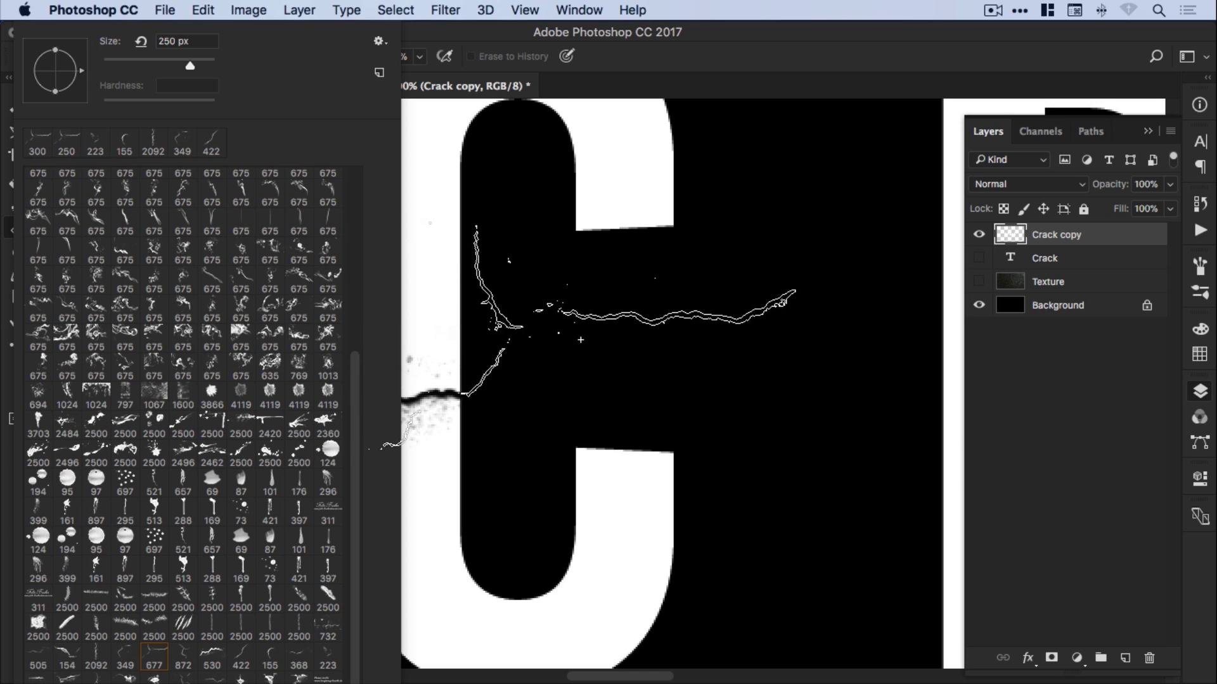
click(677, 318)
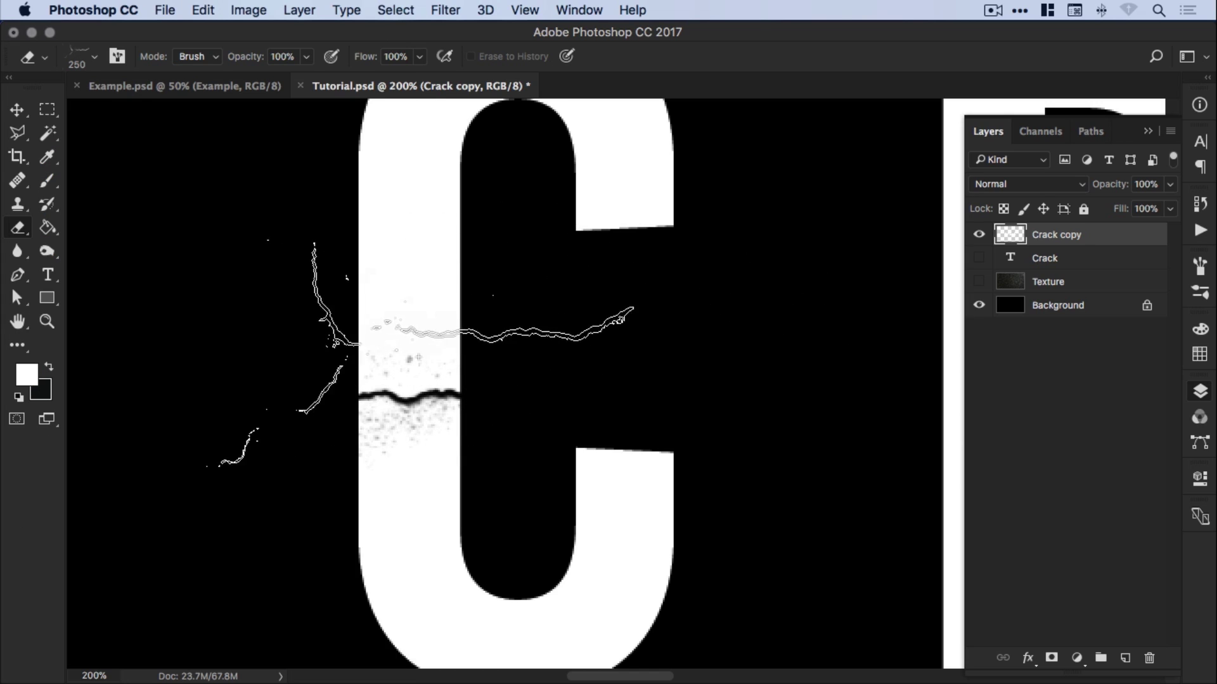
key(bracketright)
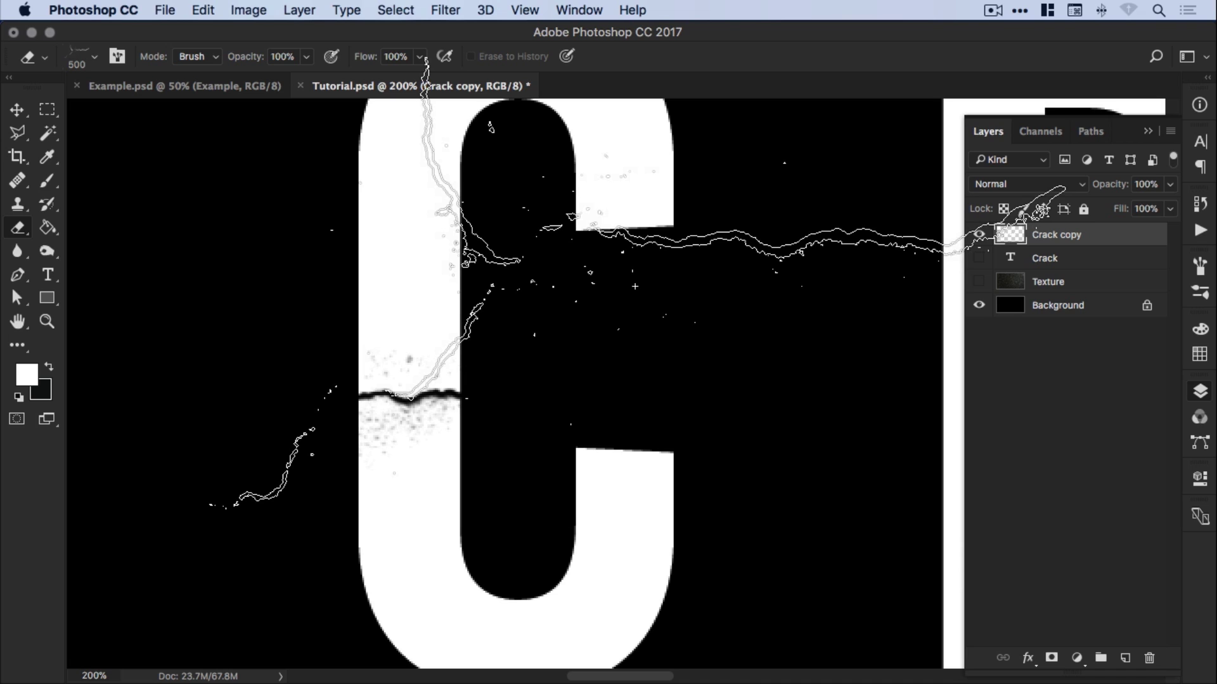
click(634, 288)
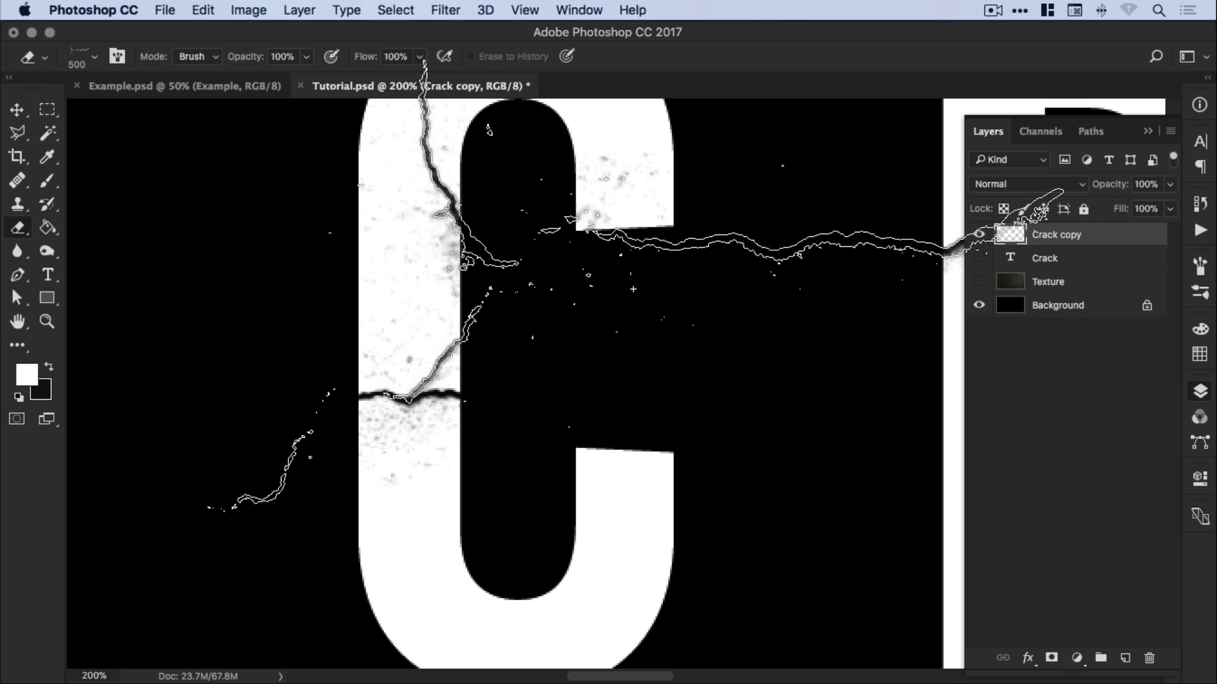
drag(746, 374, 575, 418)
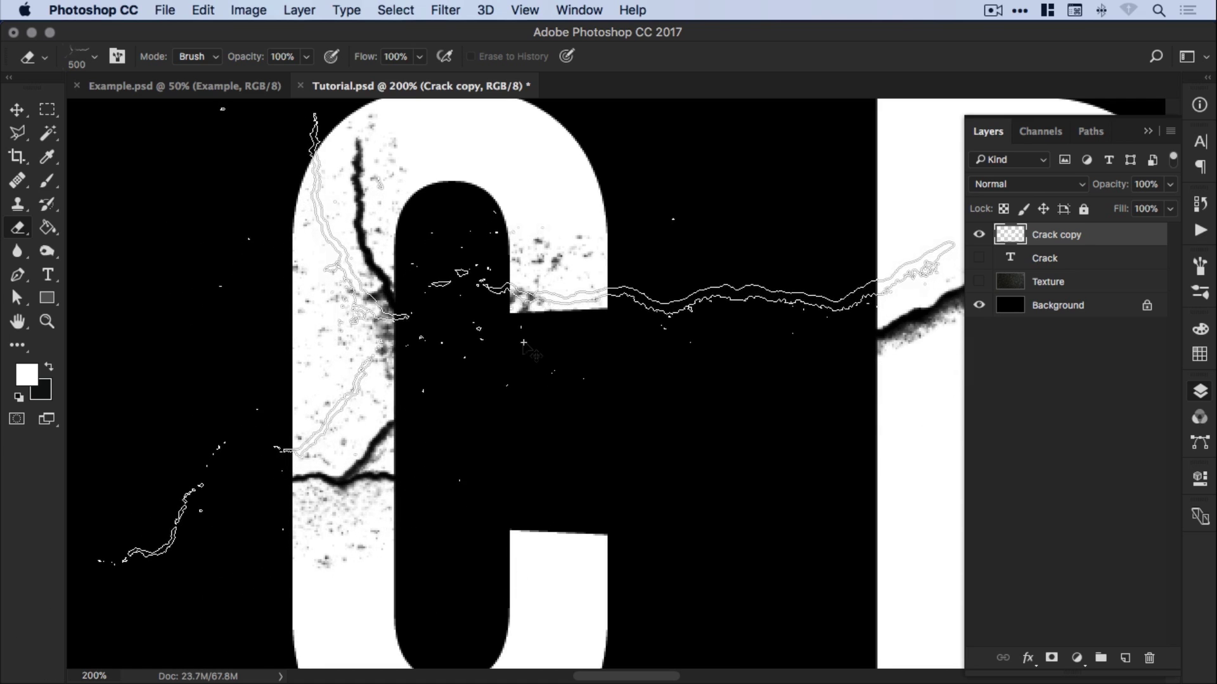
key(super+minus)
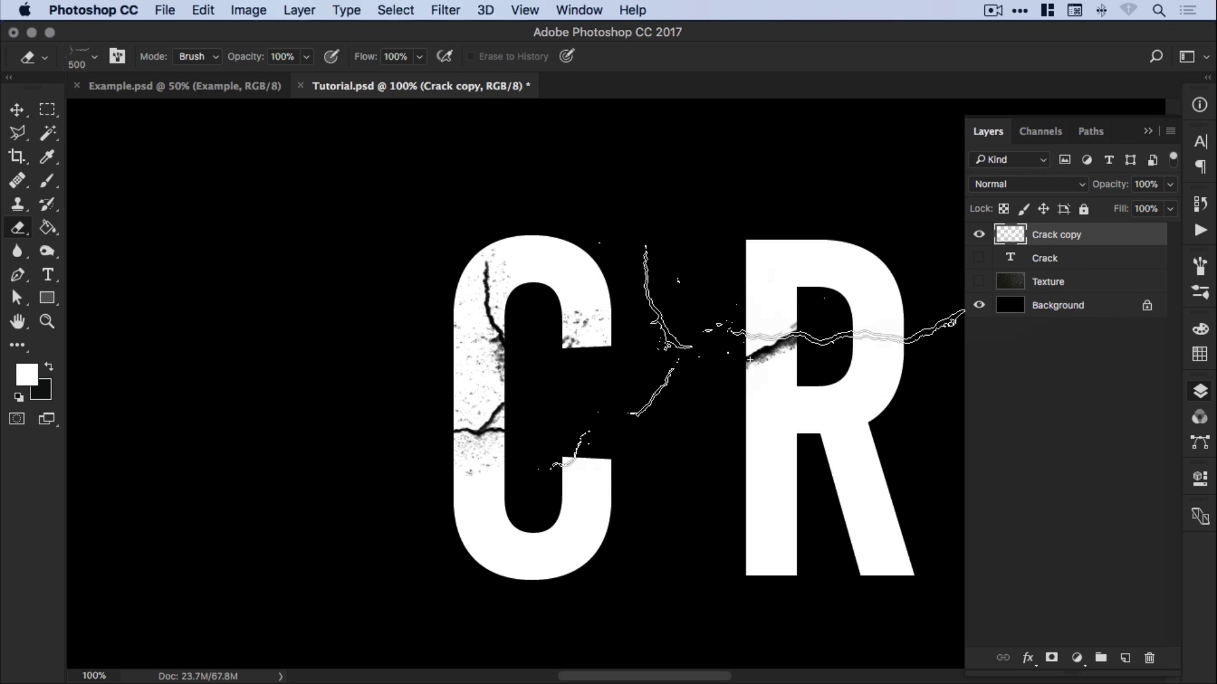
Zoom in on the C's crack and set up the Polygonal Lasso, clearing a freehand test selection
key(z)
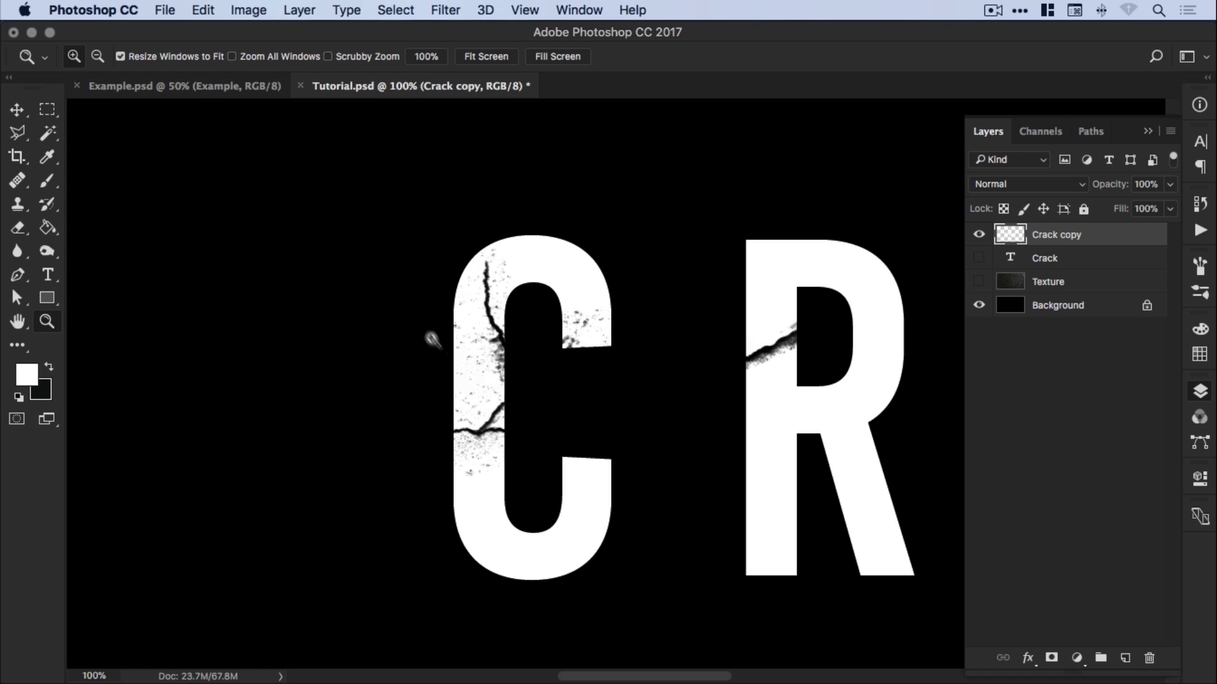
drag(560, 453, 561, 454)
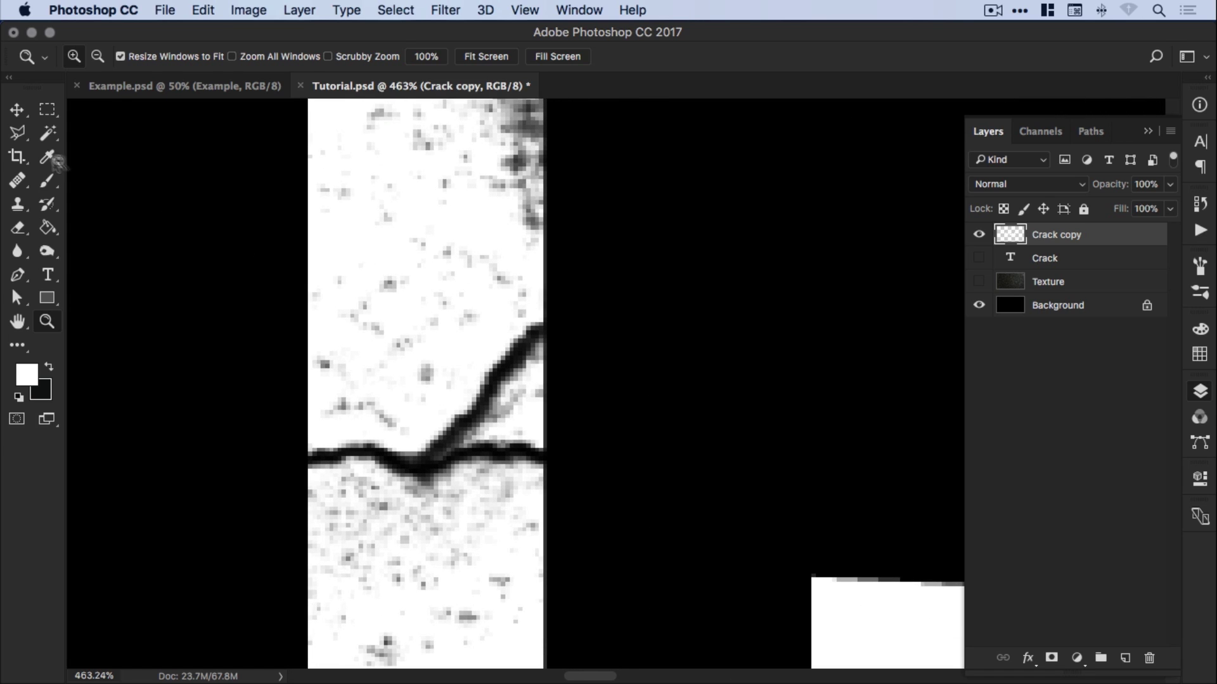
click(21, 138)
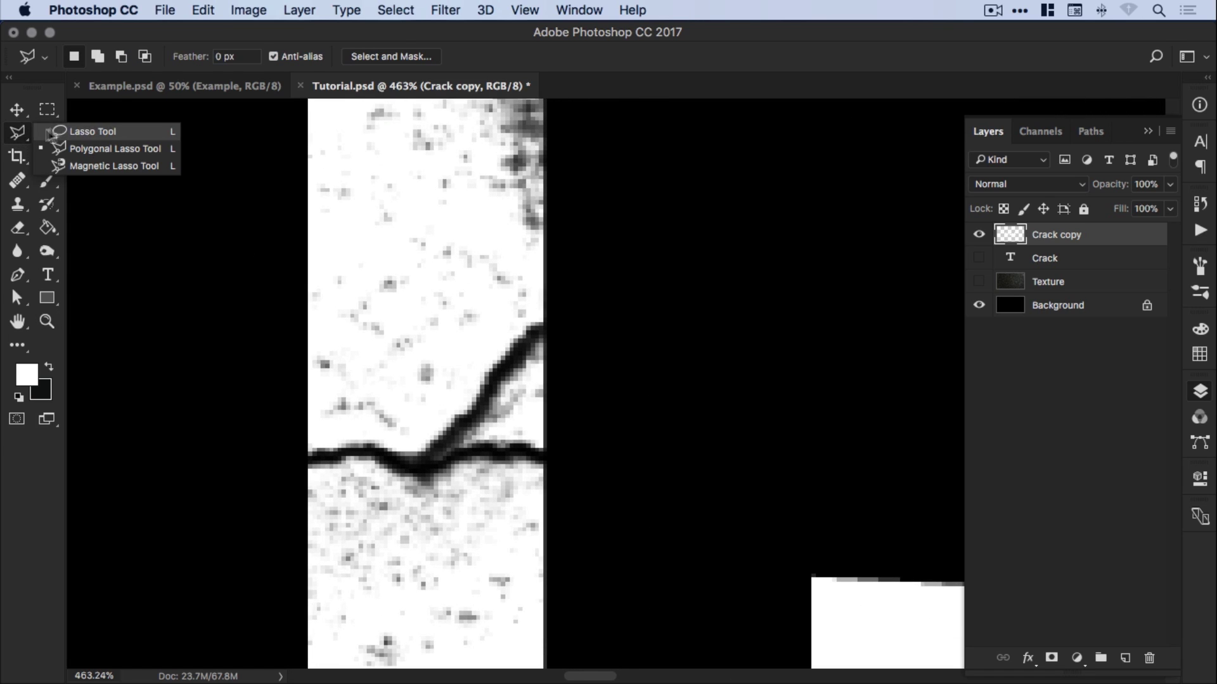
click(95, 148)
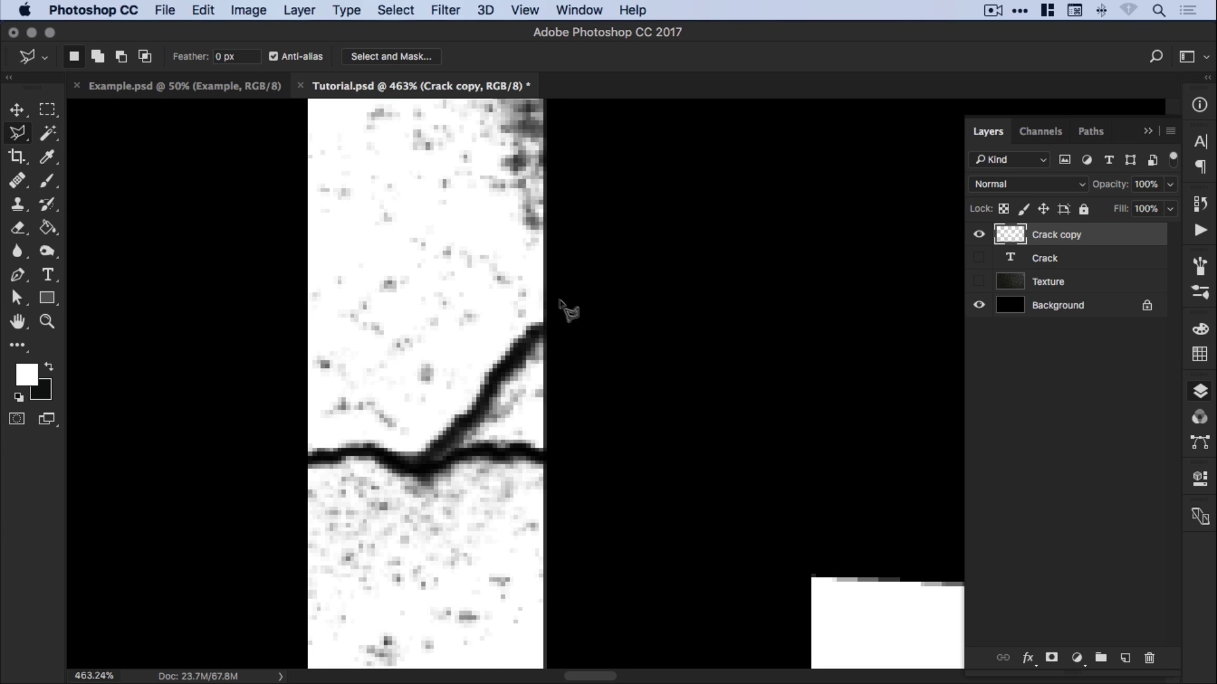
click(18, 132)
click(95, 128)
mouse_move(637, 252)
mouse_down()
mouse_move(730, 237)
mouse_move(666, 340)
mouse_move(703, 325)
mouse_up()
click(17, 132)
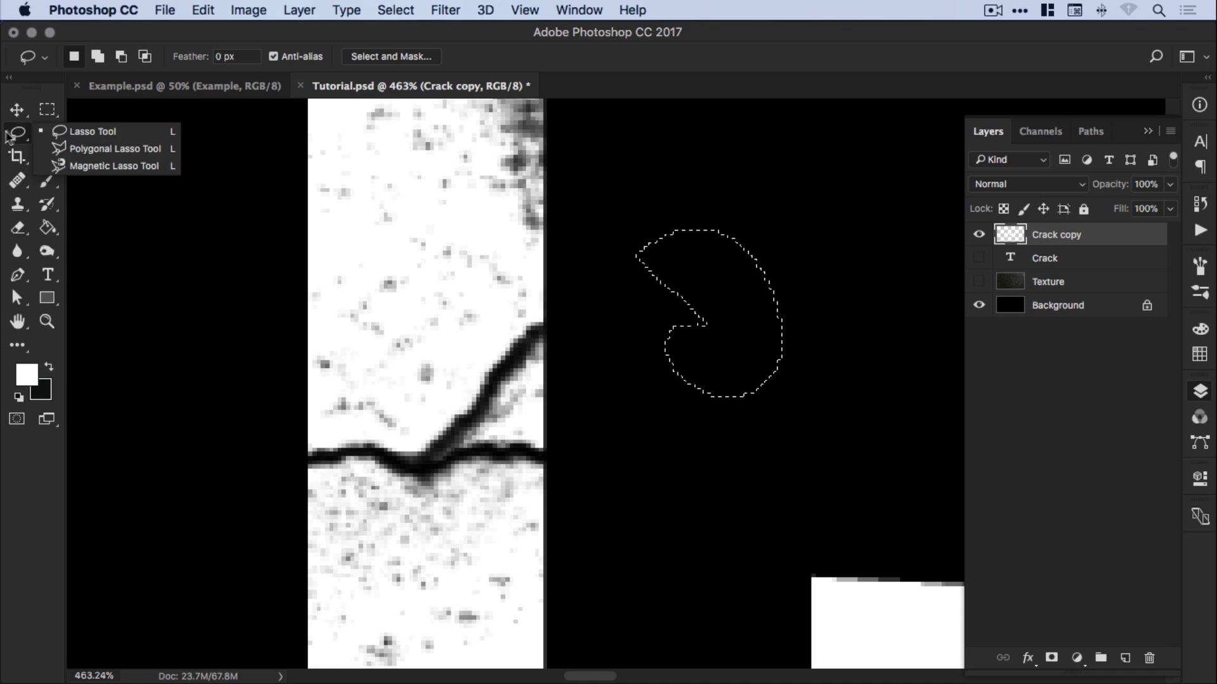
click(95, 149)
key(super+d)
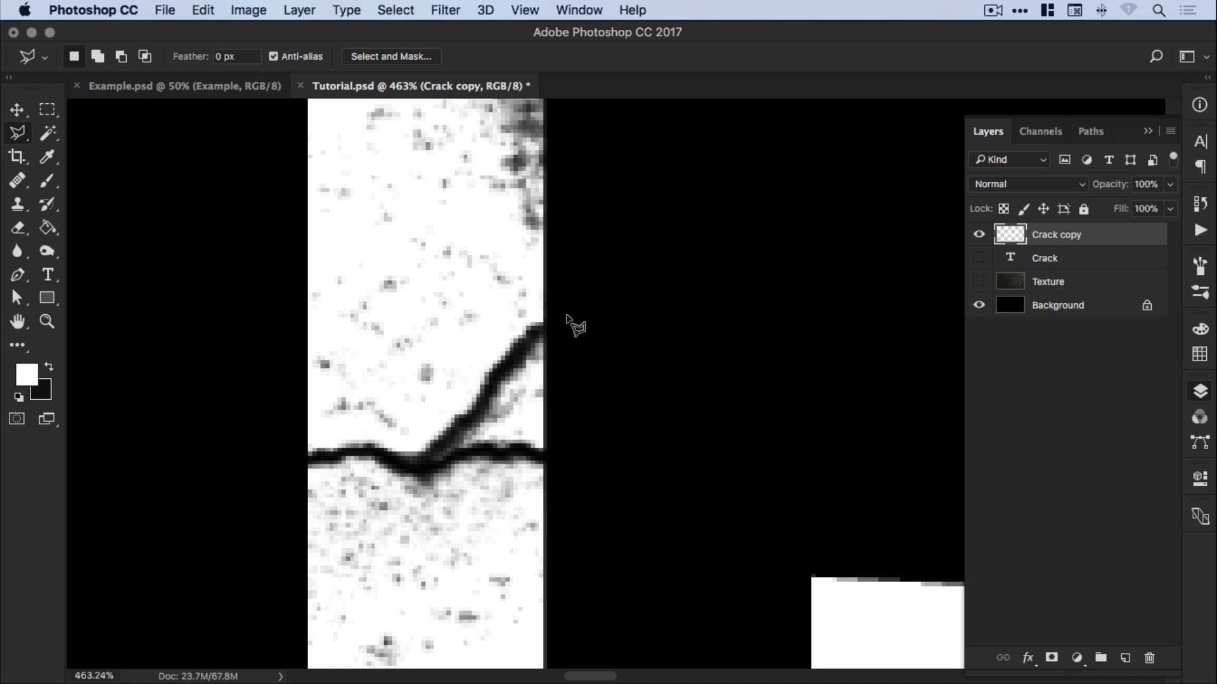
Outline the thin sliver beside the C's crack and shift it up and right
click(554, 328)
click(556, 329)
drag(585, 378, 597, 354)
key(super+z)
click(17, 111)
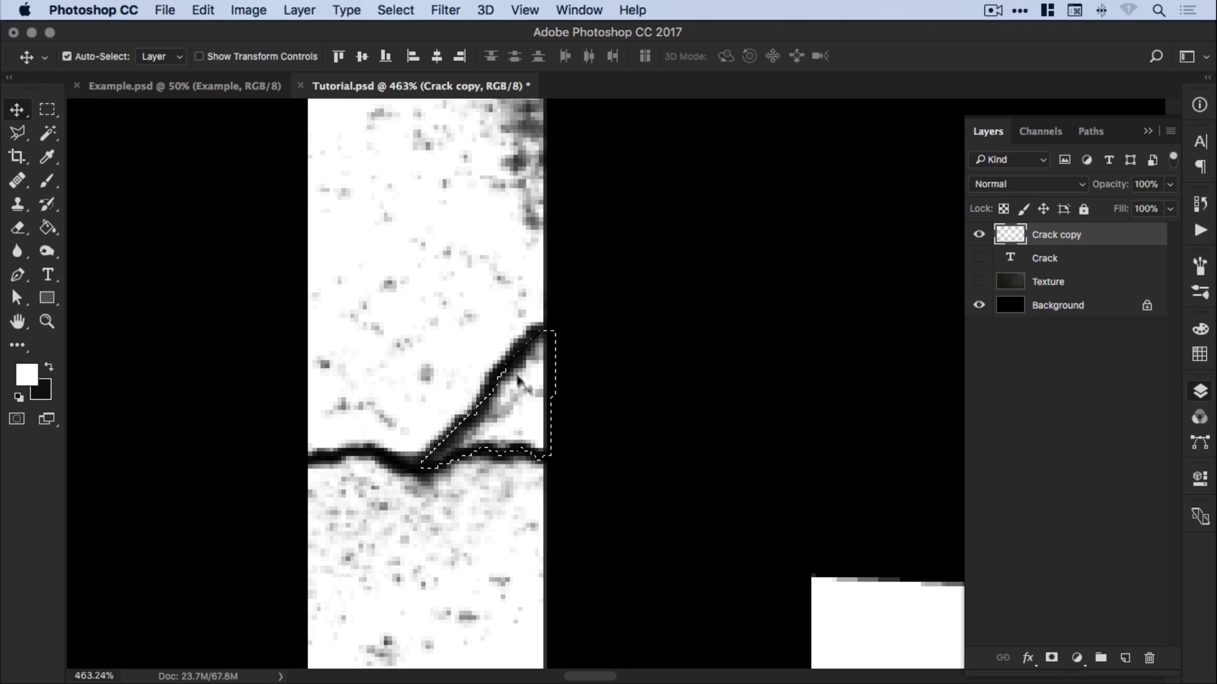
drag(518, 376, 514, 404)
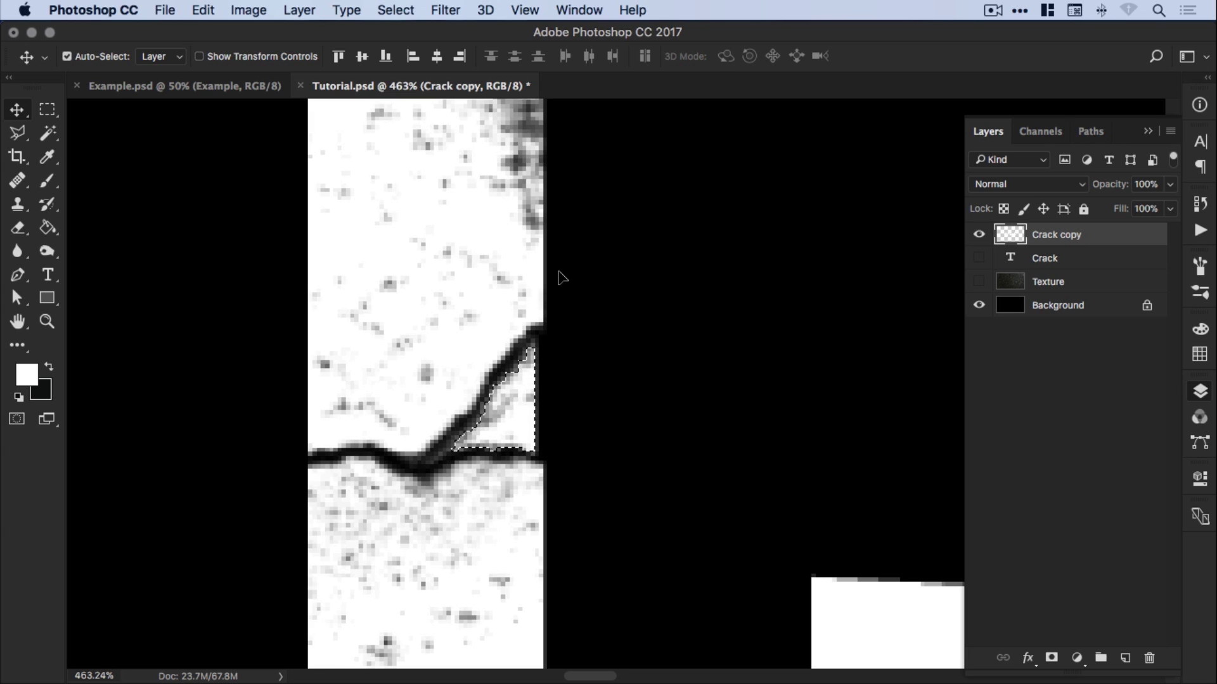
key(super+minus)
key(super+minus)
key(super+minus)
key(super+minus)
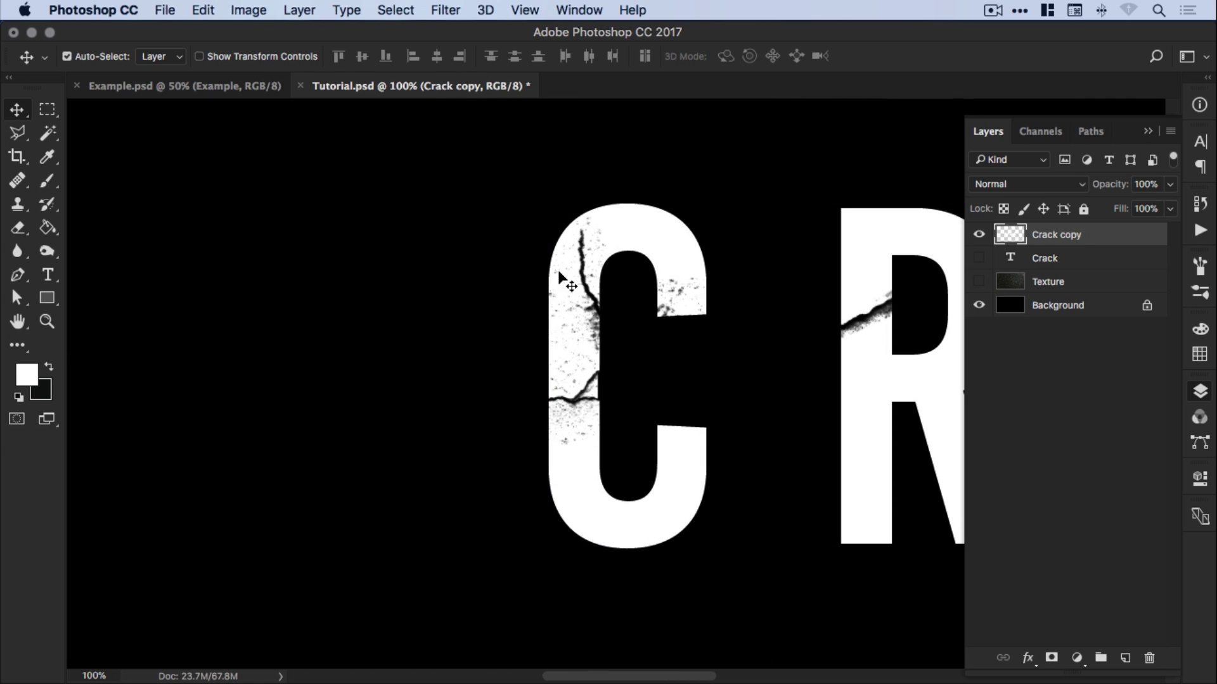
Zoom in closely on the crack across the lower part of the C
drag(679, 348, 573, 407)
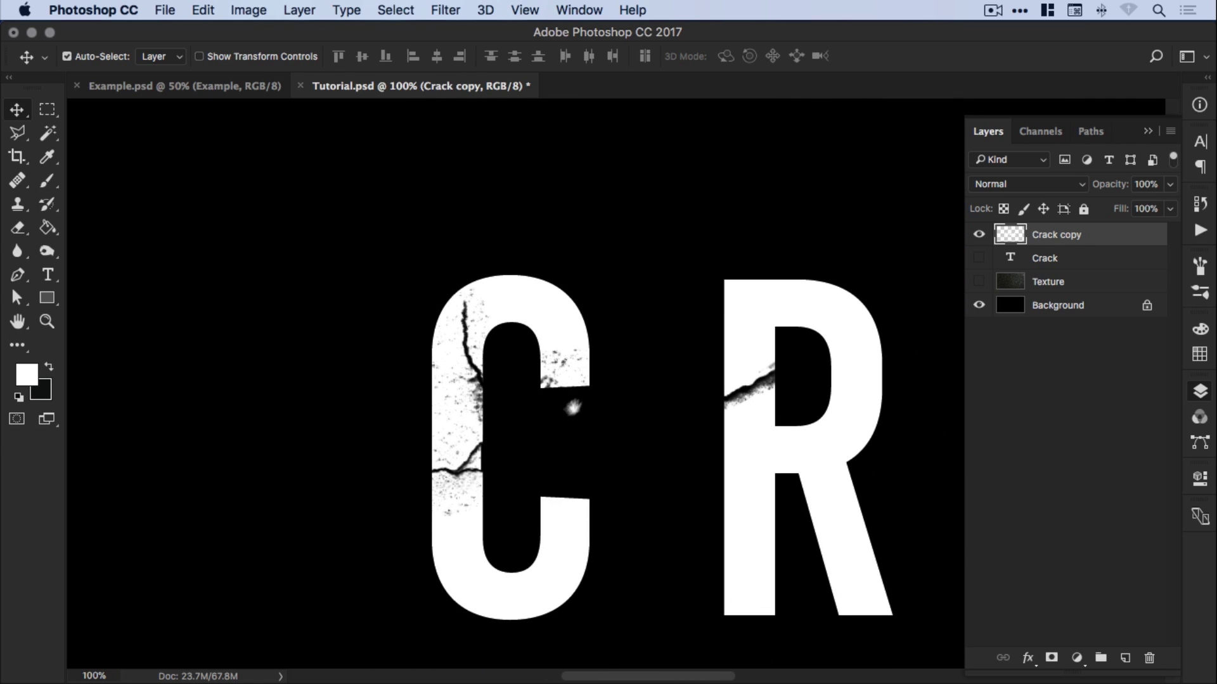
key(z)
click(483, 471)
click(483, 472)
click(488, 473)
drag(493, 469, 496, 283)
Trace a Polygonal Lasso outline along the crack and around the C's bottom, closing it
click(17, 132)
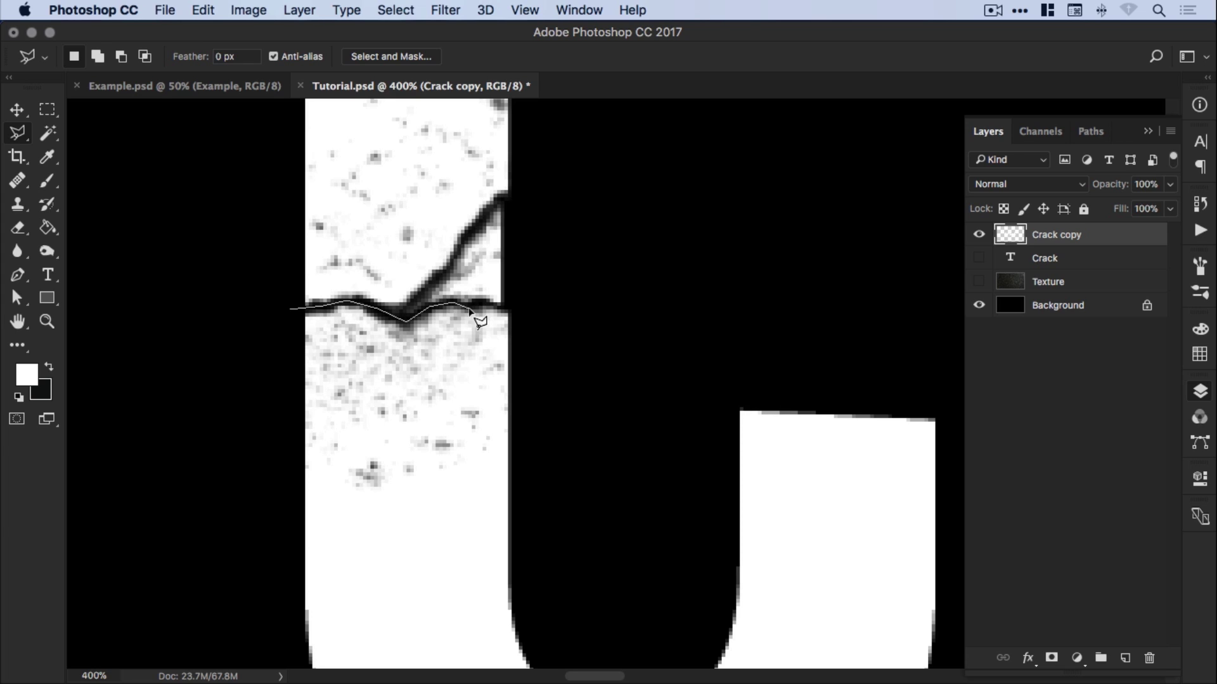
scroll(608, 335, down, 6)
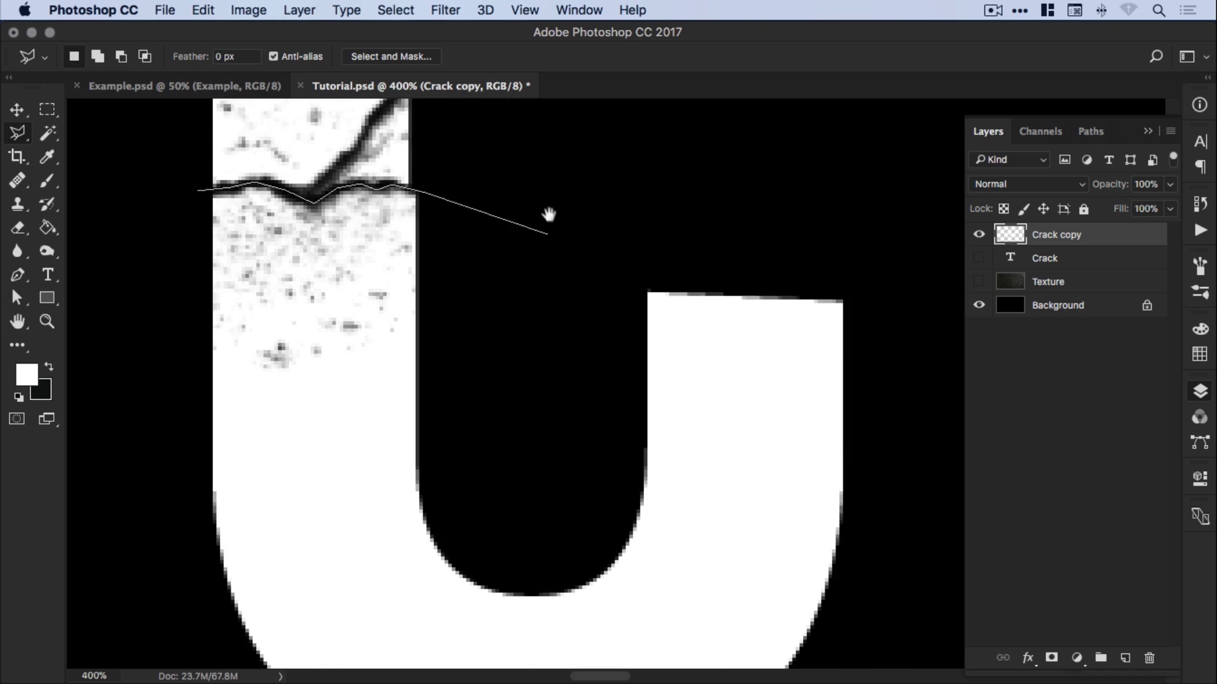
click(867, 227)
scroll(839, 347, down, 2)
click(806, 555)
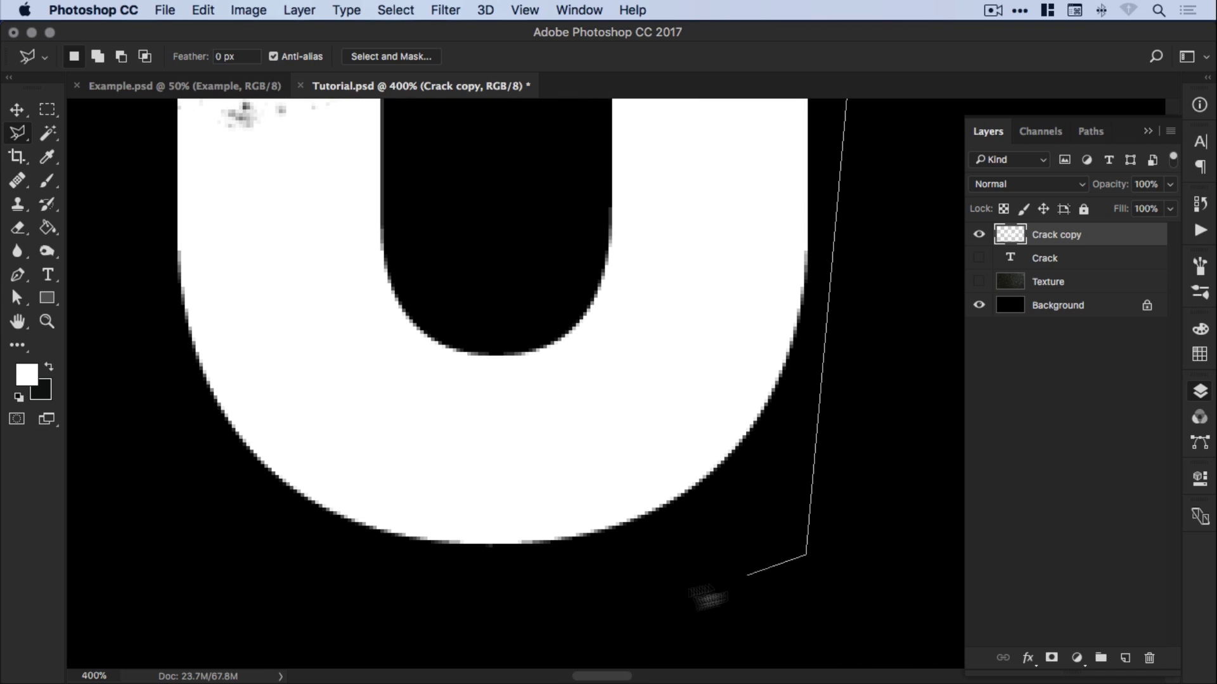
click(323, 594)
click(147, 416)
drag(140, 305, 212, 515)
click(188, 294)
click(236, 160)
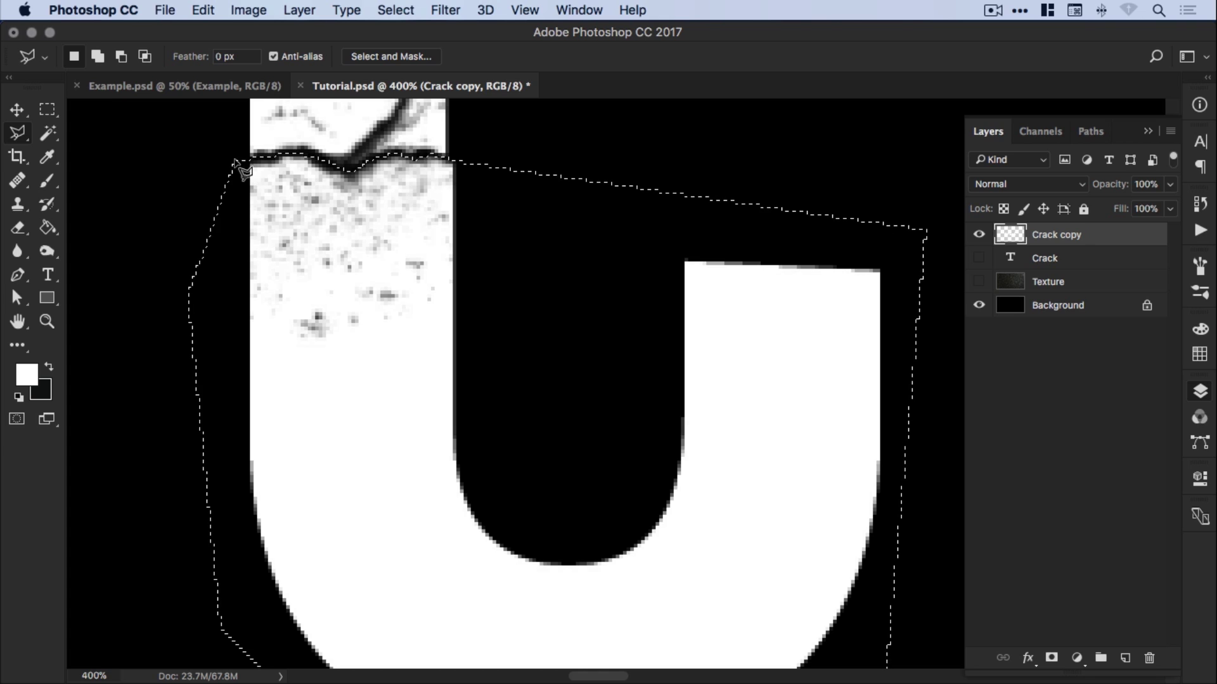
key(super+minus)
key(super+minus)
mouse_move(568, 280)
mouse_down()
mouse_move(524, 307)
mouse_move(442, 310)
mouse_up()
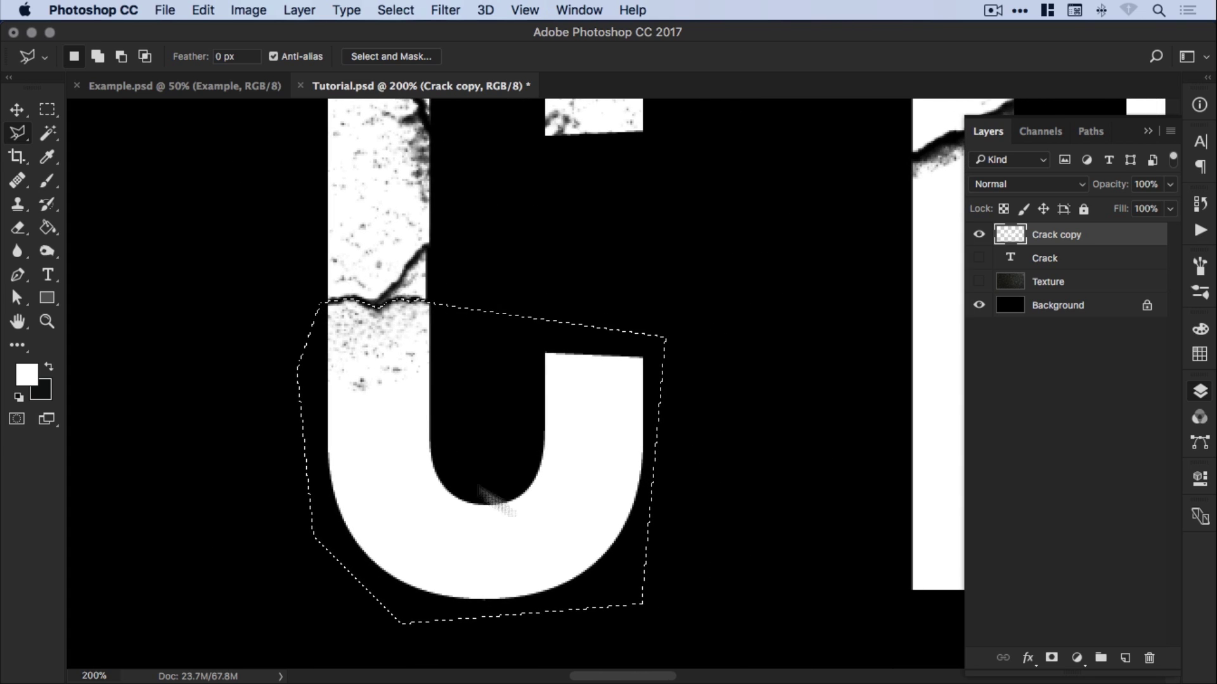
click(18, 111)
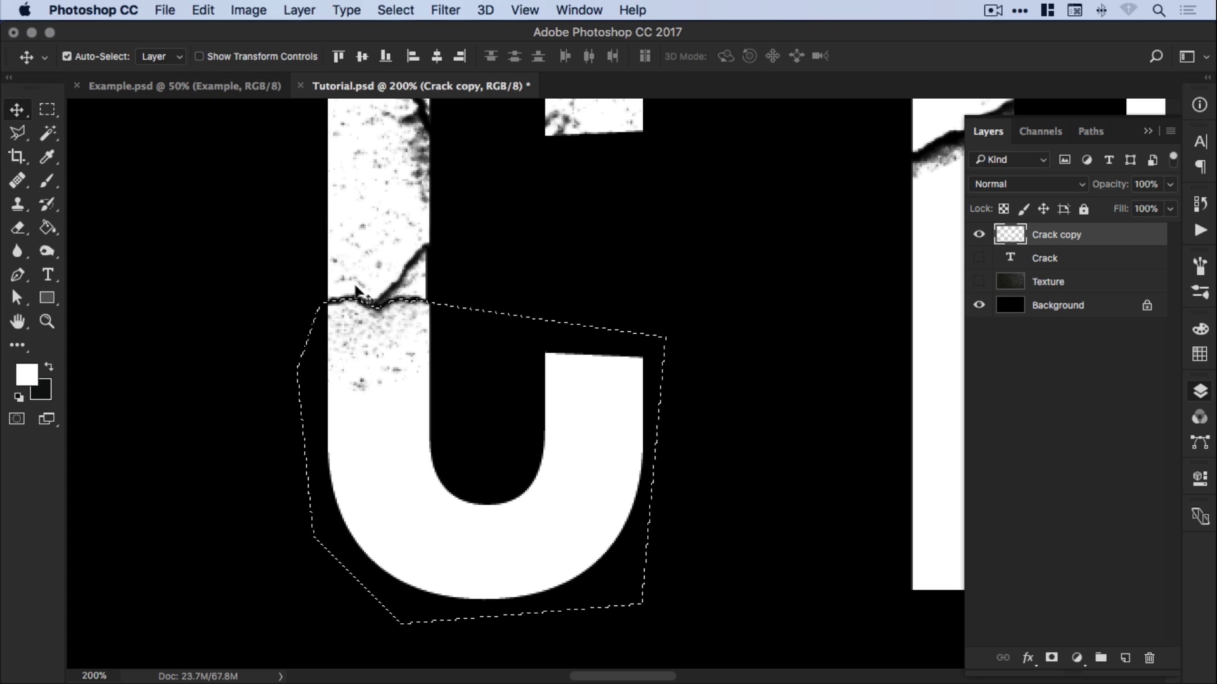
Free Transform the lower C piece to -1.35°, nudge it up and left, apply and deselect
click(203, 10)
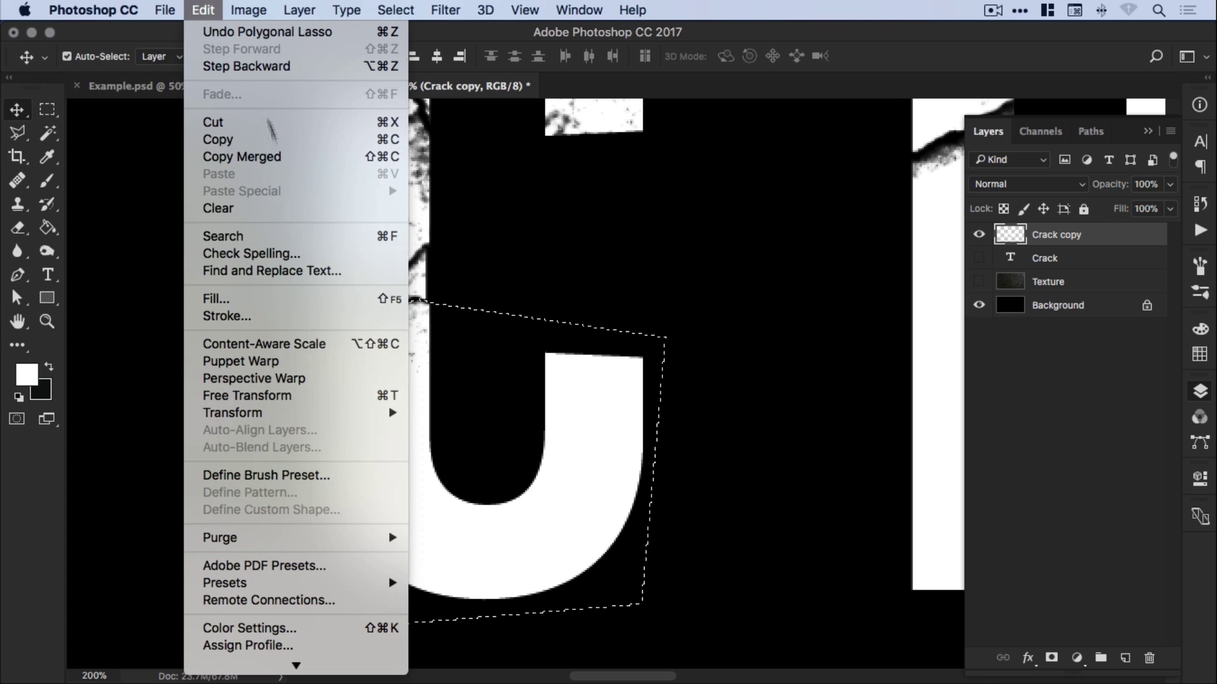
click(329, 401)
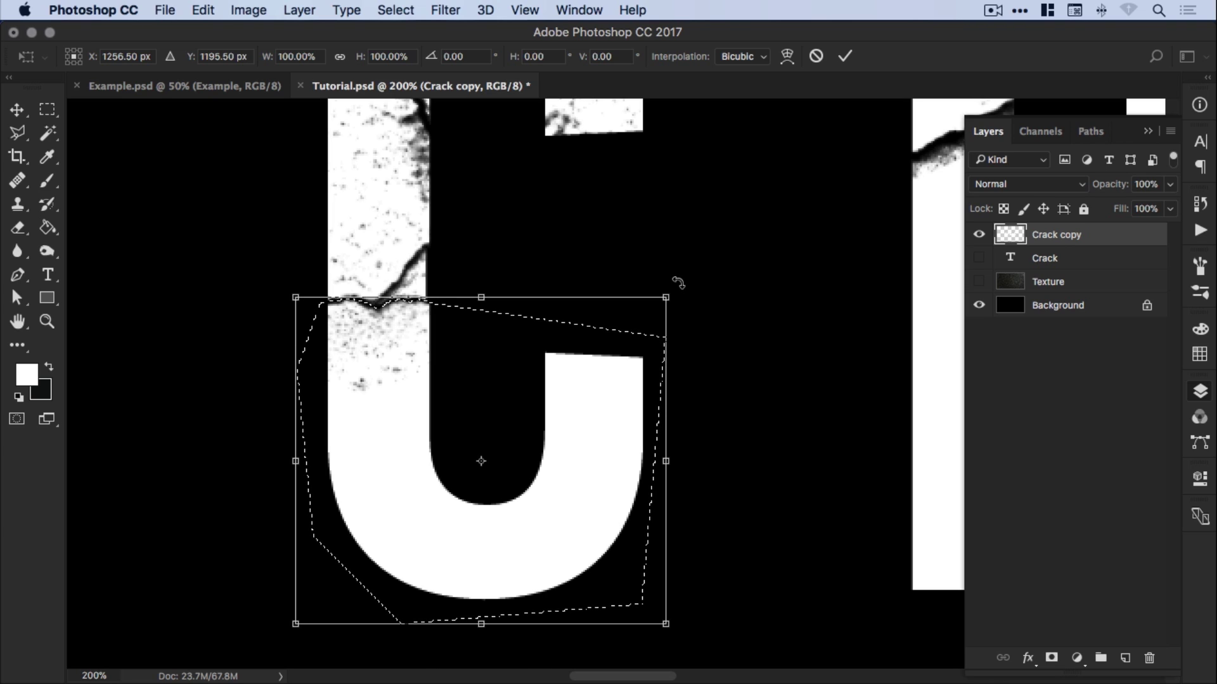
drag(675, 283, 673, 281)
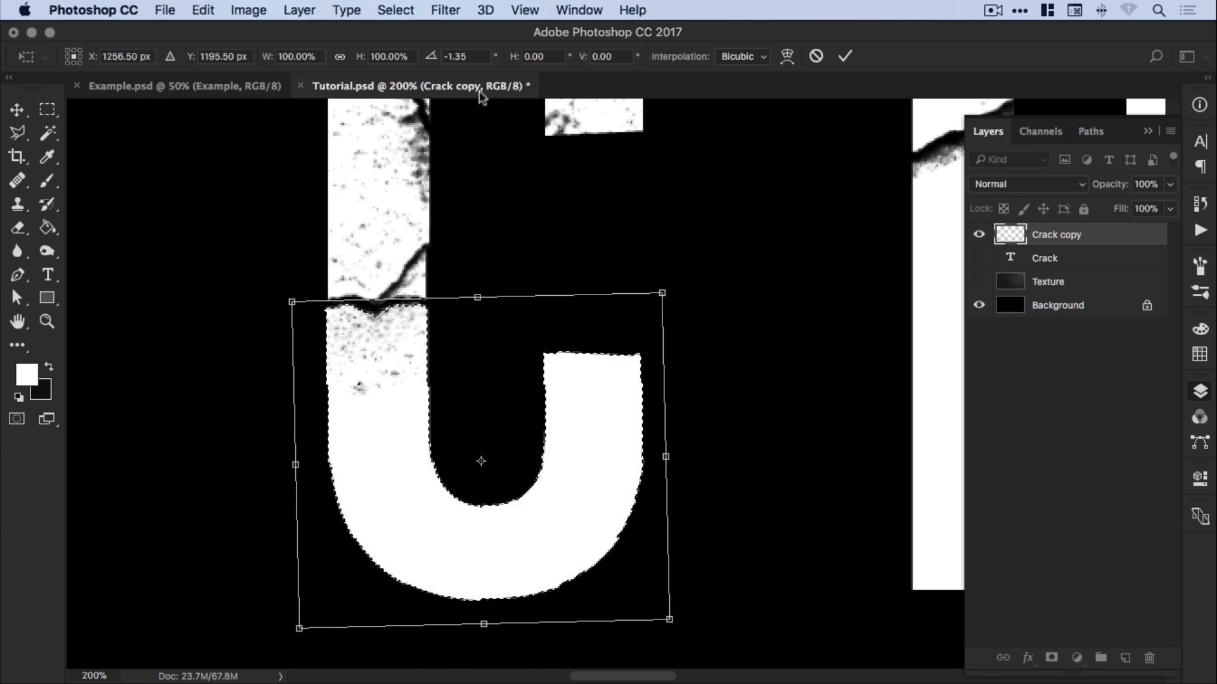
key(Up)
key(Up)
key(Up)
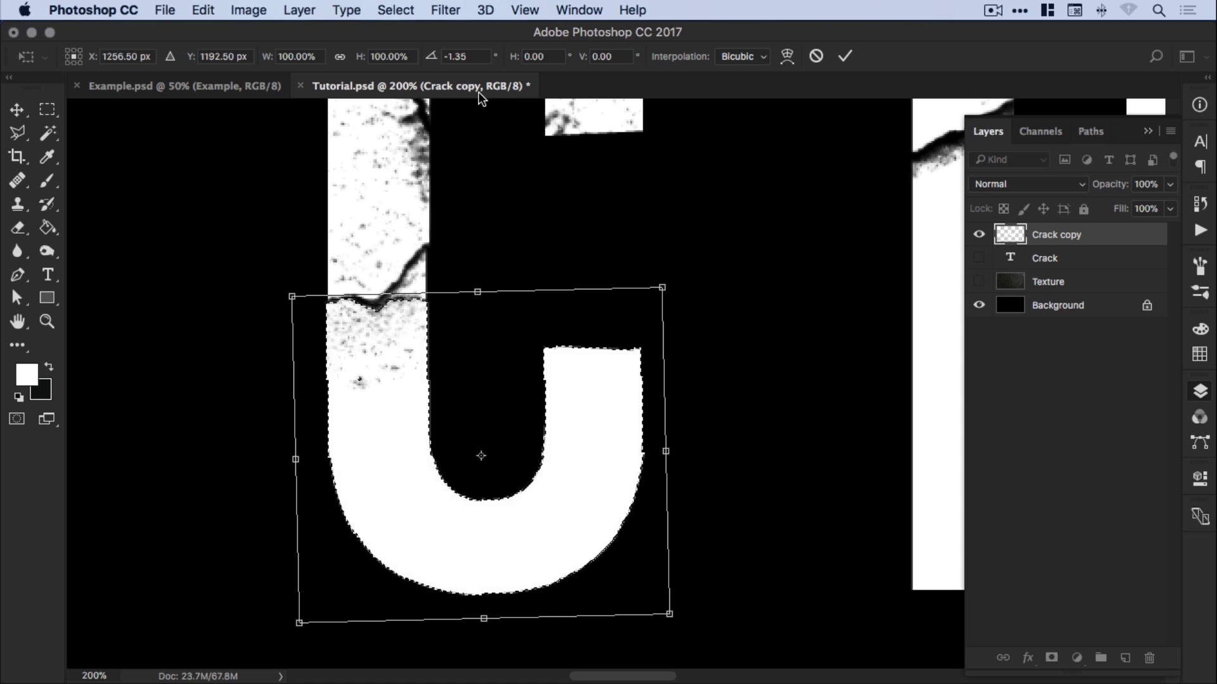
key(Left)
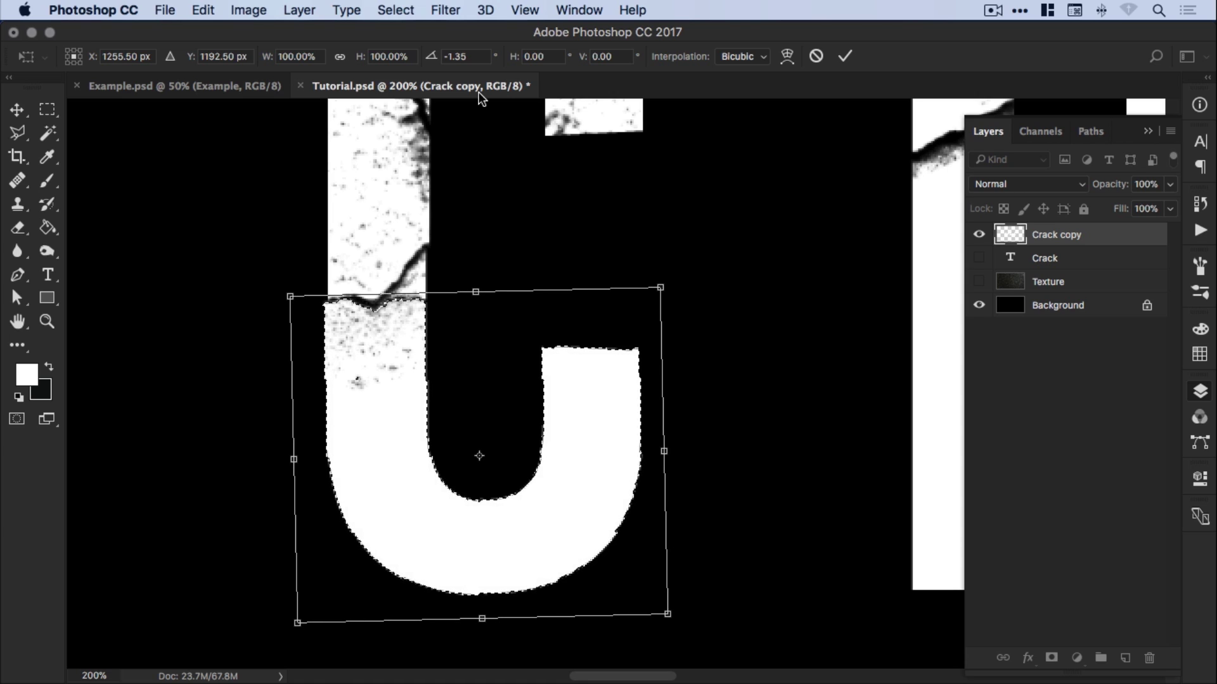
key(Return)
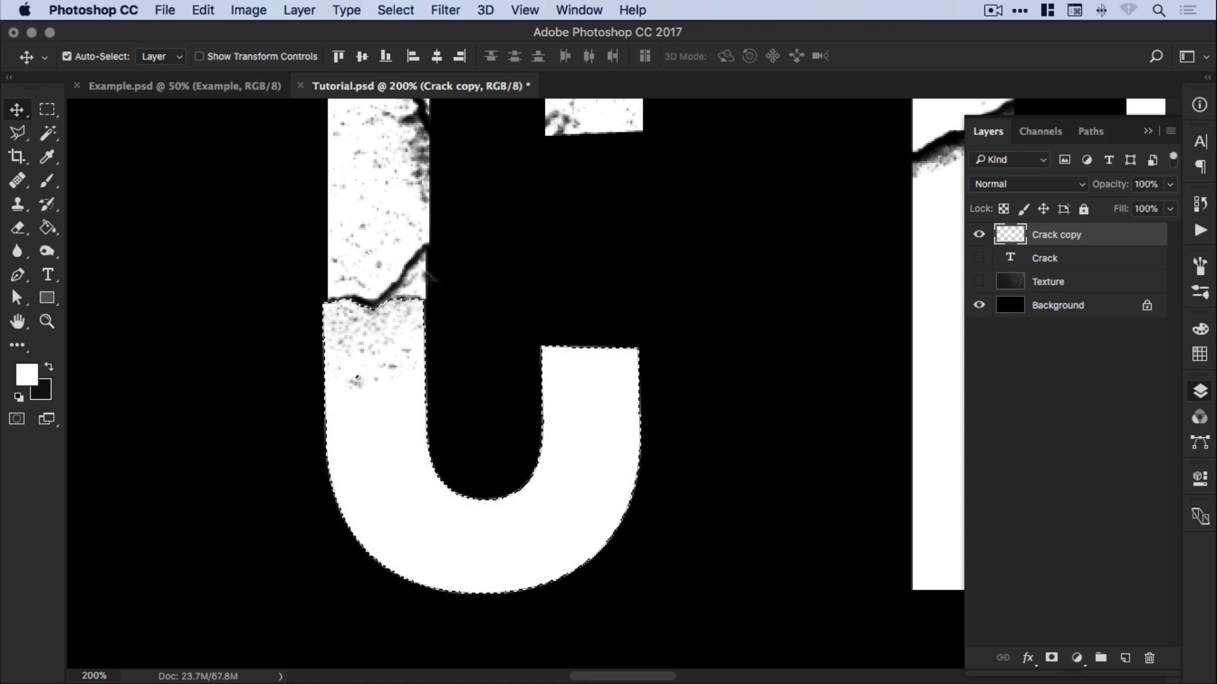
click(394, 10)
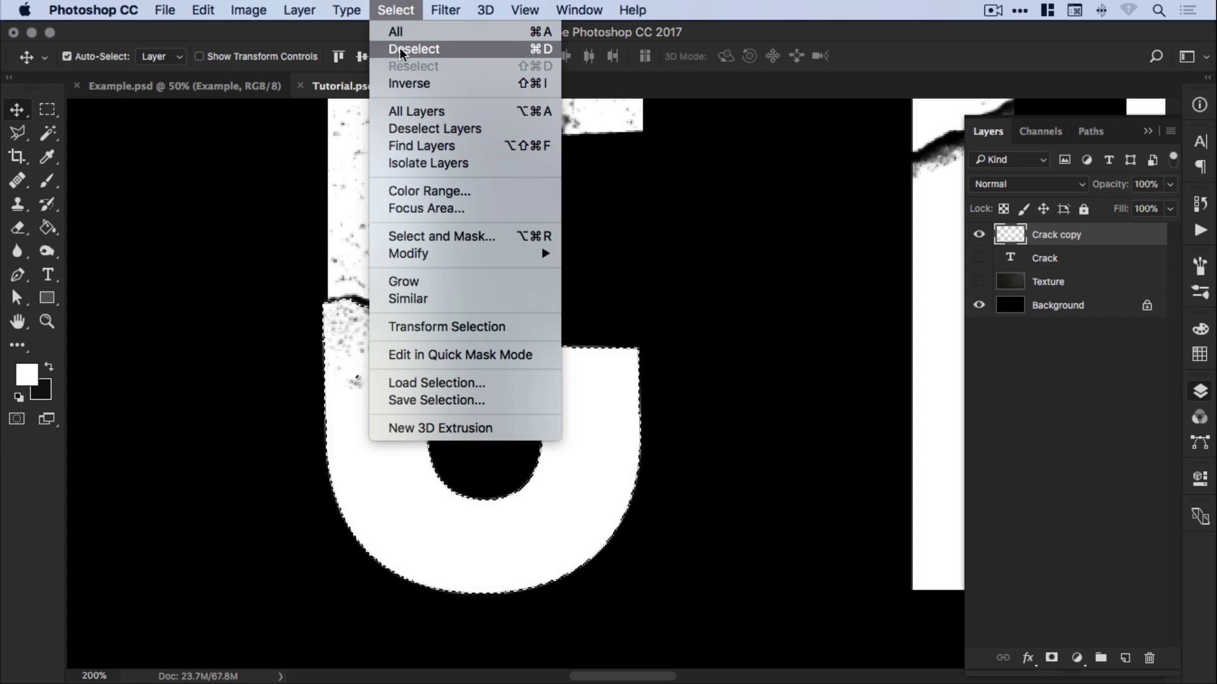
click(399, 50)
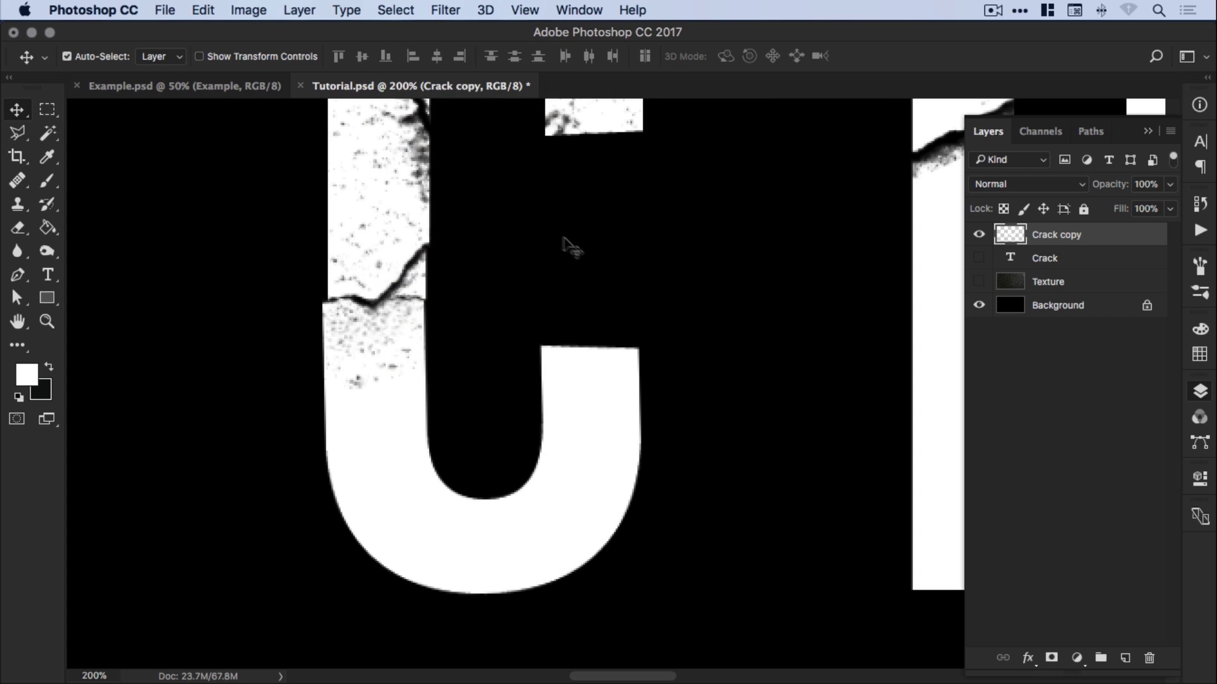
Zoom in on the C to review the offset lower piece
key(super+minus)
scroll(652, 294, right, 2)
key(z)
click(526, 352)
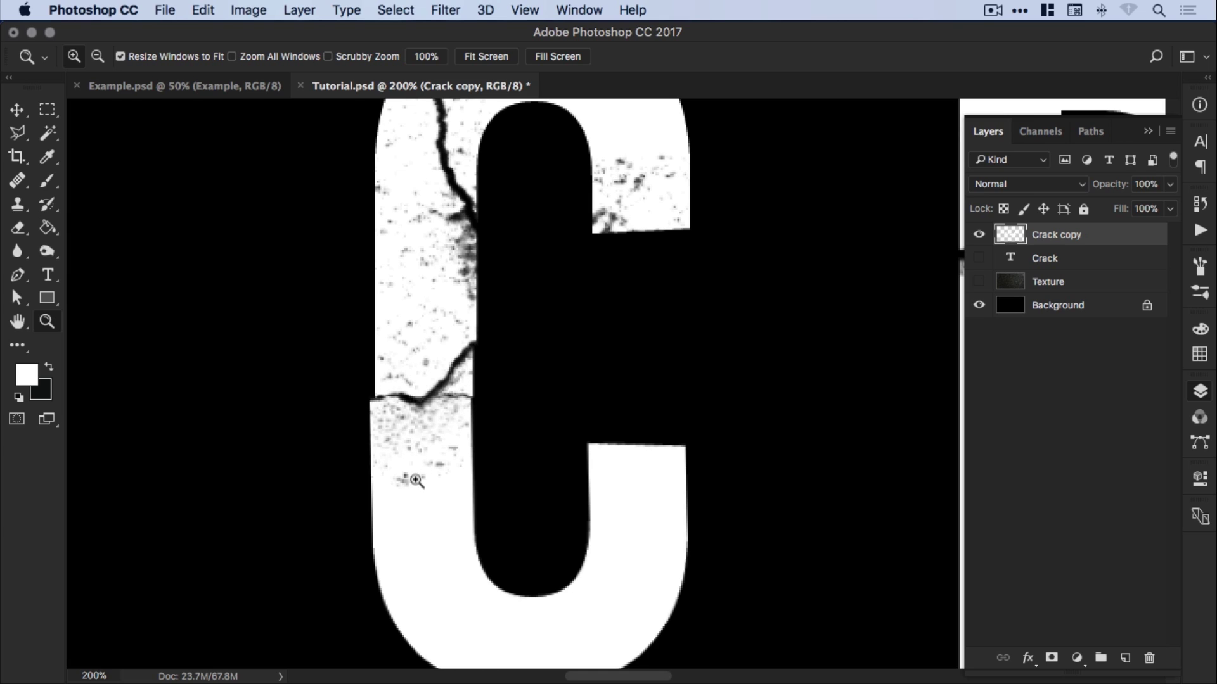
key(super+minus)
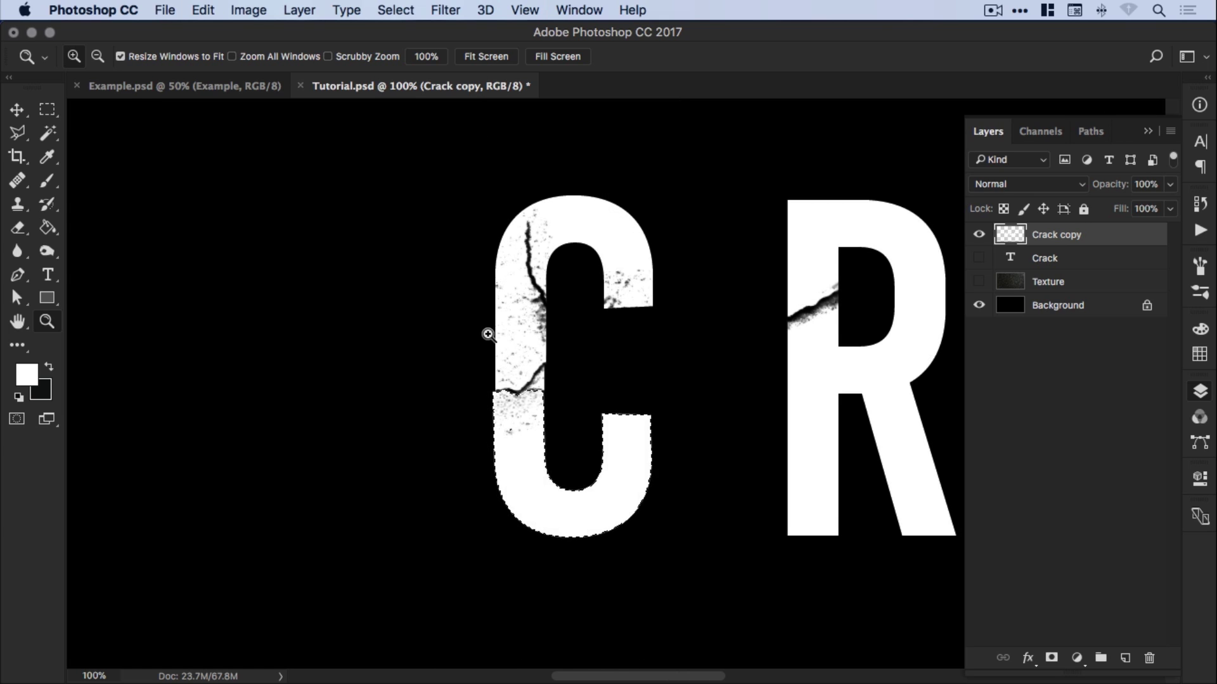
Deselect the lower C with the Move tool active, and pan out across the word
click(203, 9)
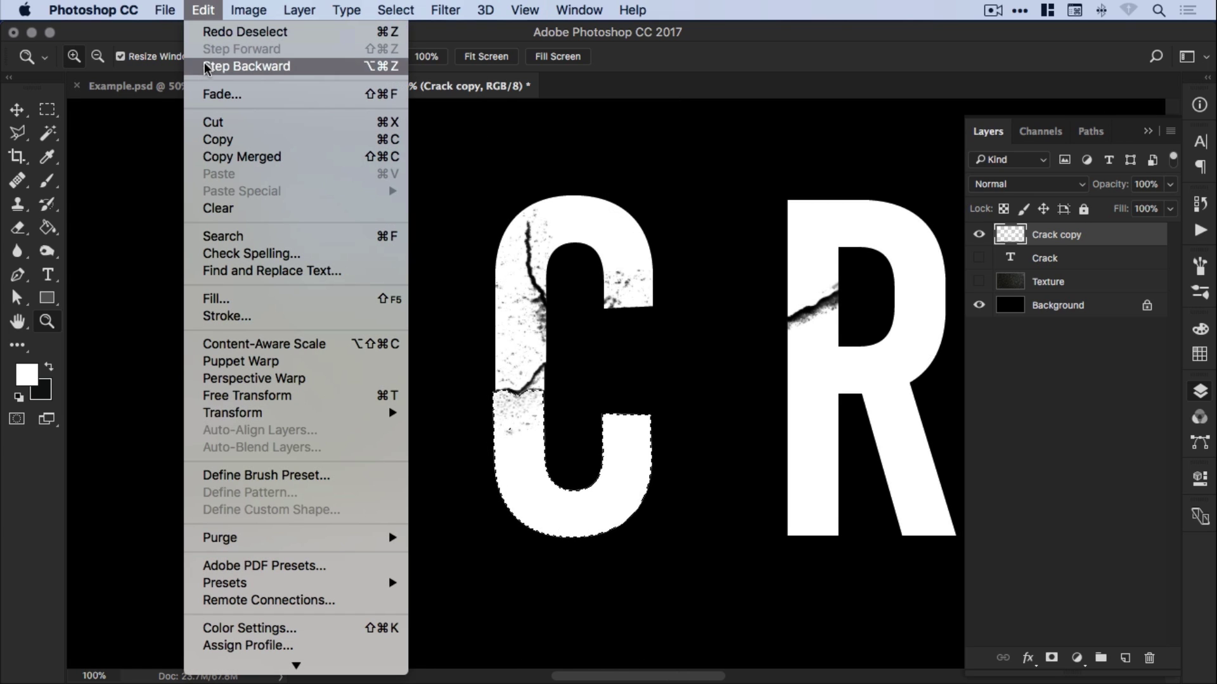
click(202, 9)
key(v)
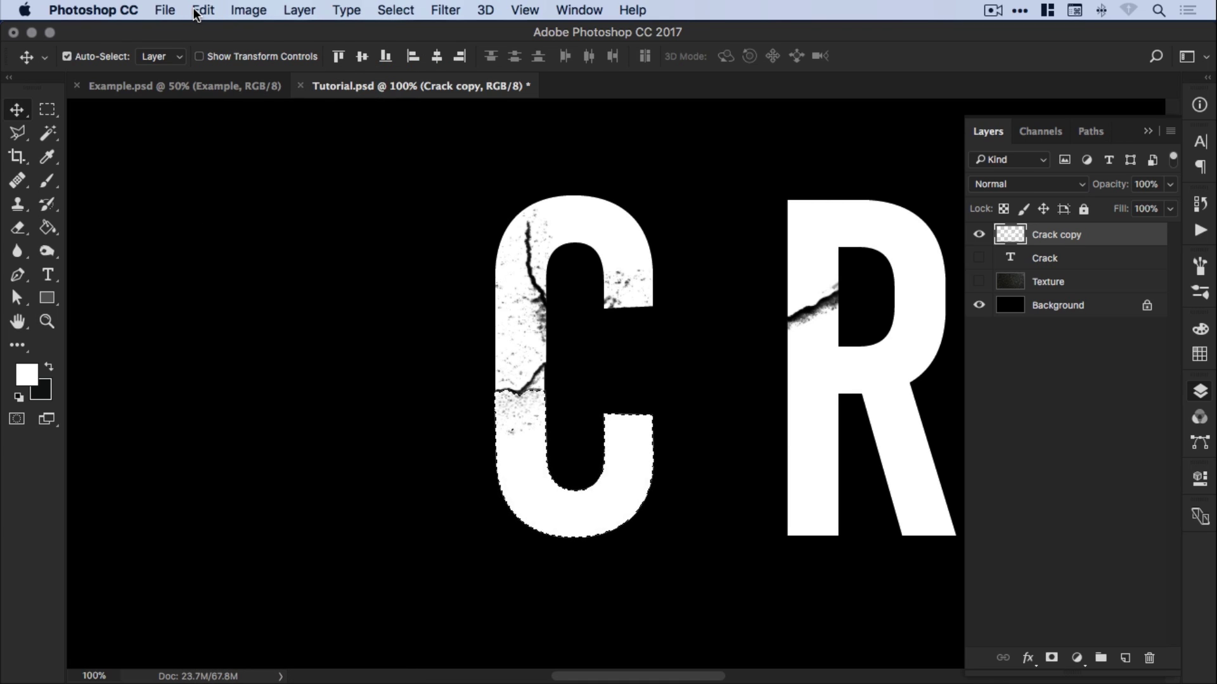
key(super+d)
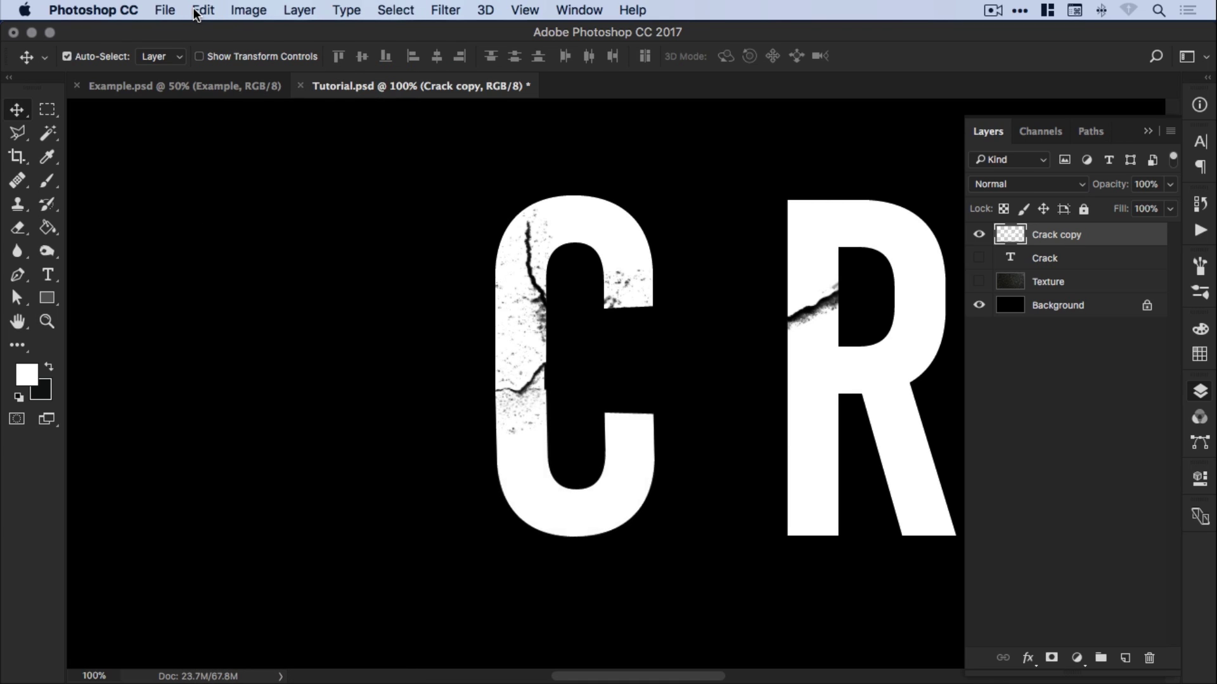
key(super+z)
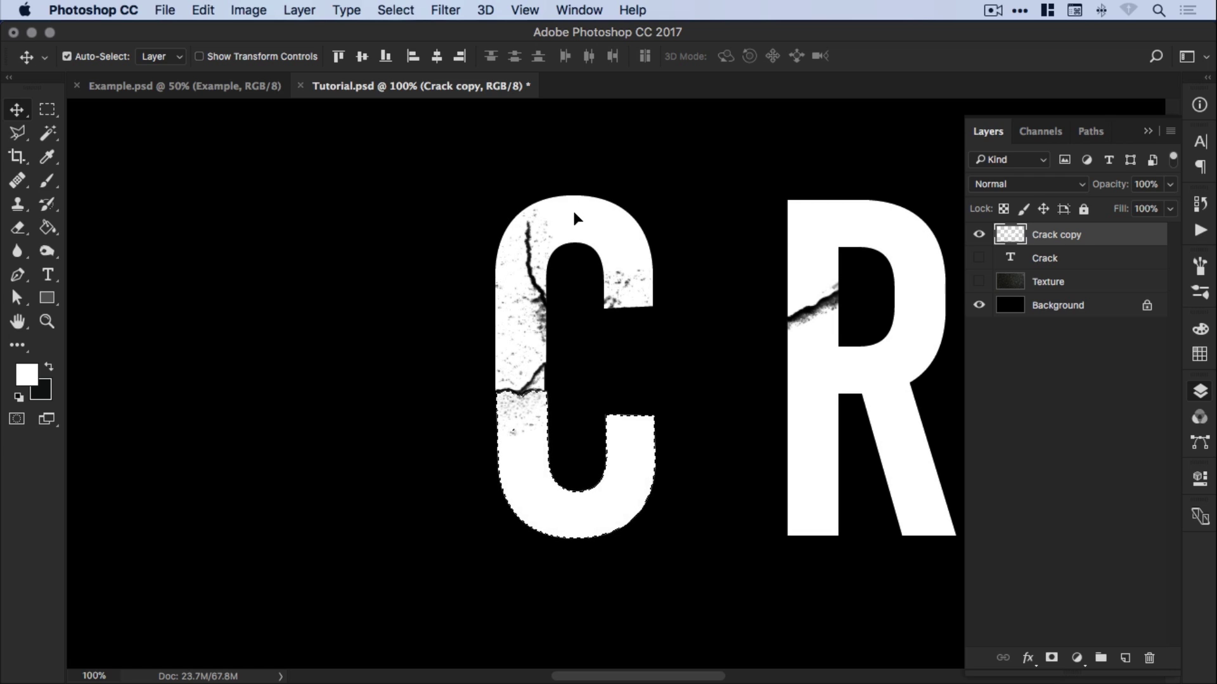
key(super+d)
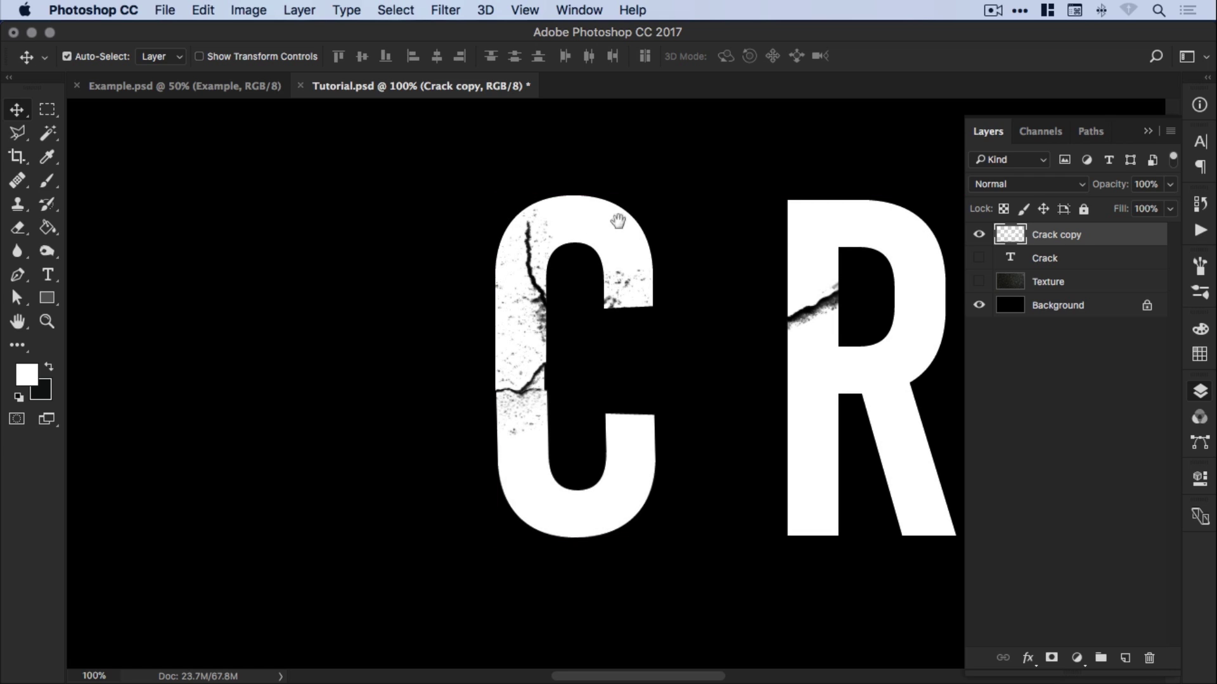
drag(602, 238, 547, 252)
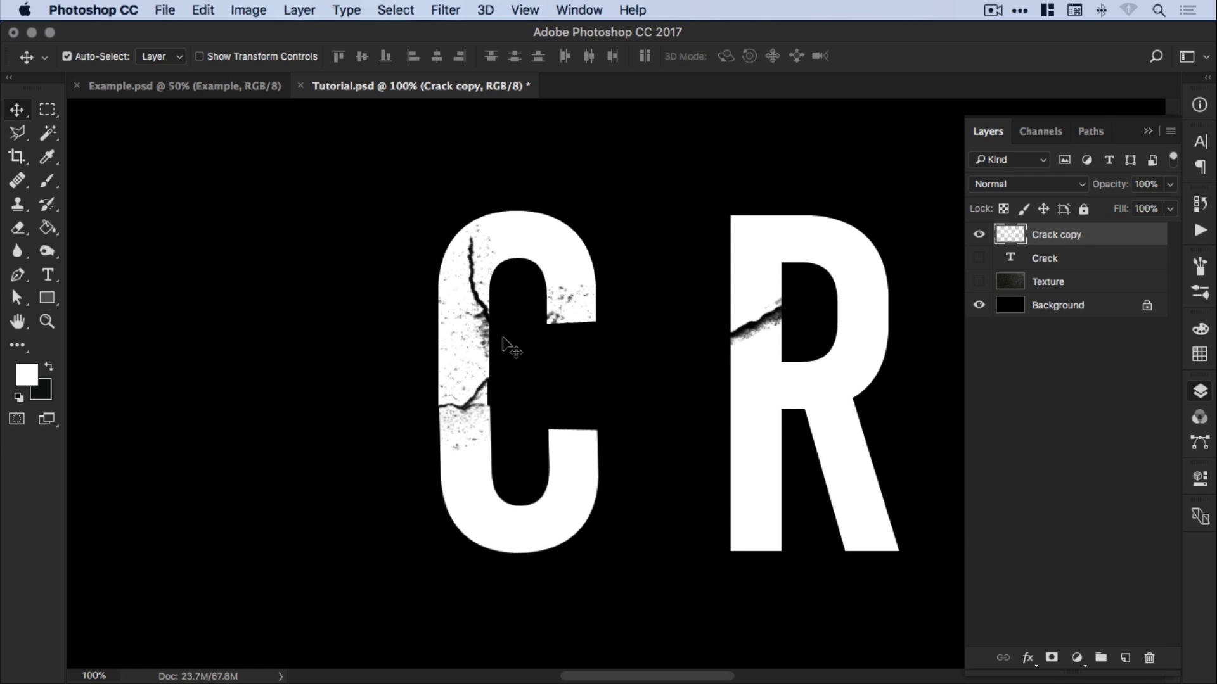
scroll(709, 326, right, 3)
key(super+minus)
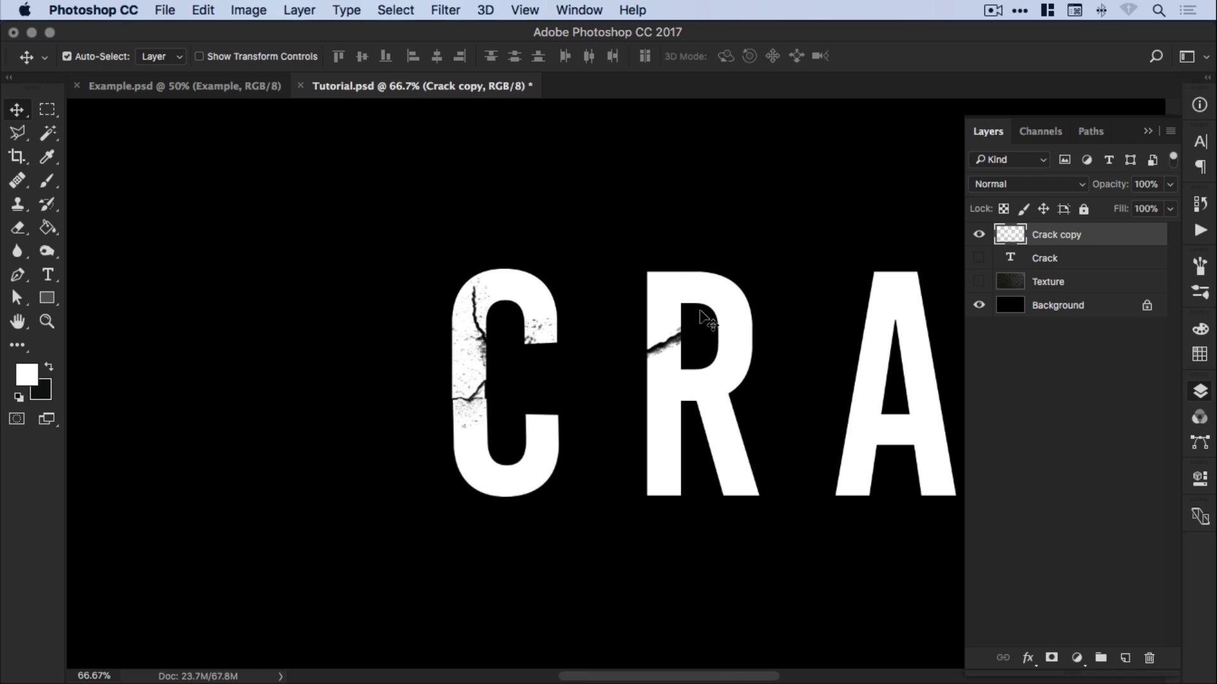
scroll(515, 380, right, 3)
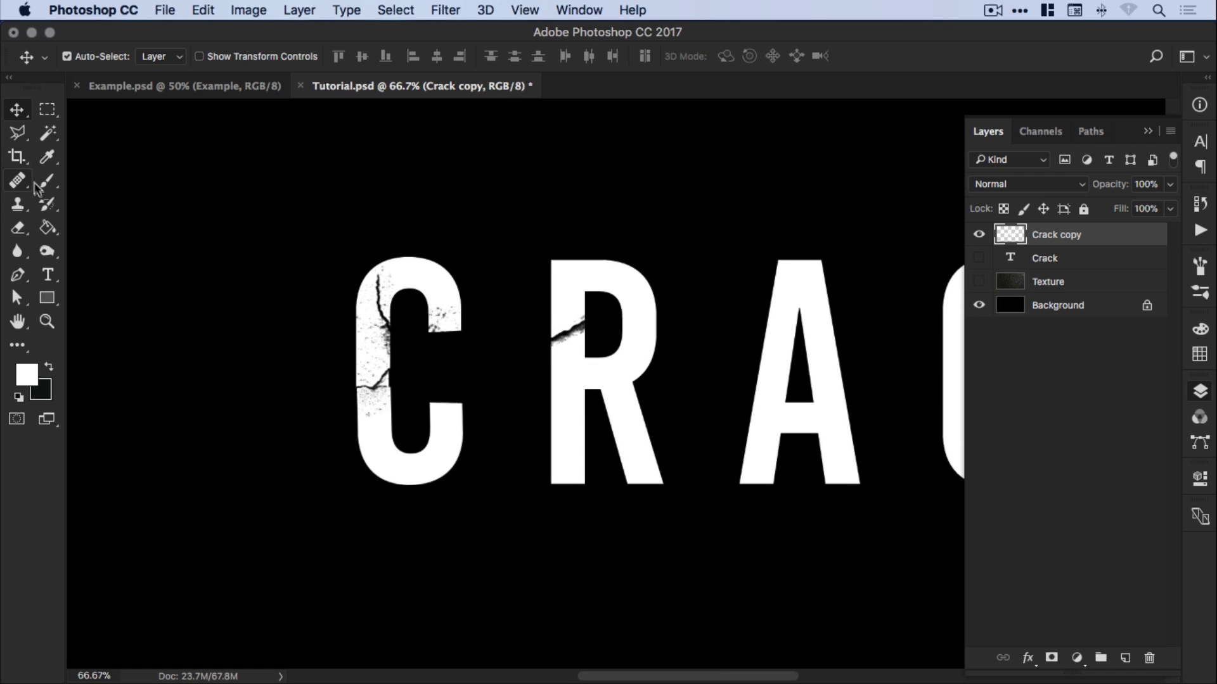
Erase cracks into the R's leg and second C's top with a large crack brush at 300
click(17, 227)
click(93, 59)
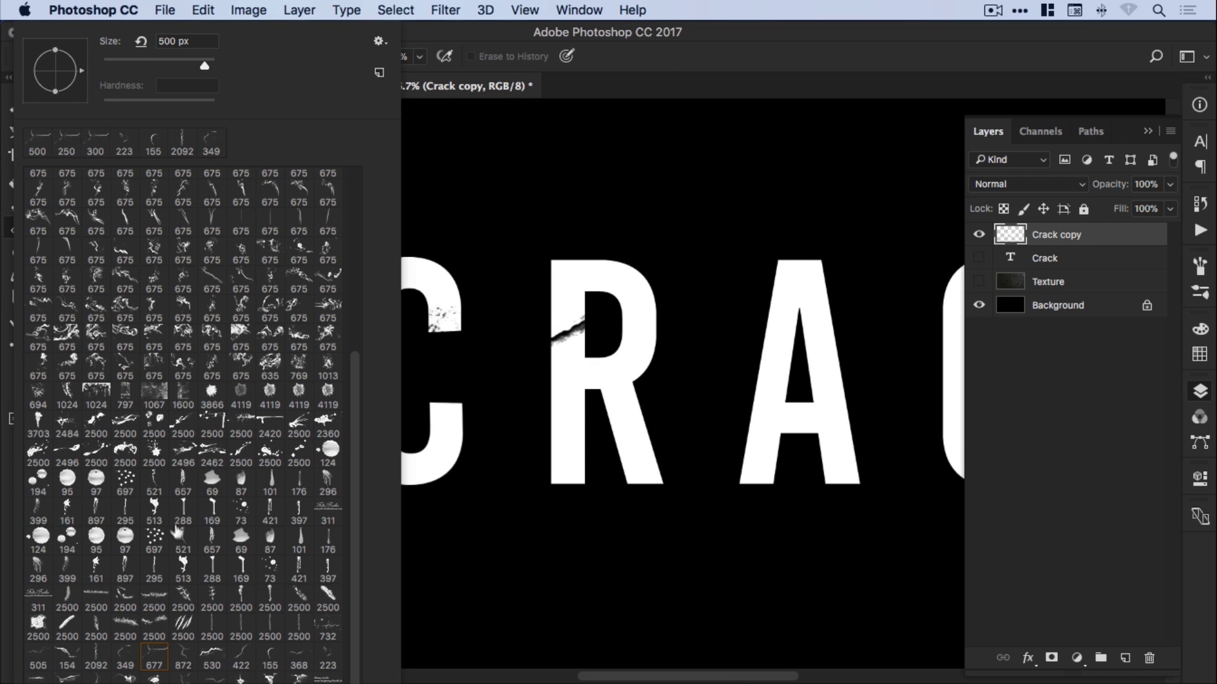
click(96, 656)
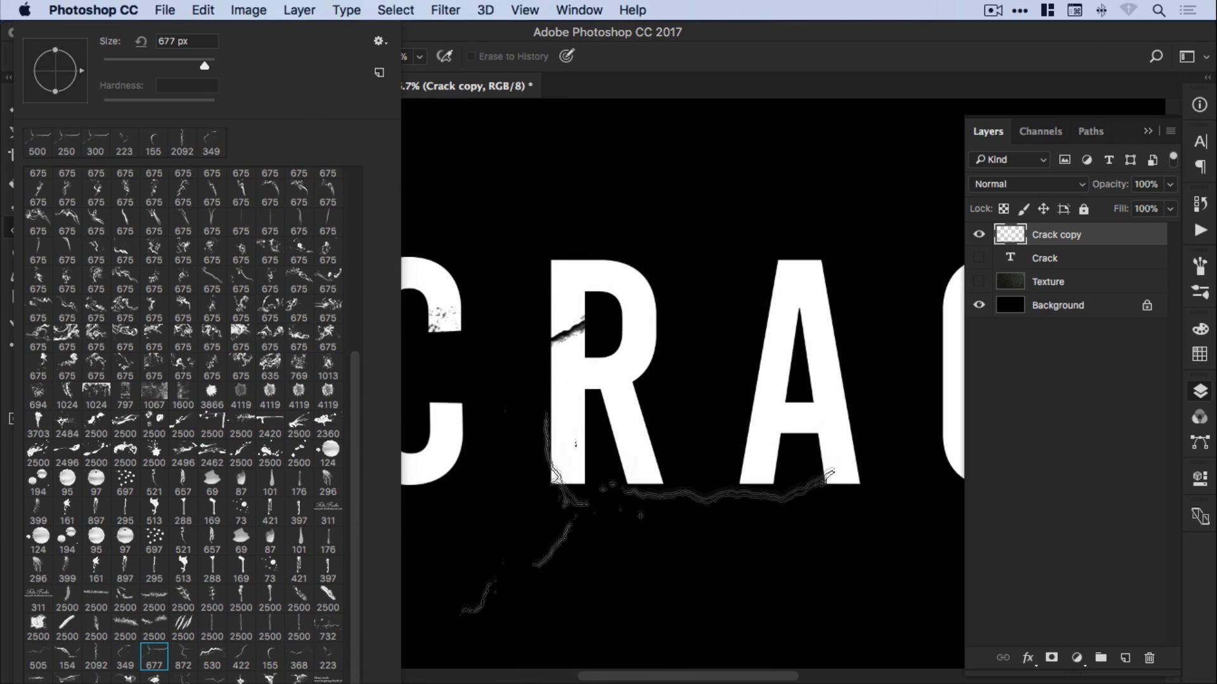
click(691, 396)
key(super+z)
key(bracketleft)
key(bracketleft)
key(bracketleft)
key(bracketleft)
click(627, 421)
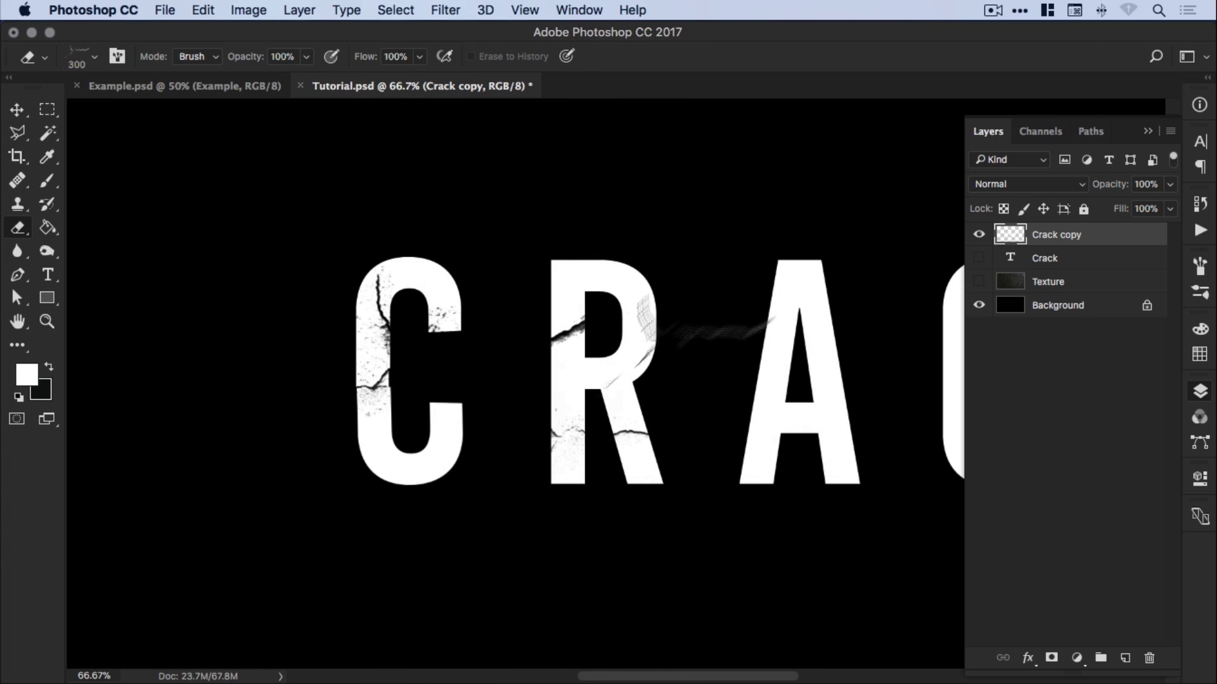
drag(689, 348, 429, 348)
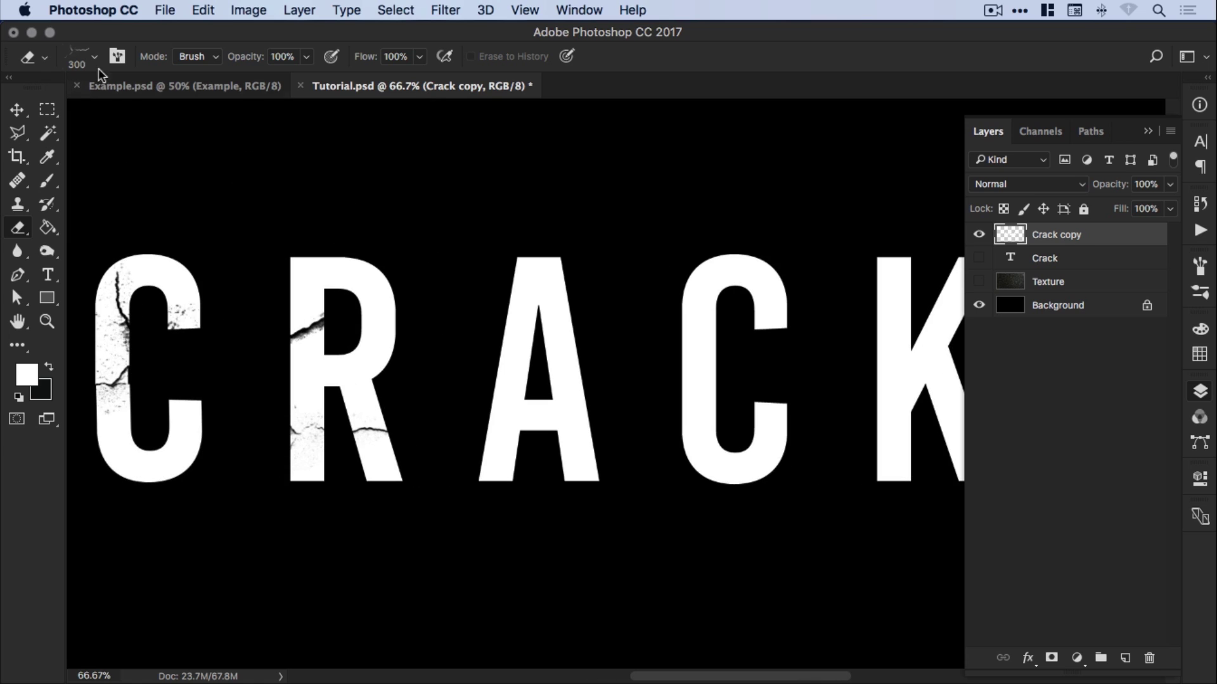
click(753, 290)
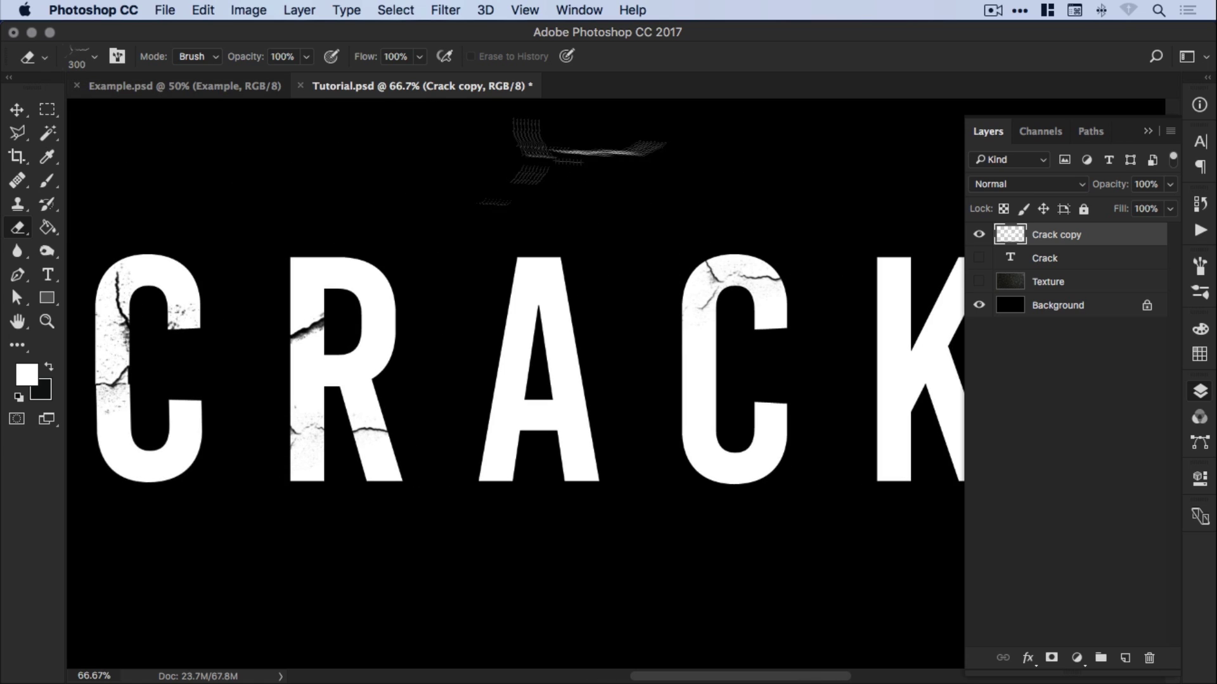
Switch to a smaller crack brush at size 200 to erase a crack into the A
click(97, 59)
click(68, 659)
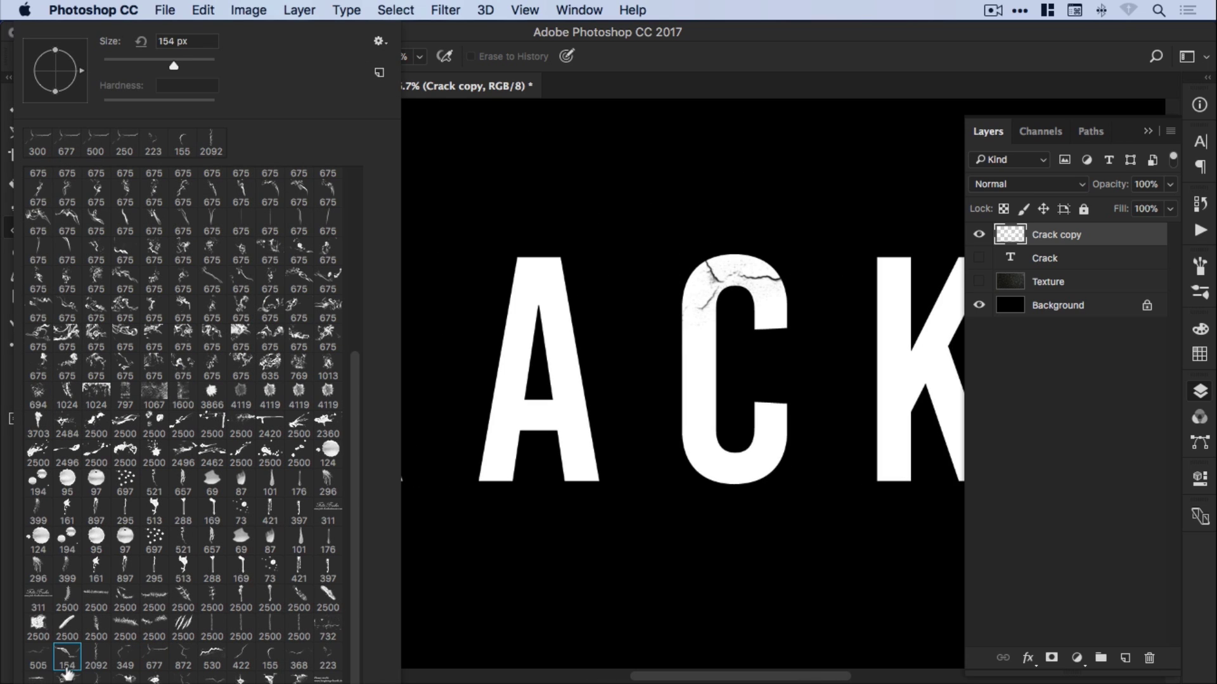
click(609, 228)
key(super+z)
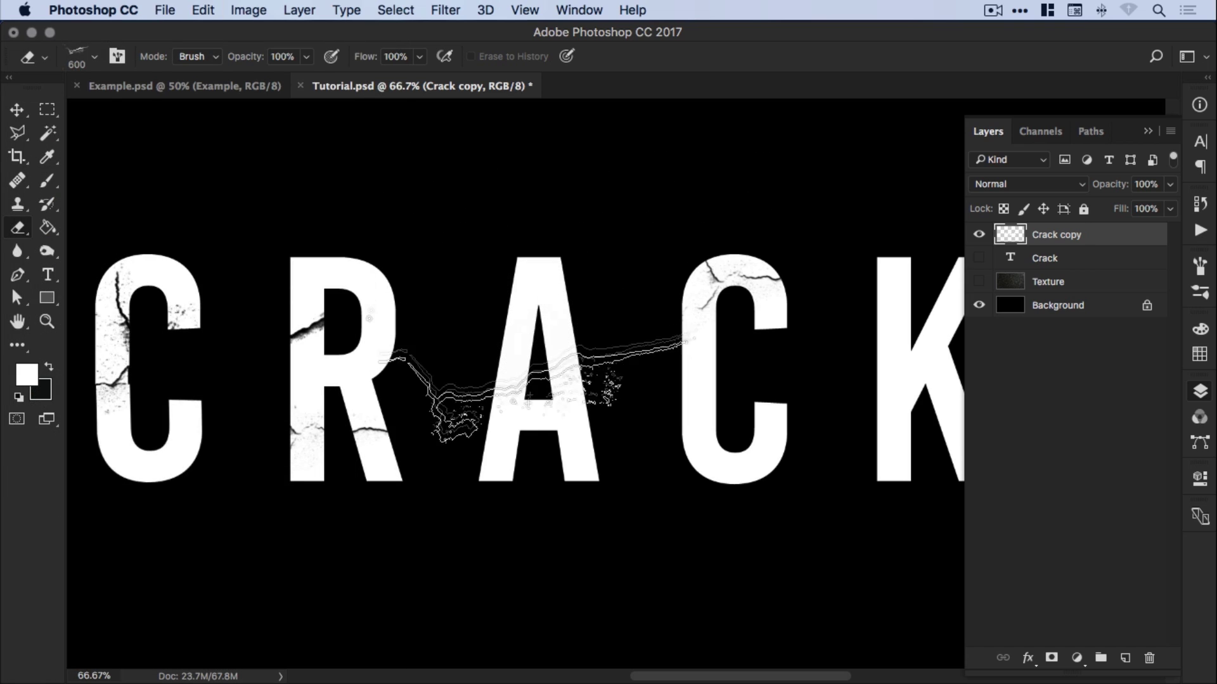
key(bracketleft)
key(bracketleft)
key(bracketleft)
key(bracketleft)
key(bracketleft)
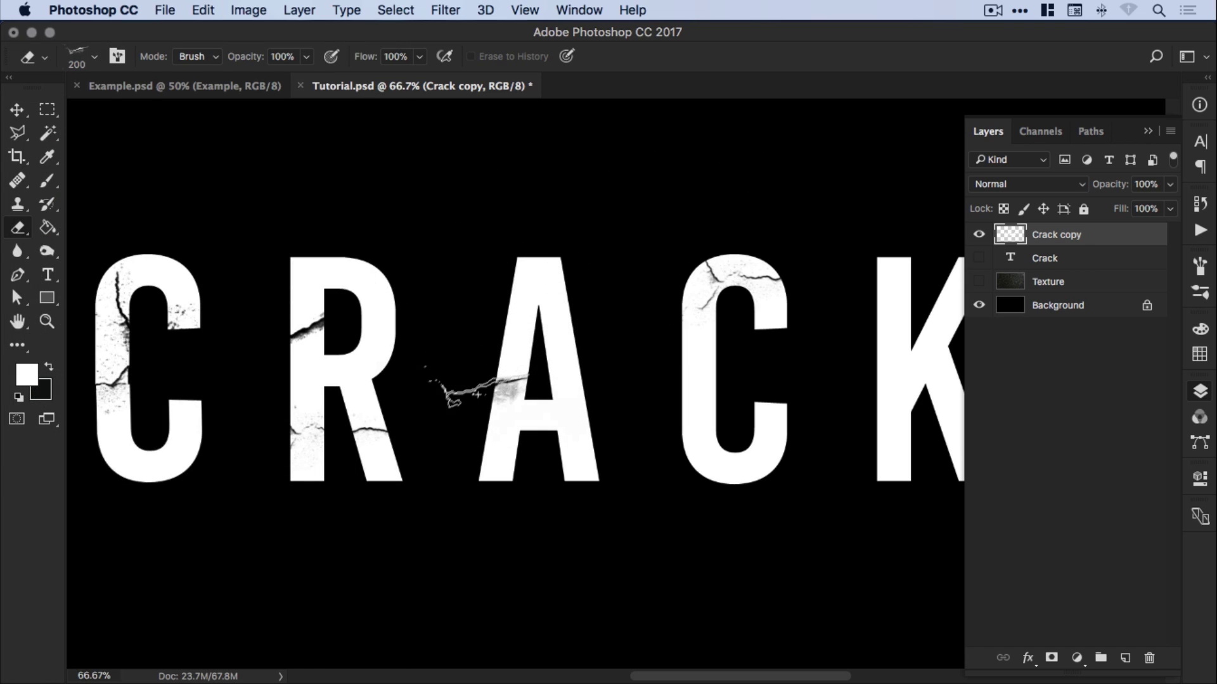
drag(695, 294, 560, 299)
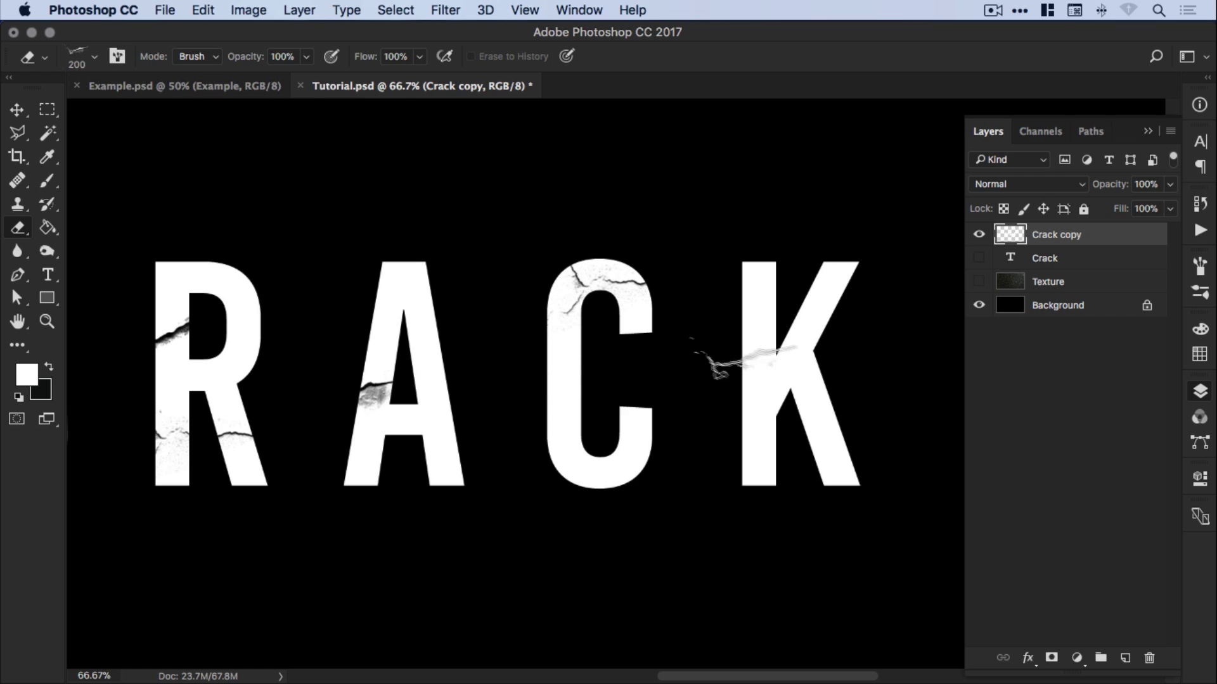
Zoom in on the K and outline its stem above the crack with the Polygonal Lasso
key(z)
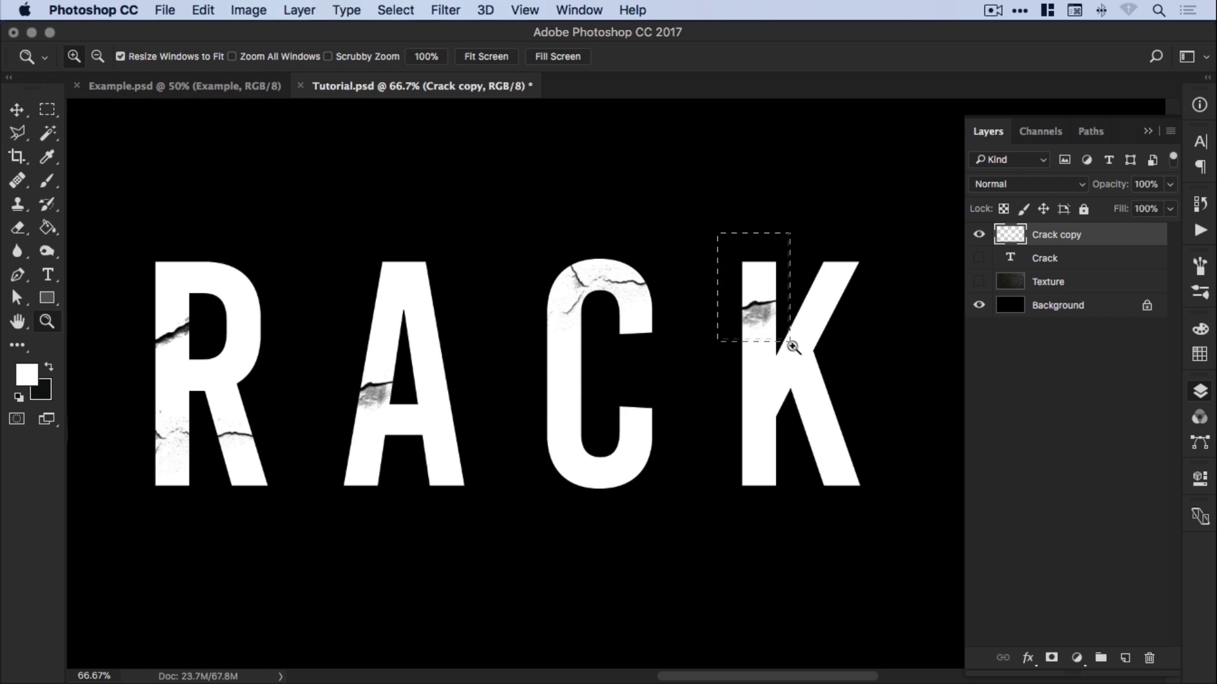
drag(792, 345, 818, 401)
click(17, 132)
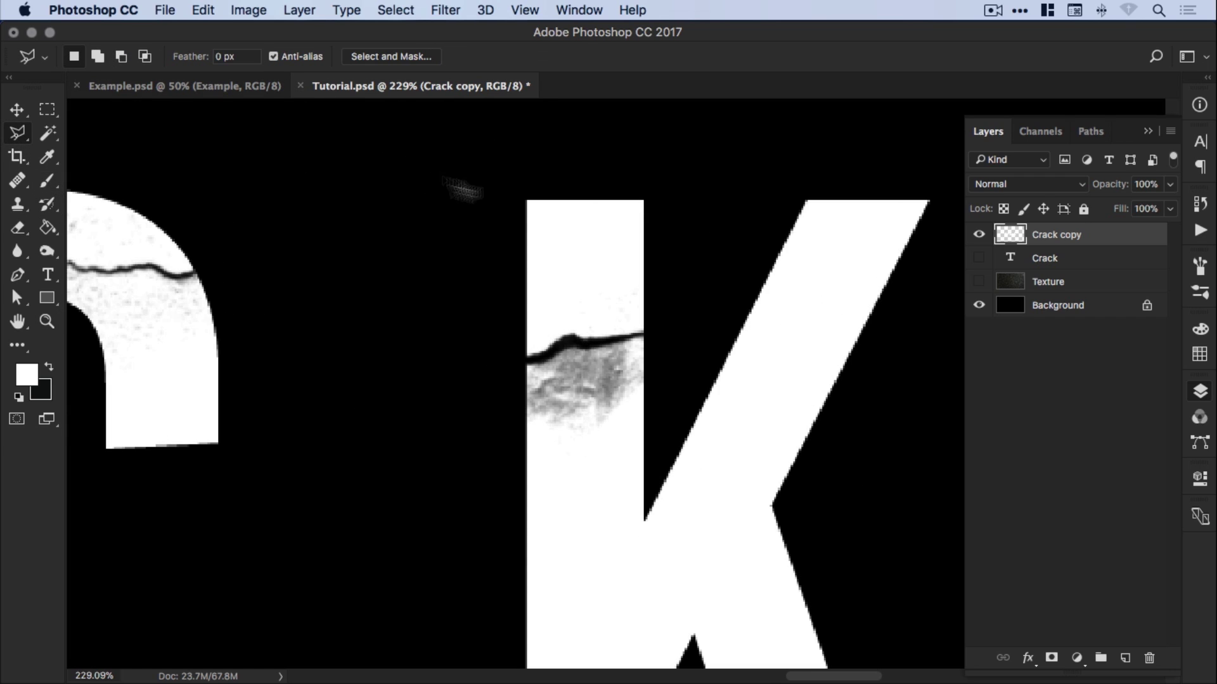
click(508, 178)
click(513, 362)
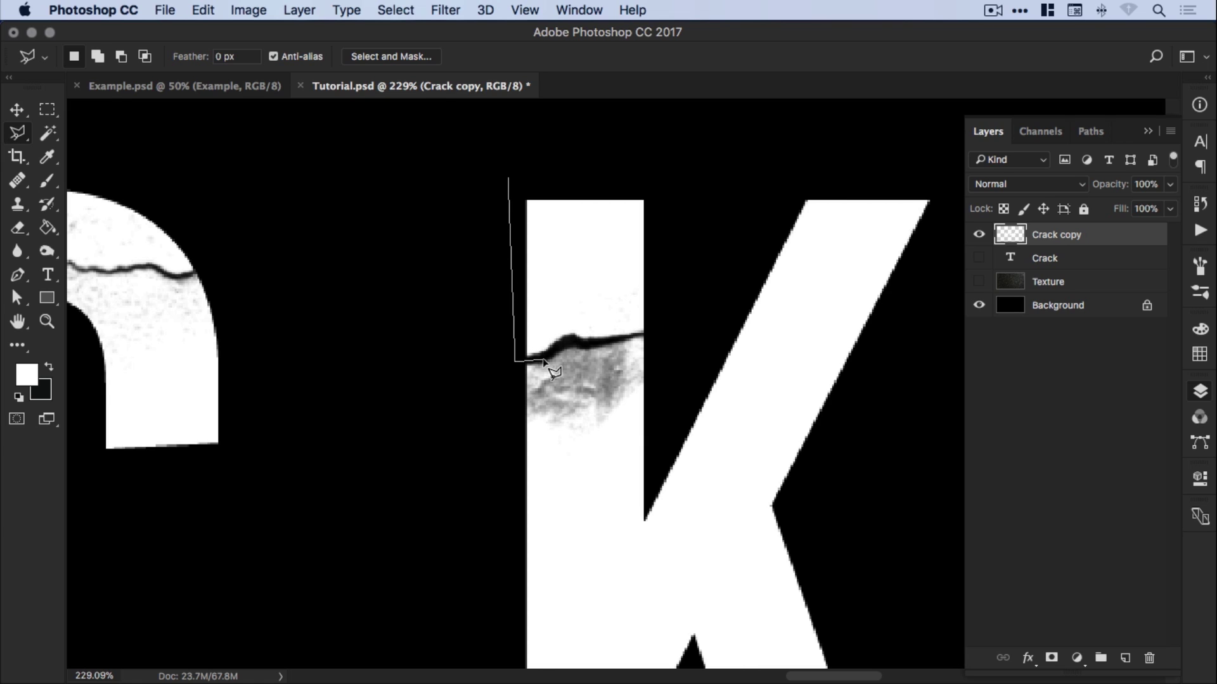
click(669, 329)
click(662, 179)
click(509, 178)
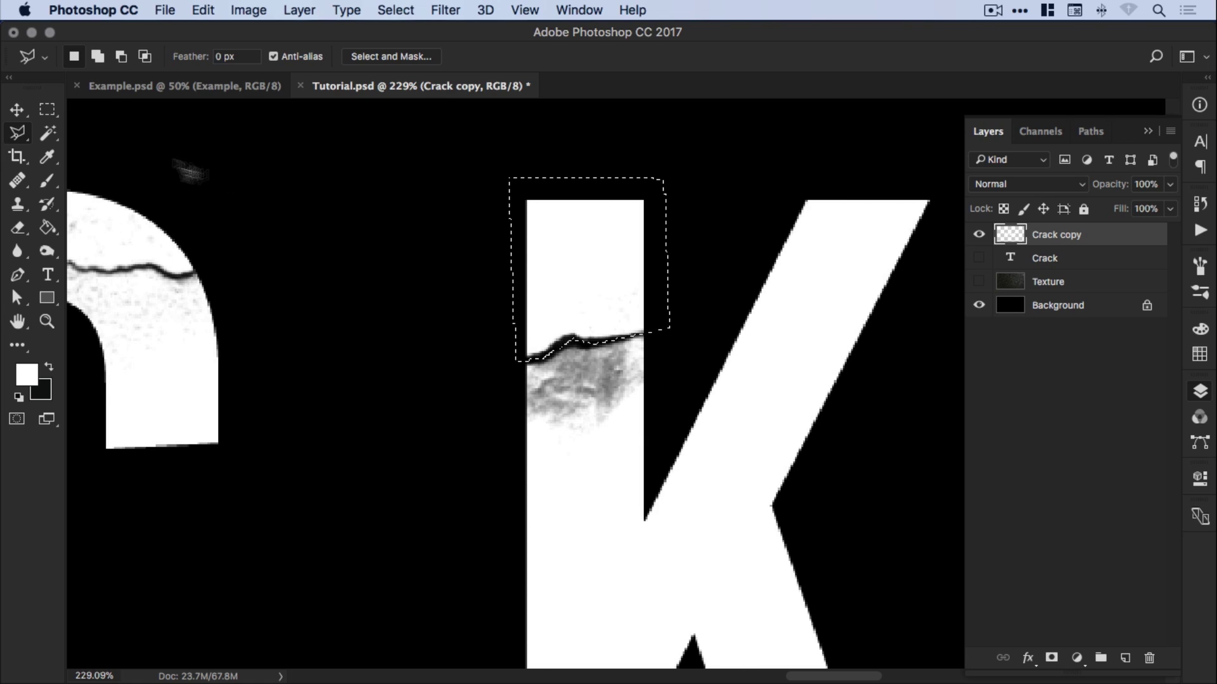
Nudge the selected K piece left and down, deselect, and zoom out to 50%
click(17, 109)
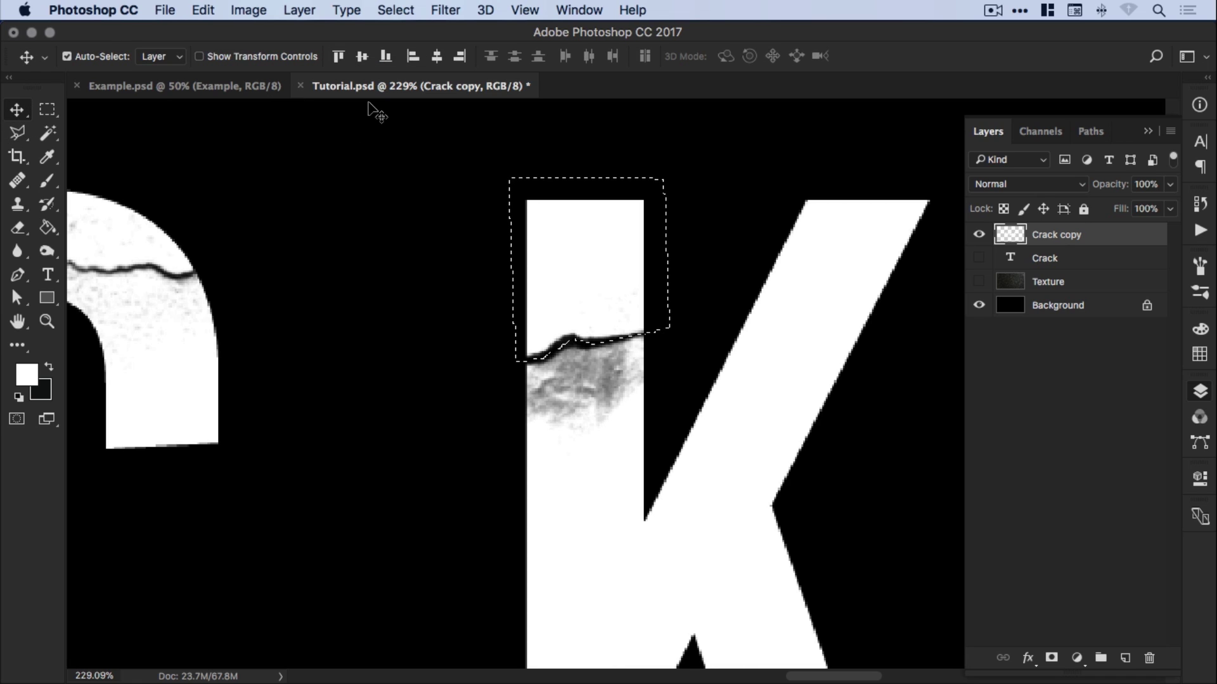
key(Left)
key(Left)
key(Down)
key(Down)
key(Down)
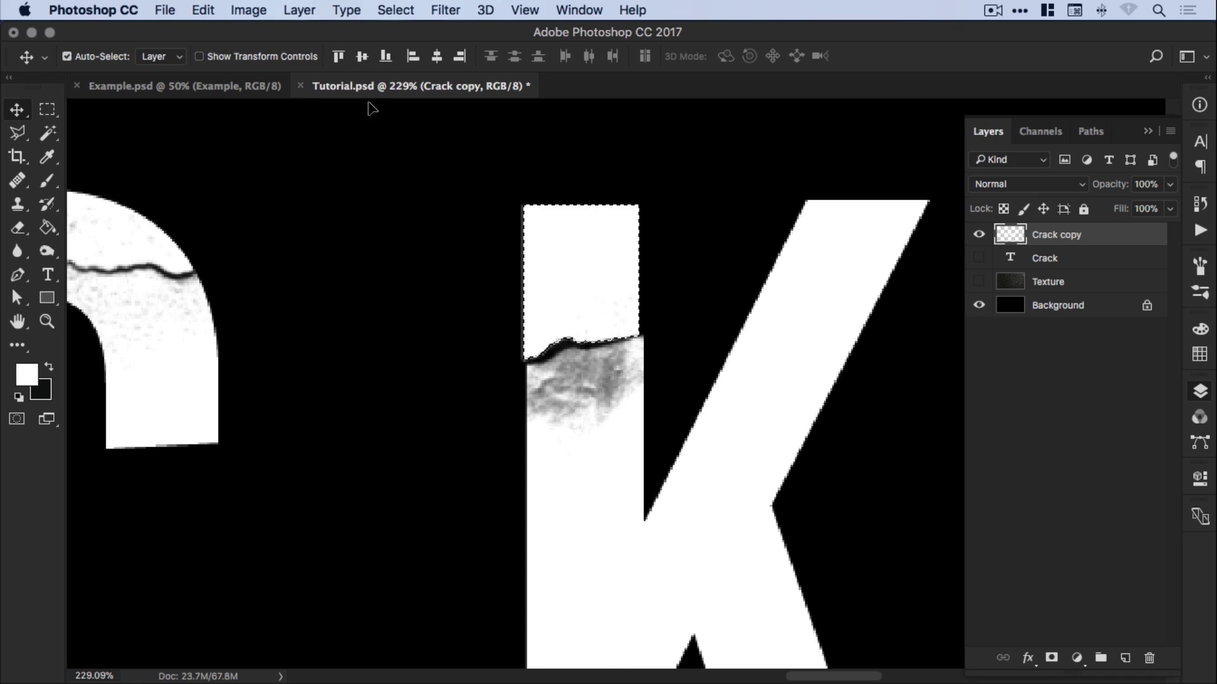
key(super+d)
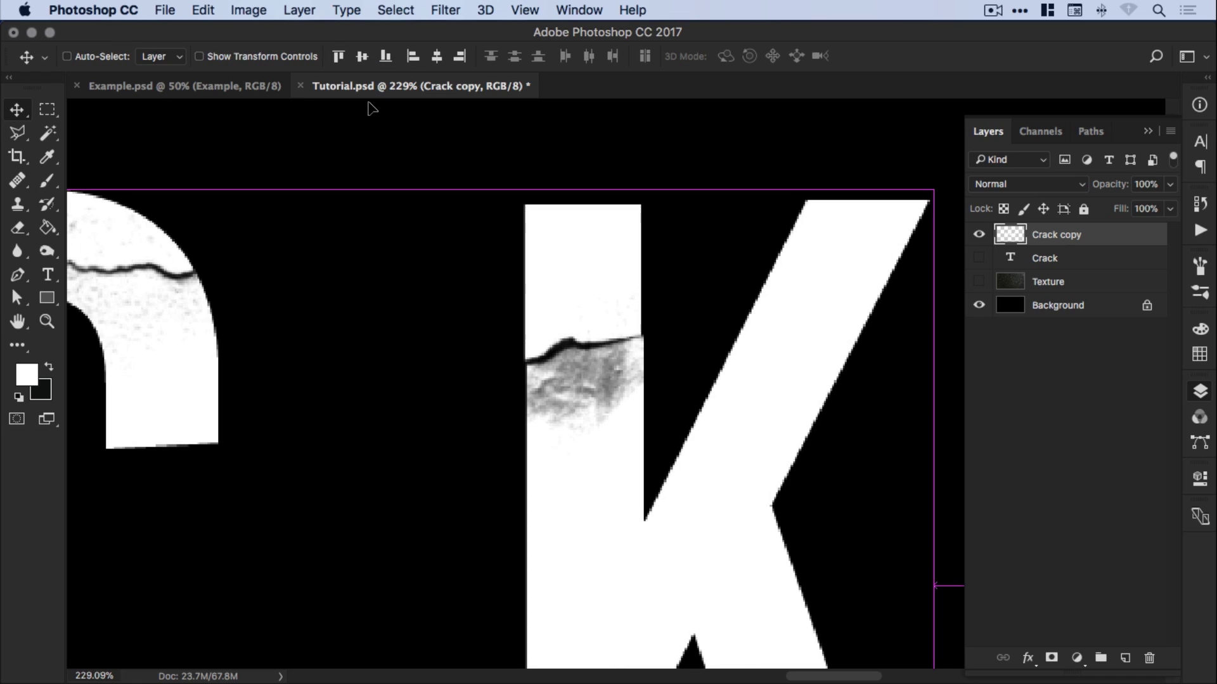
key(super+minus)
key(super+minus)
key(super+minus)
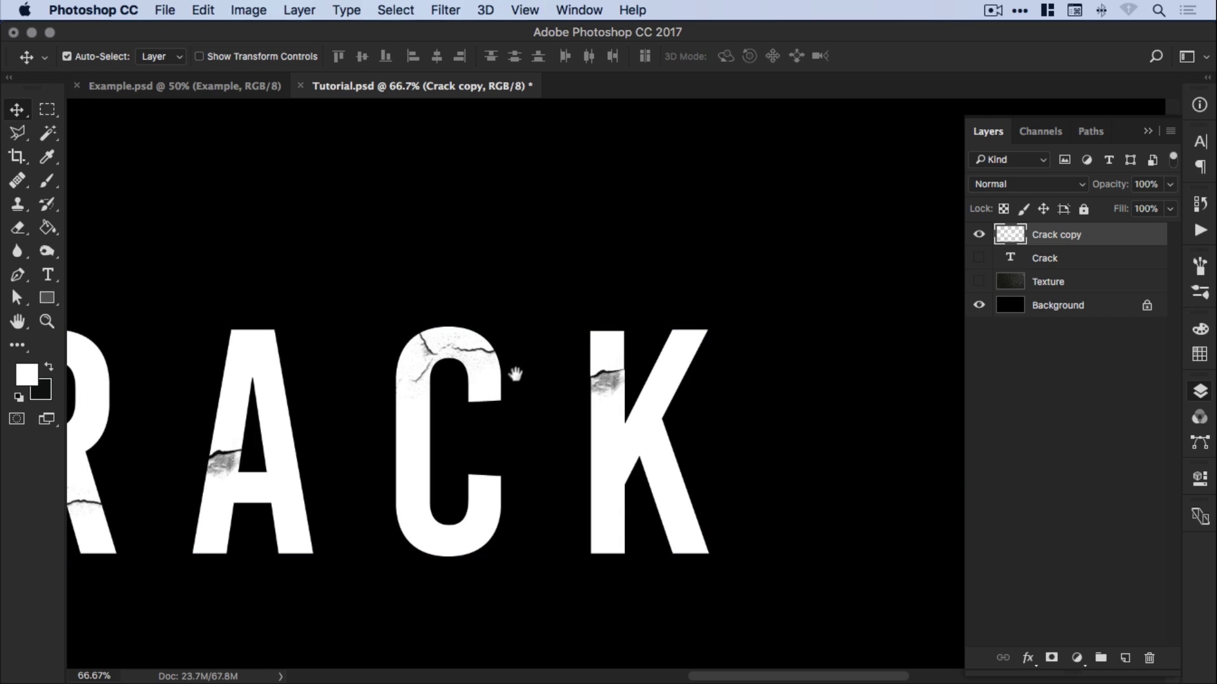
drag(515, 374, 777, 336)
key(super+minus)
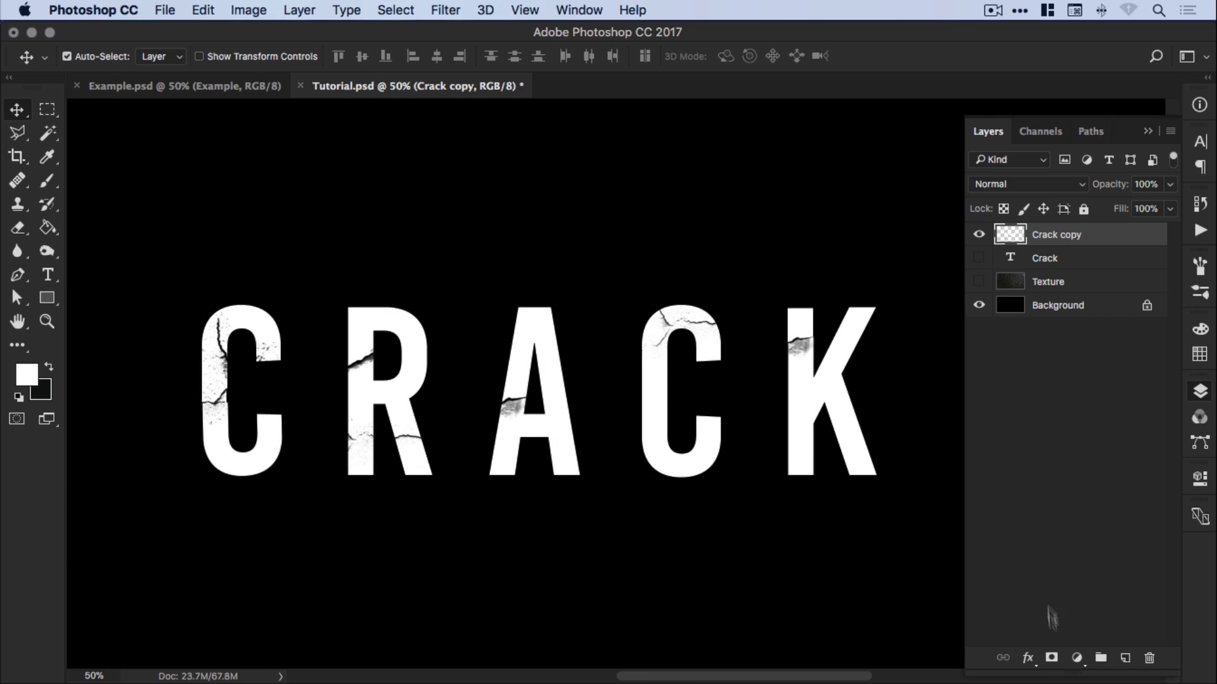
Add a mask to Crack copy and paint grunge over C, R and A with the 694 crack brush at 500
click(1052, 659)
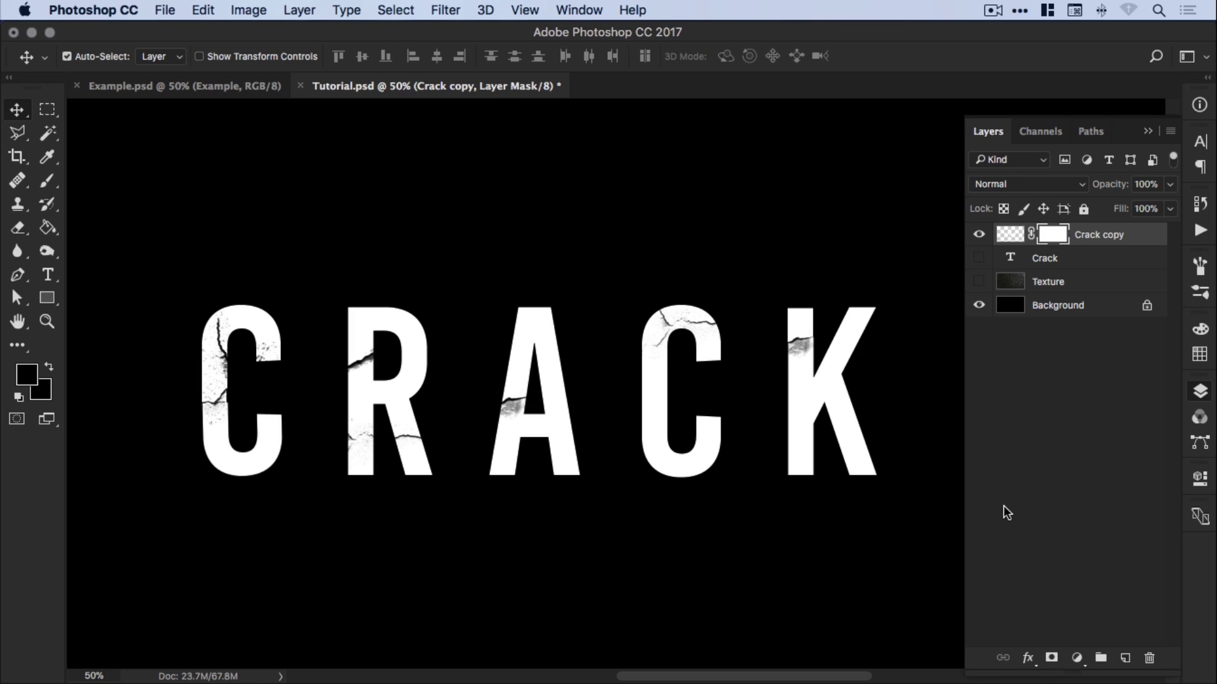
click(48, 184)
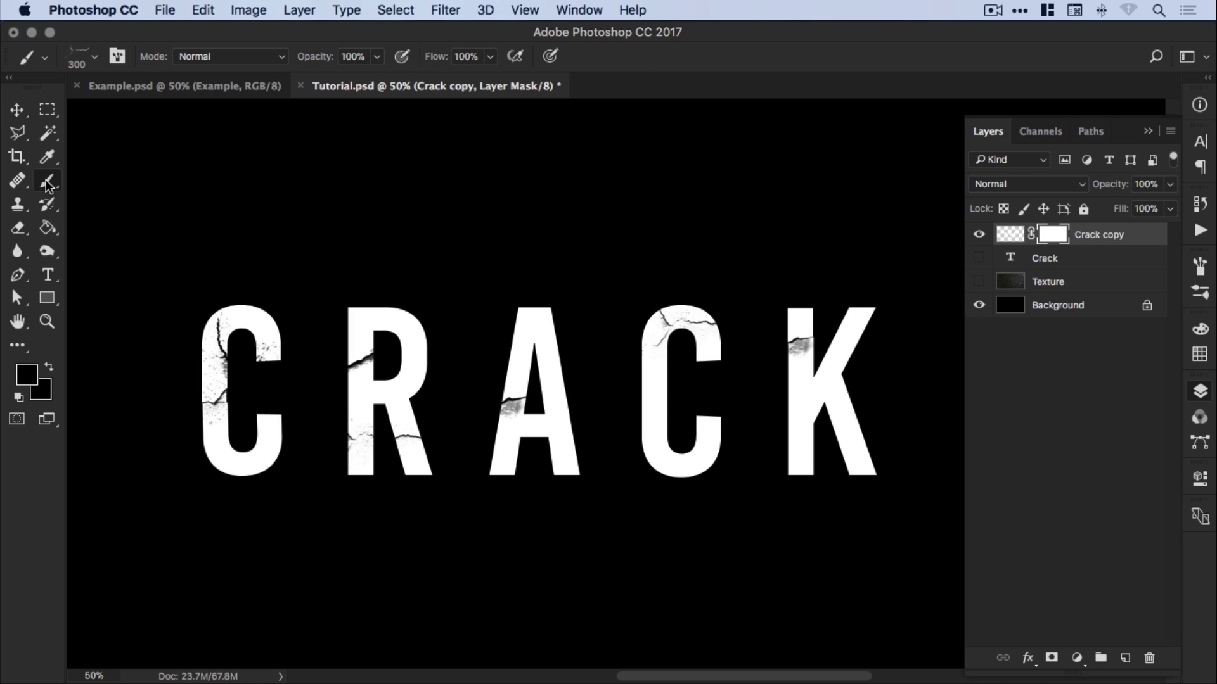
right_click(122, 104)
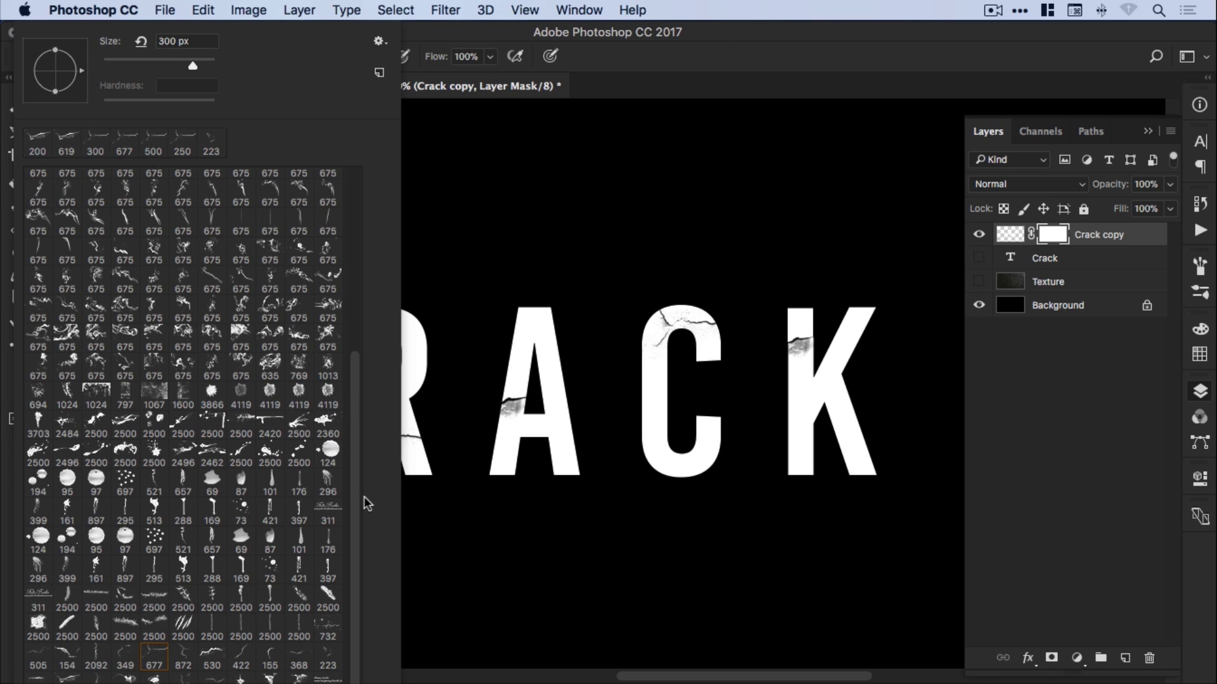
click(35, 394)
click(684, 108)
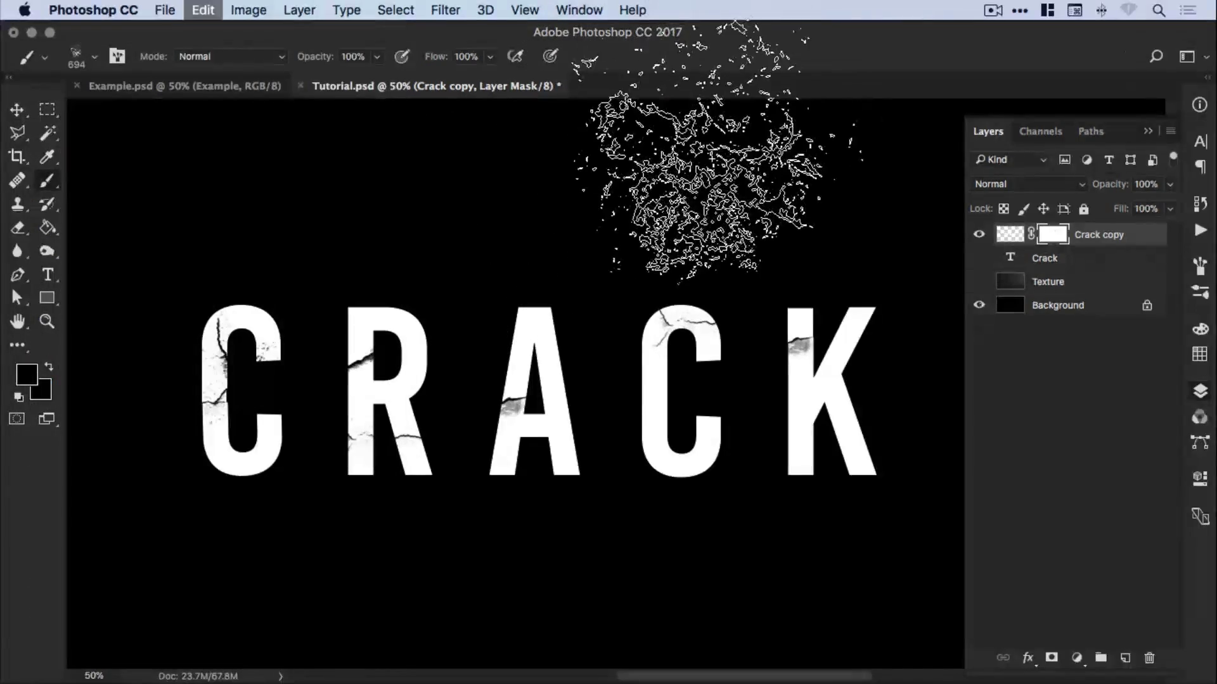
key(bracketleft)
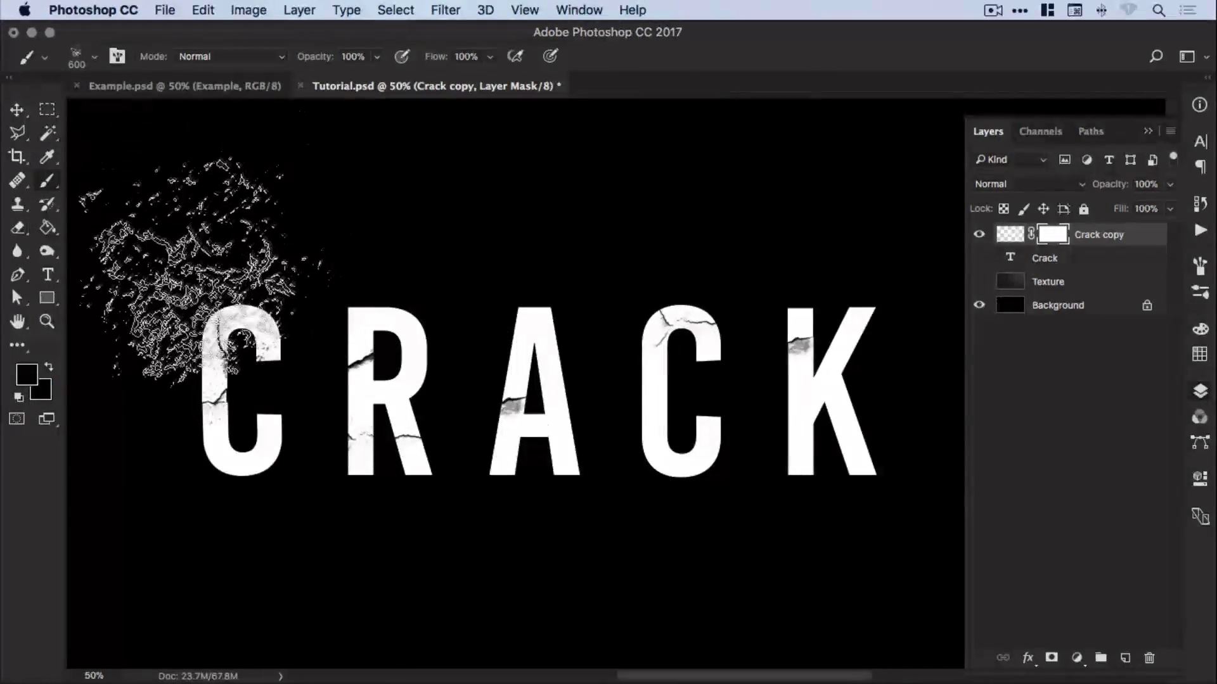
key(bracketleft)
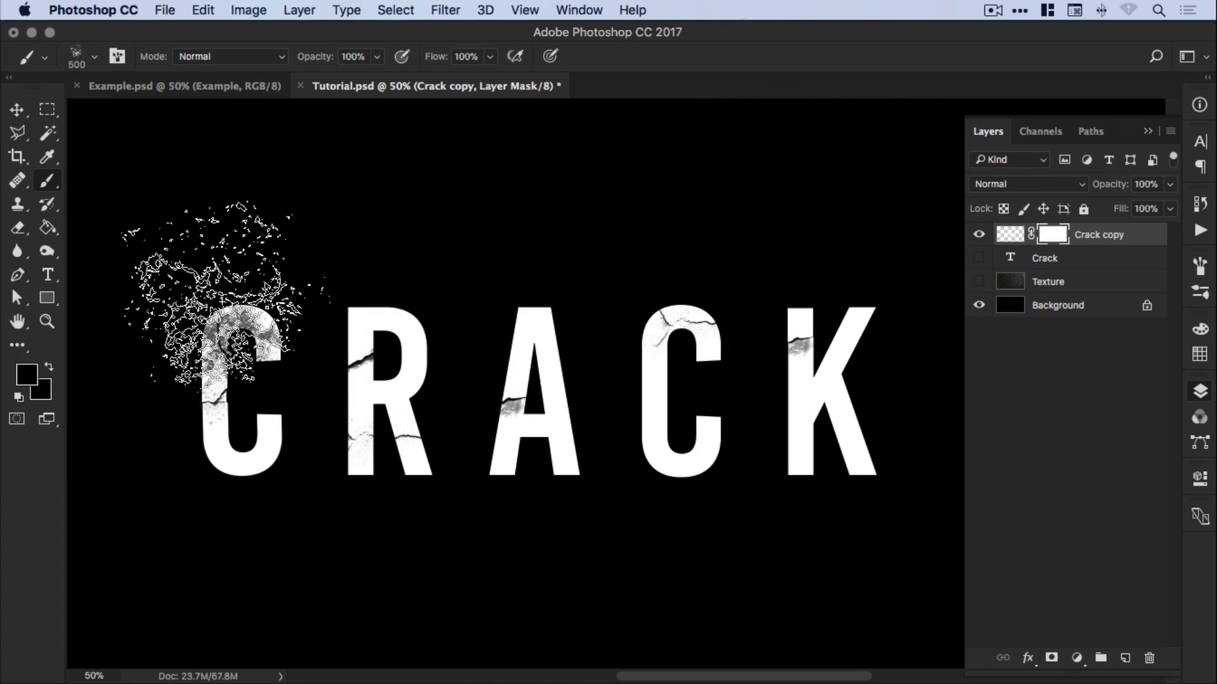
mouse_move(225, 294)
mouse_down()
mouse_move(237, 458)
mouse_move(251, 477)
mouse_move(382, 439)
mouse_move(359, 304)
mouse_move(532, 326)
mouse_move(551, 429)
mouse_move(532, 467)
mouse_move(701, 467)
mouse_move(654, 477)
mouse_move(650, 312)
mouse_move(744, 401)
mouse_move(697, 402)
mouse_move(823, 392)
mouse_move(823, 467)
mouse_move(823, 331)
mouse_move(851, 303)
mouse_move(879, 369)
mouse_move(841, 476)
mouse_move(881, 431)
mouse_up()
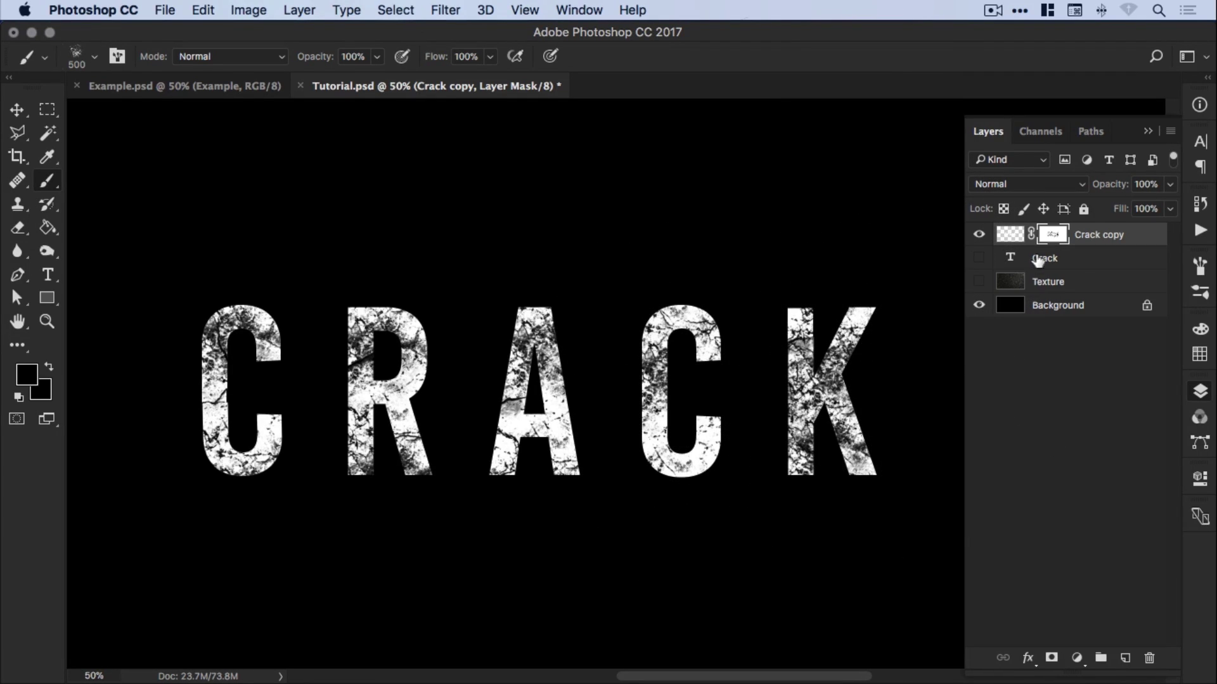
Toggle the Crack copy mask off and on to compare the grunge effect
shift+click(1052, 237)
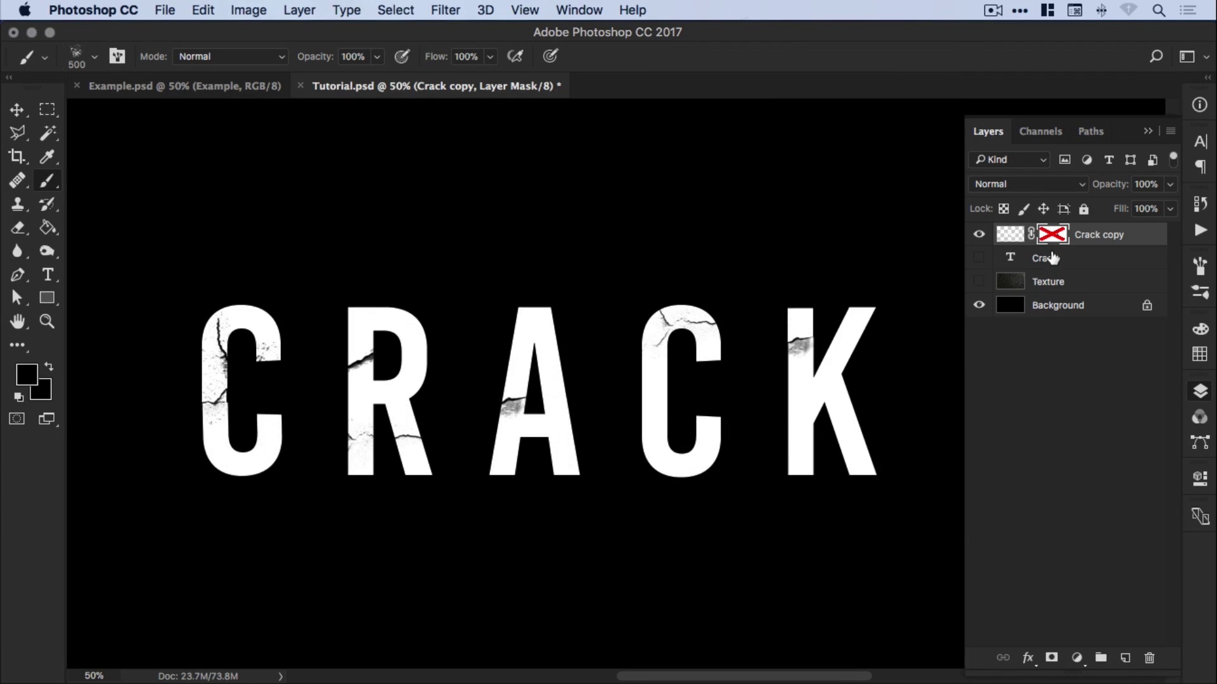
shift+click(1052, 238)
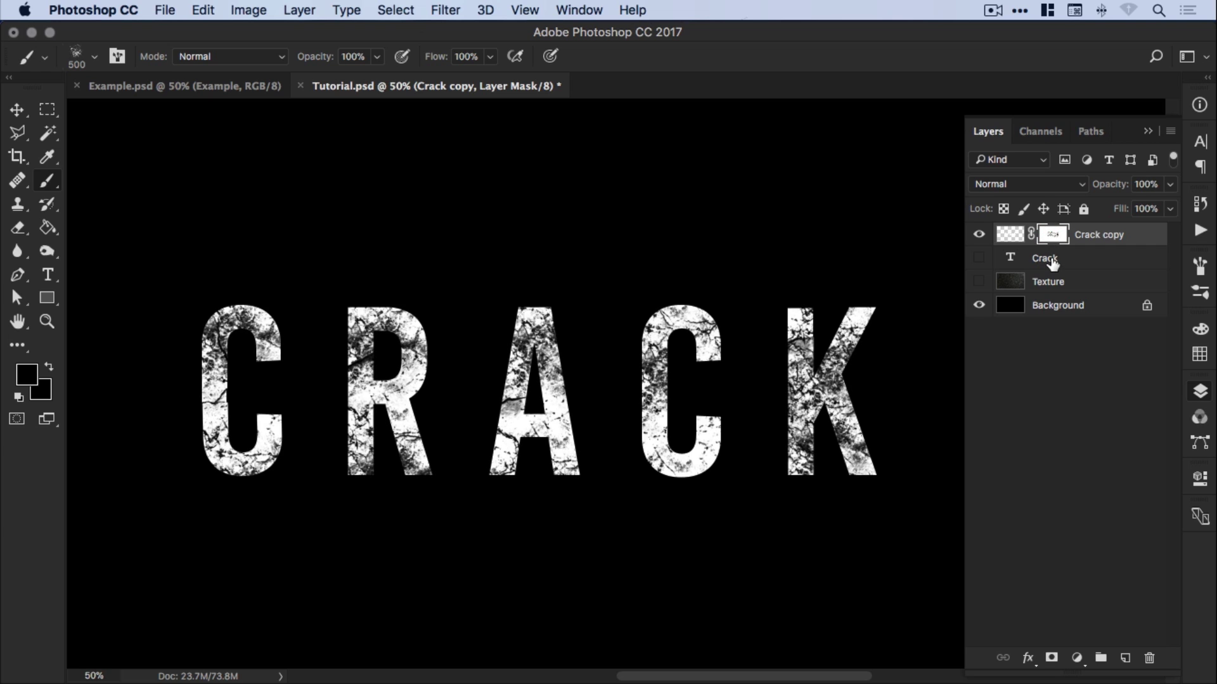
shift+click(1052, 239)
shift+click(1053, 240)
shift+click(1052, 238)
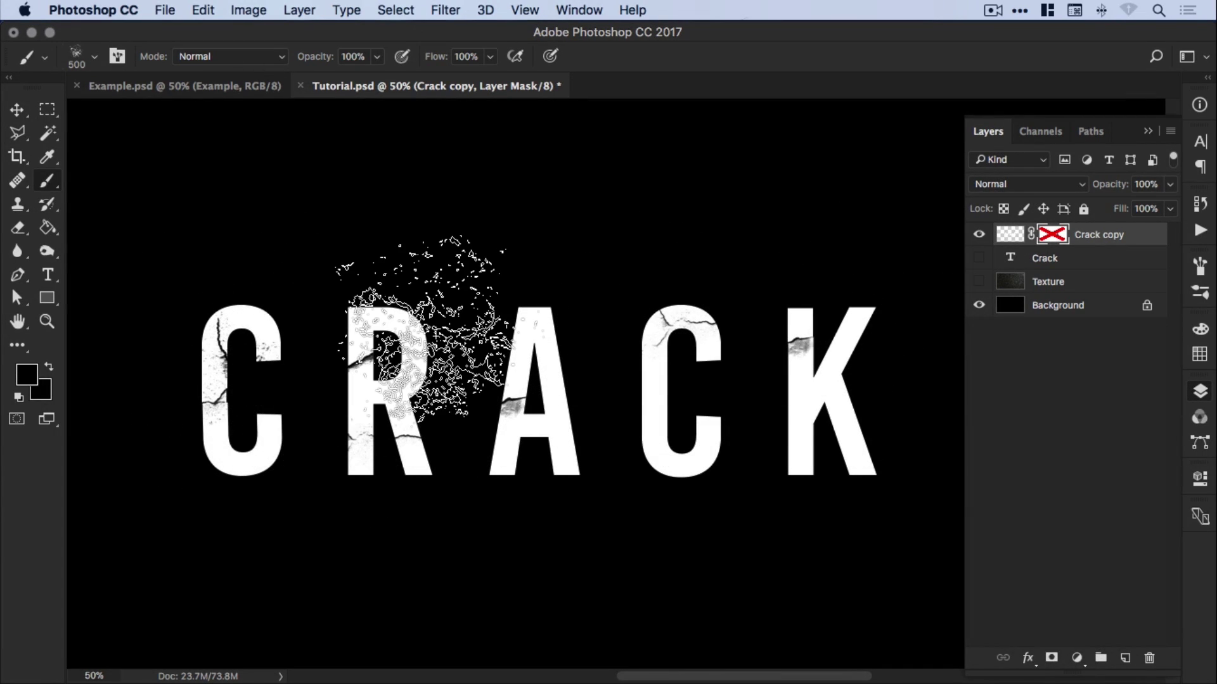
shift+click(1052, 236)
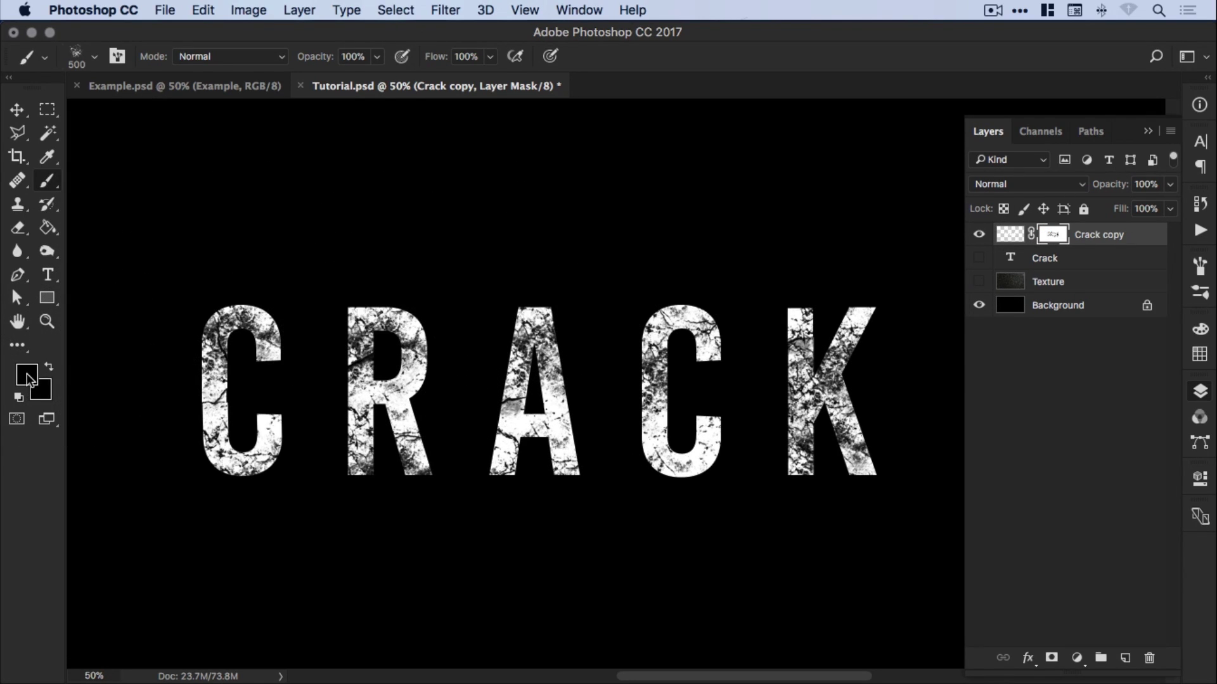
Set the foreground colour to pure white and switch to the Brush for repainting the mask
click(378, 199)
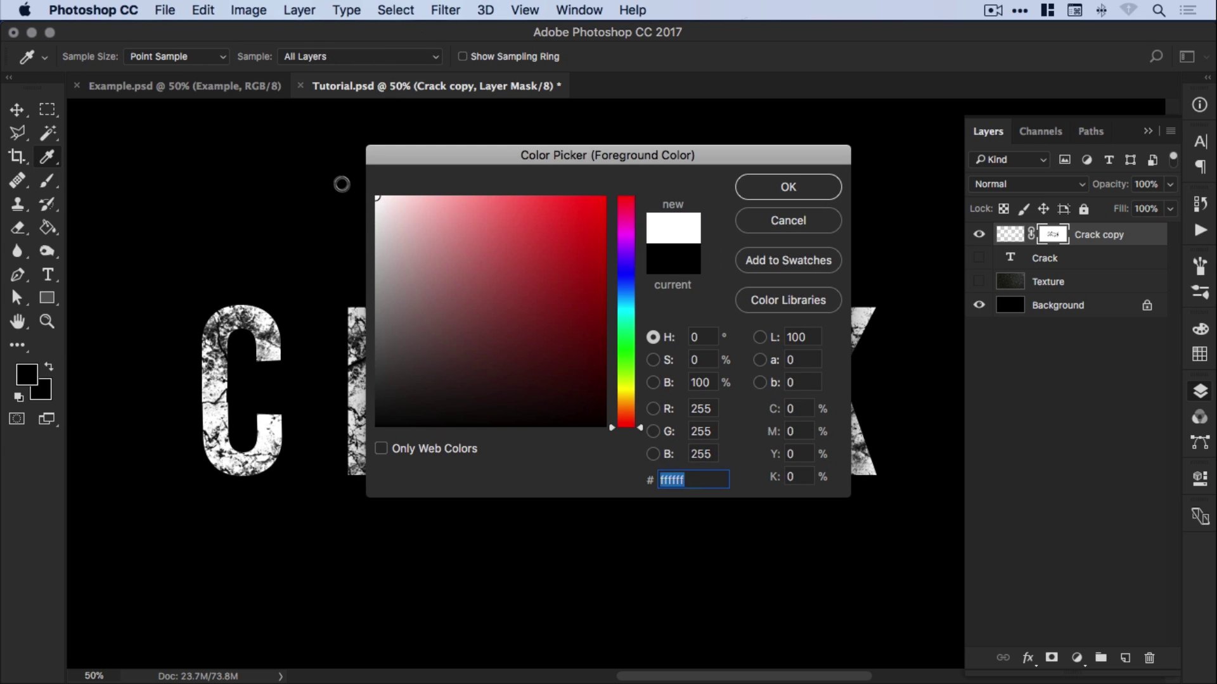
click(789, 191)
key(b)
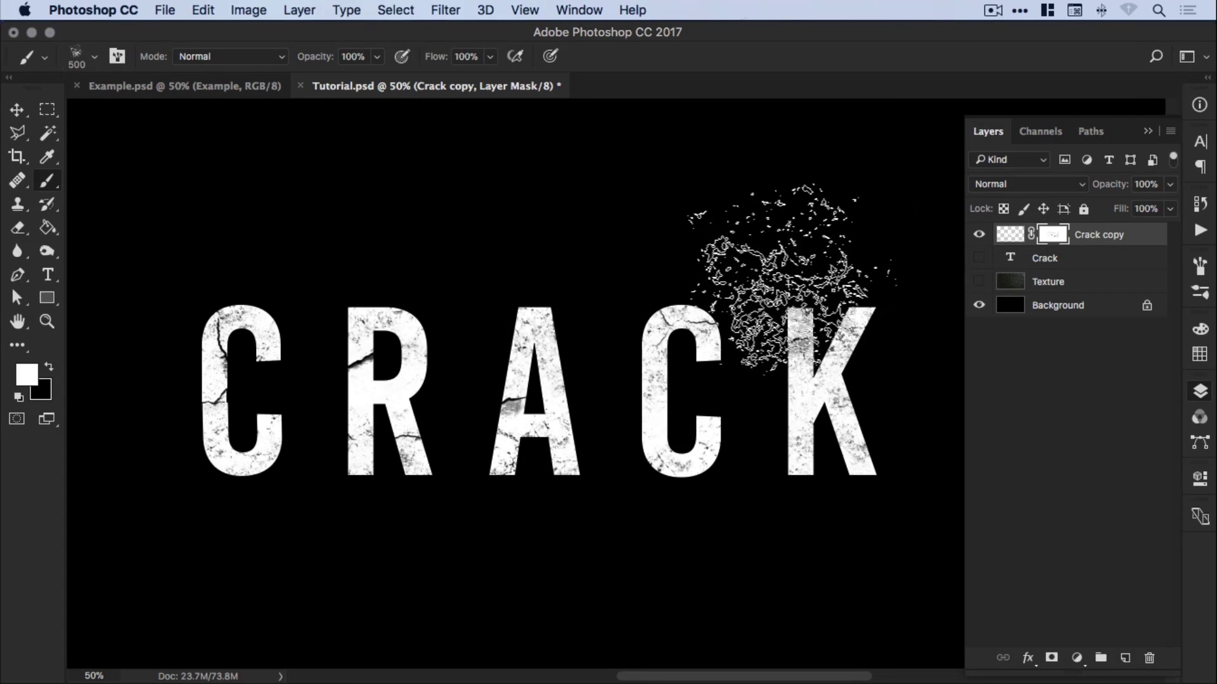
Compare the Crack copy mask on and off, then set the layer's opacity to 90%
key(v)
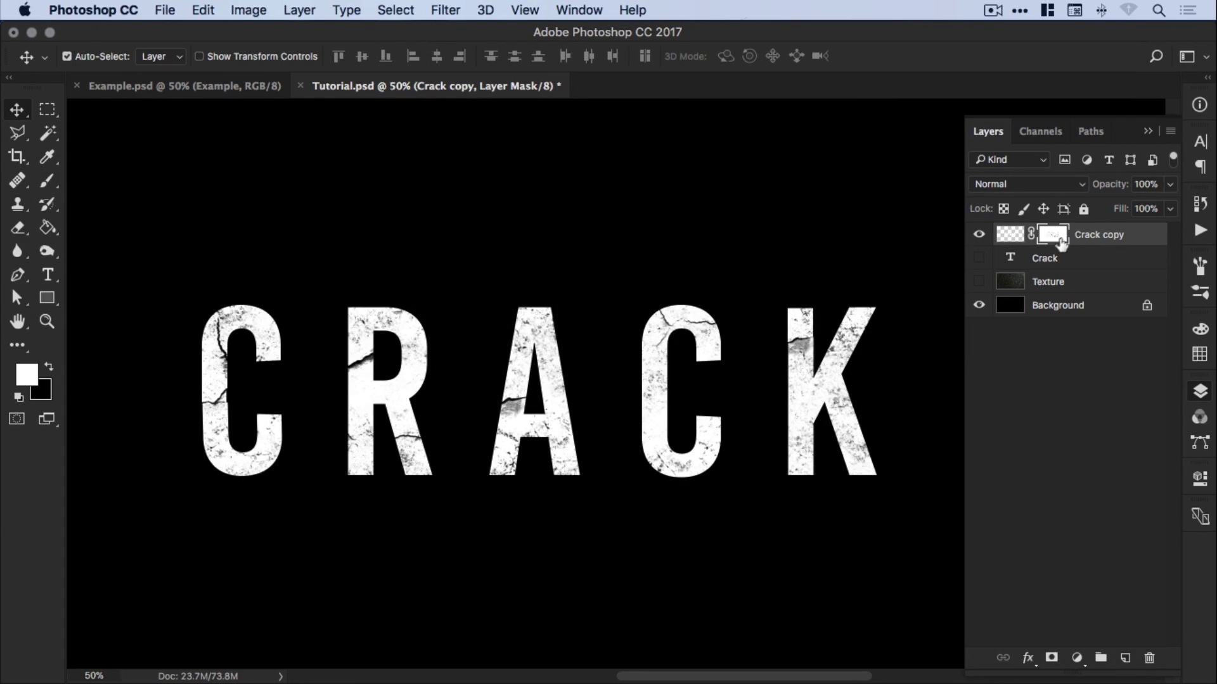
shift+click(1054, 239)
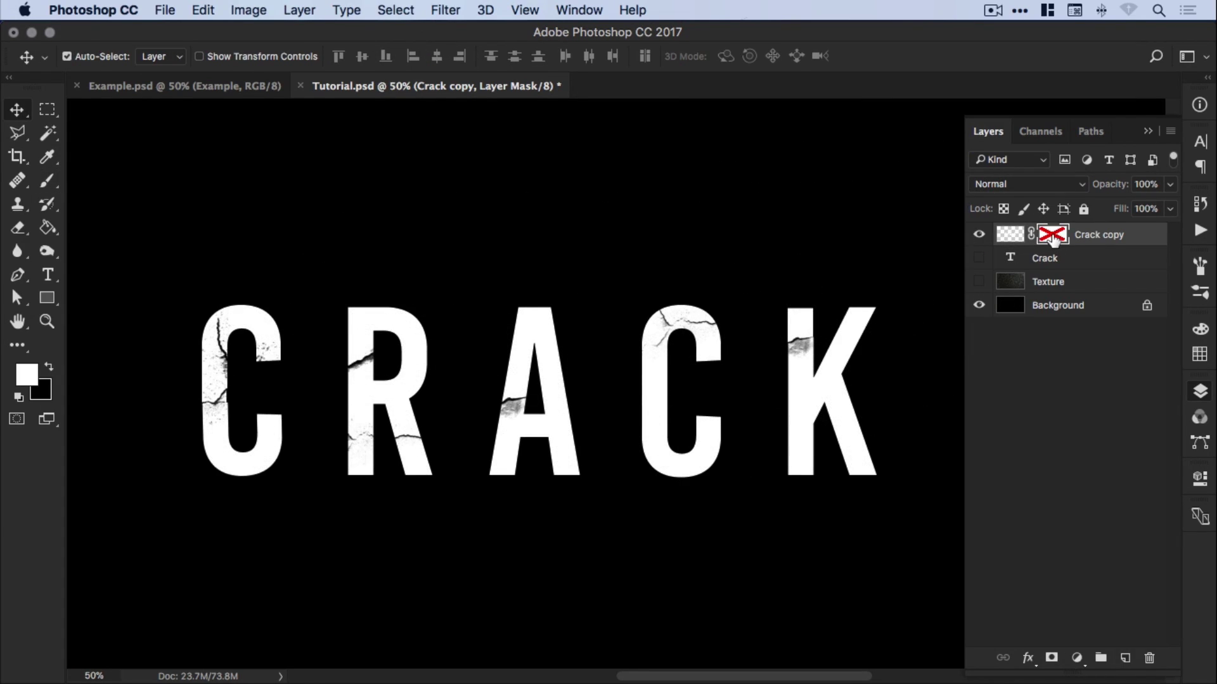
shift+click(1052, 240)
shift+click(1054, 239)
shift+click(1053, 239)
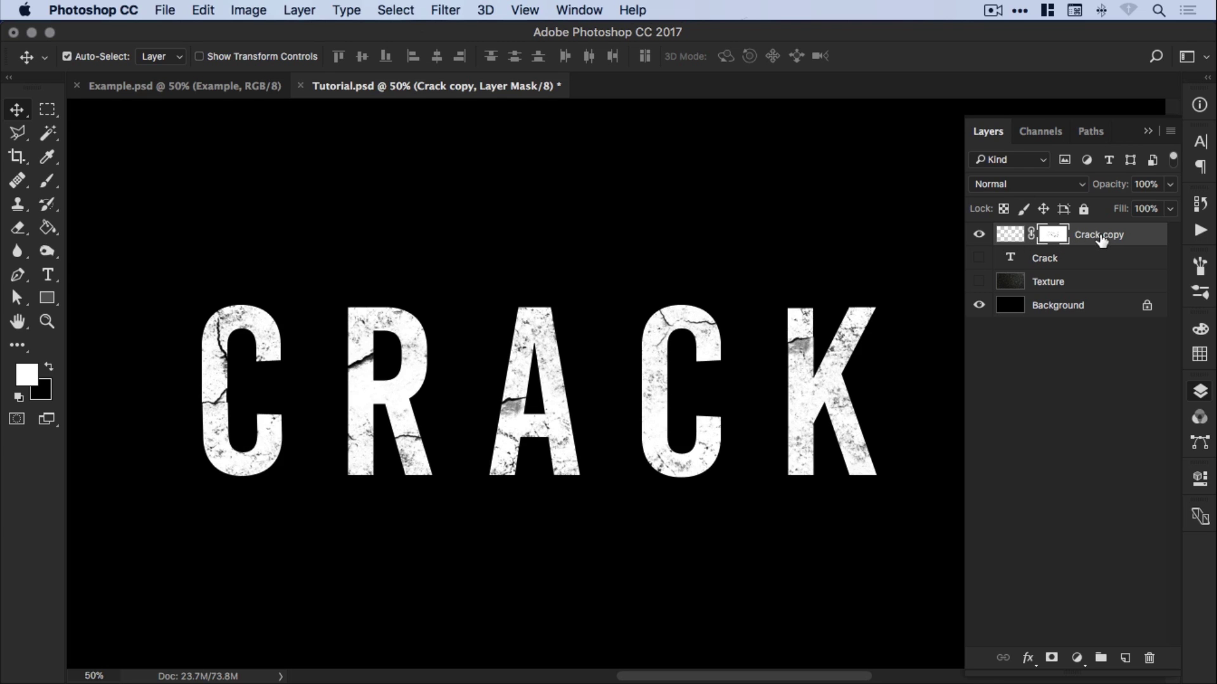
click(1169, 185)
drag(1160, 202, 1157, 201)
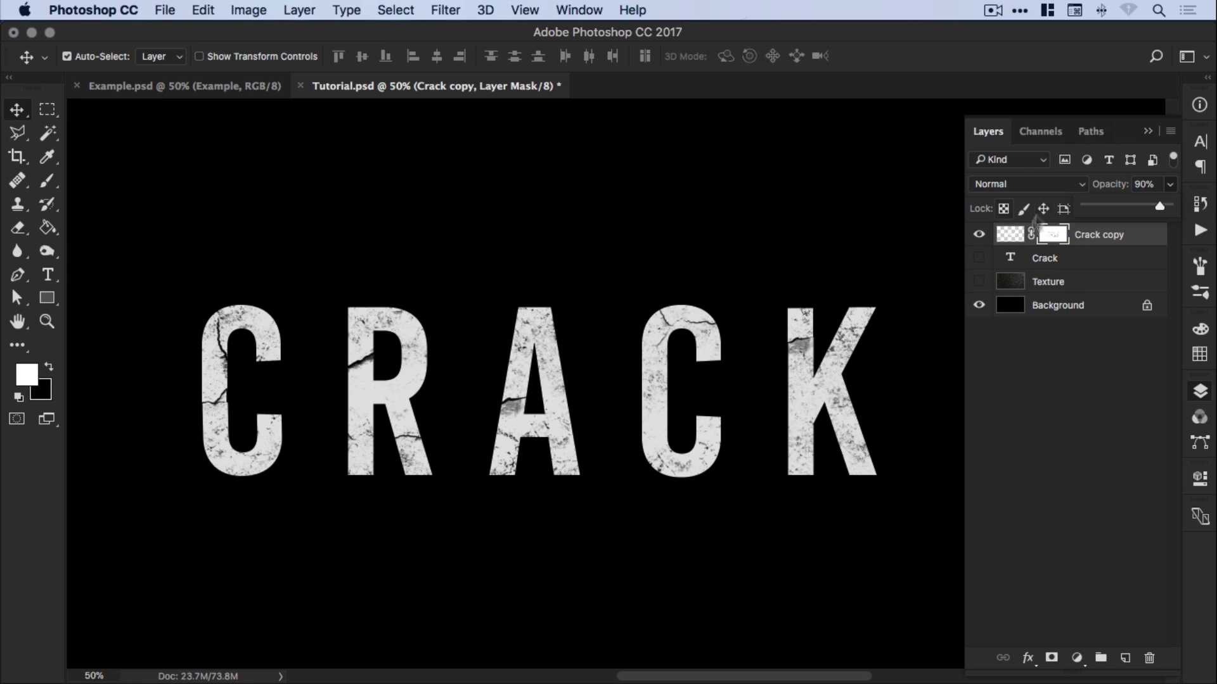
Make the Texture layer visible and lower its opacity
click(979, 283)
click(1055, 285)
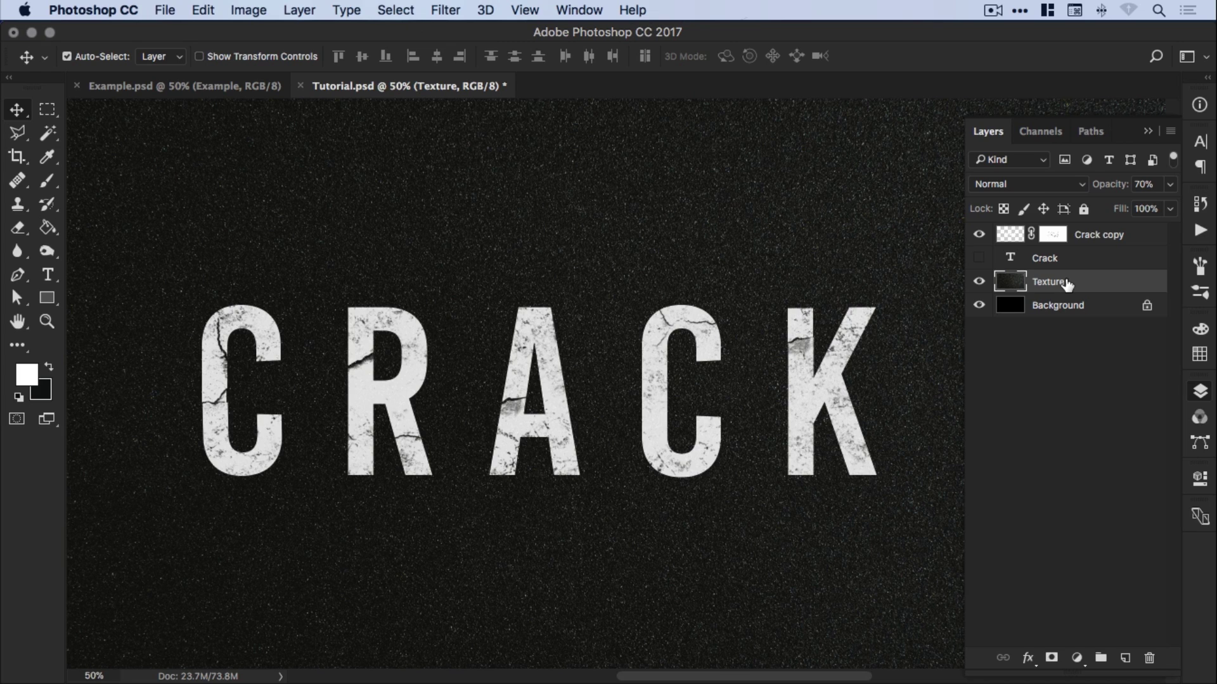
click(1170, 184)
mouse_move(1157, 202)
mouse_down()
mouse_move(1176, 204)
mouse_move(1142, 204)
mouse_up()
Toggle the Texture layer off and on to compare, select Crack copy, then go to Example.psd
click(979, 282)
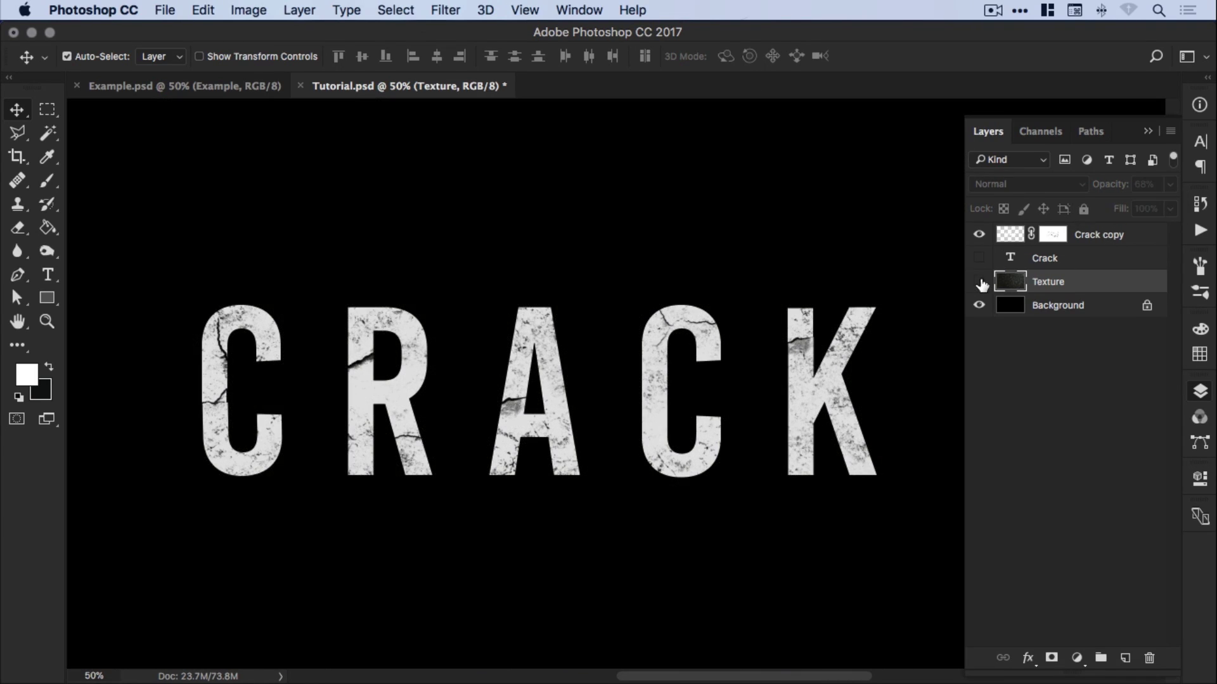
click(980, 283)
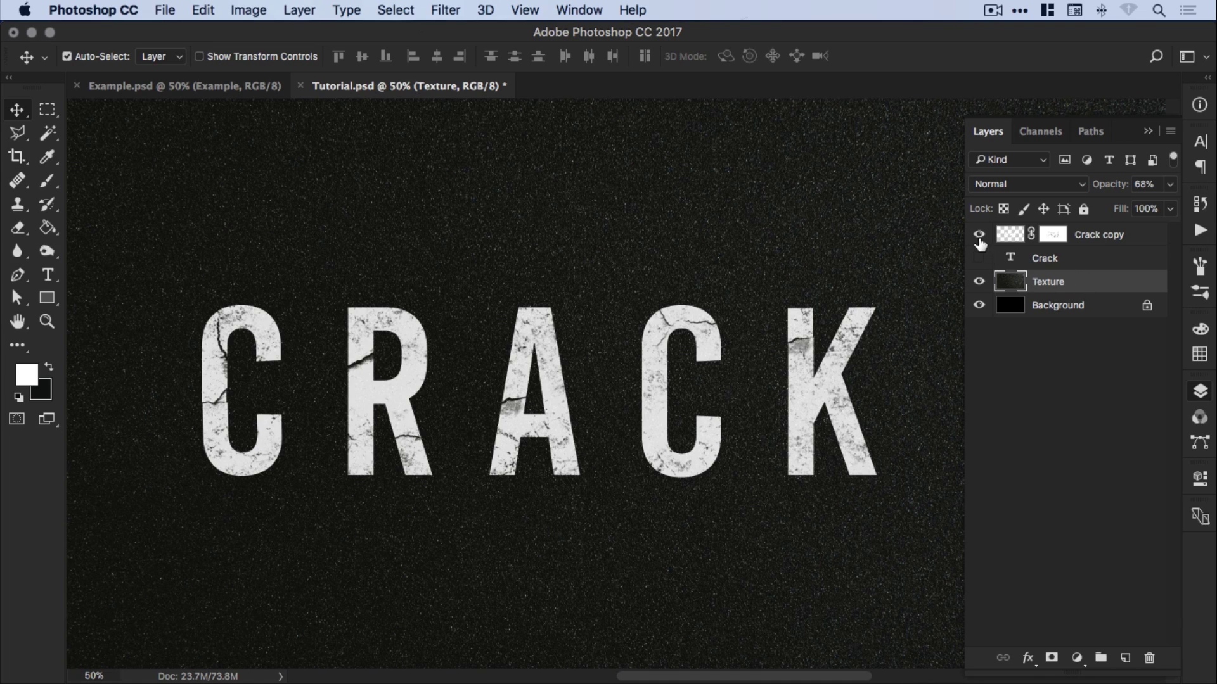
click(1100, 236)
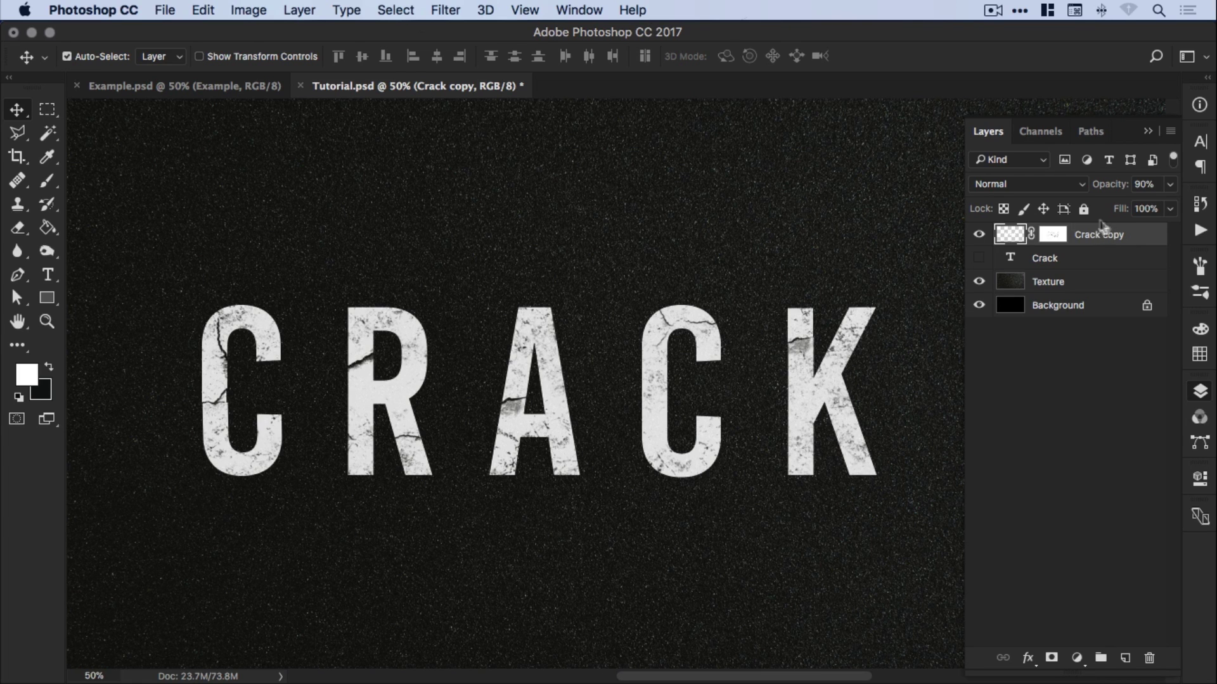
click(224, 92)
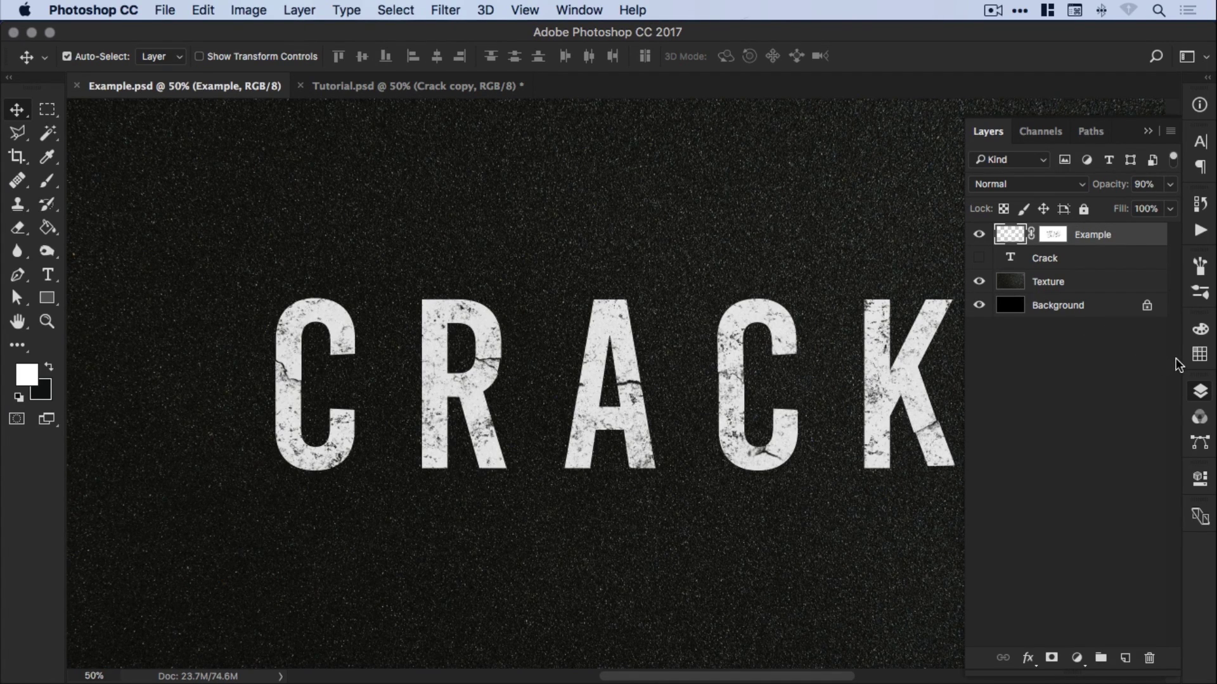
Apply a crimson Color Overlay layer style to the Example layer through Blending Options
right_click(1091, 234)
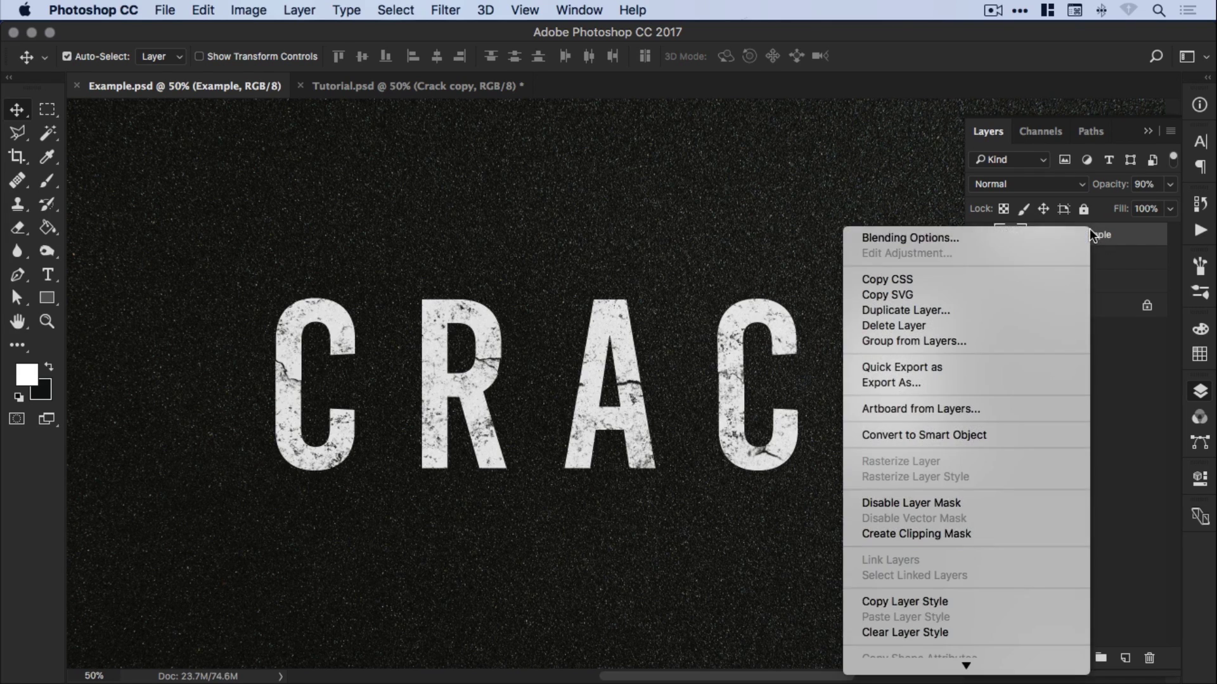
click(968, 236)
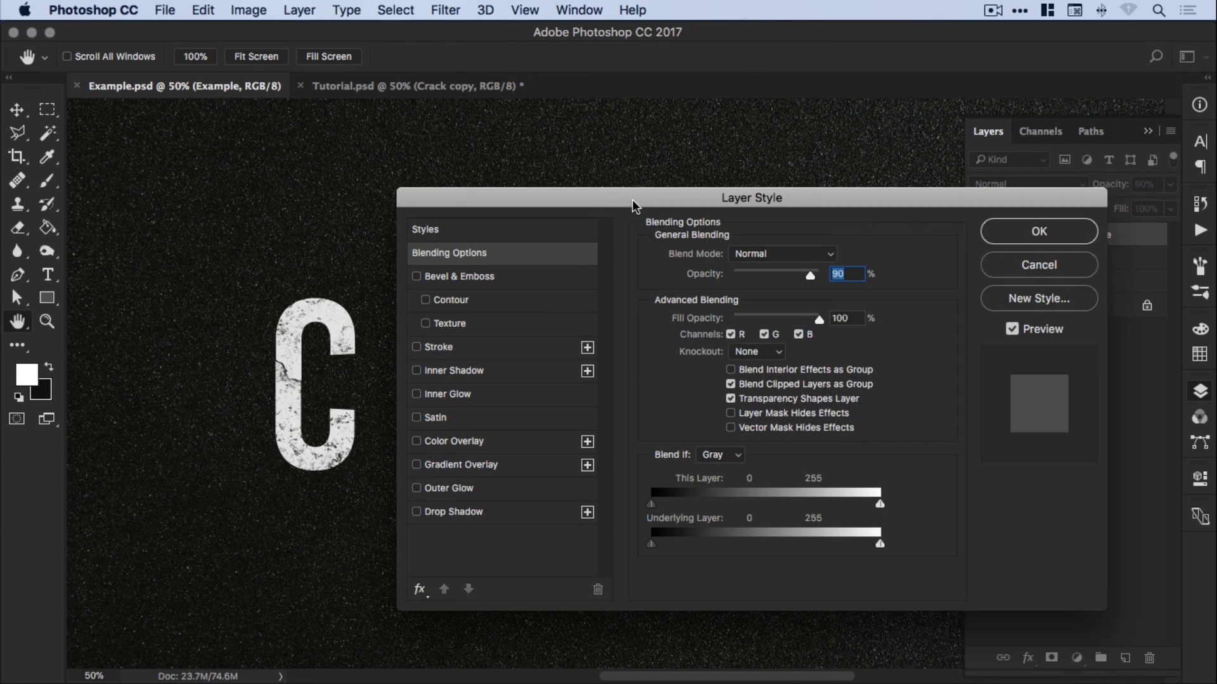
drag(632, 199, 711, 189)
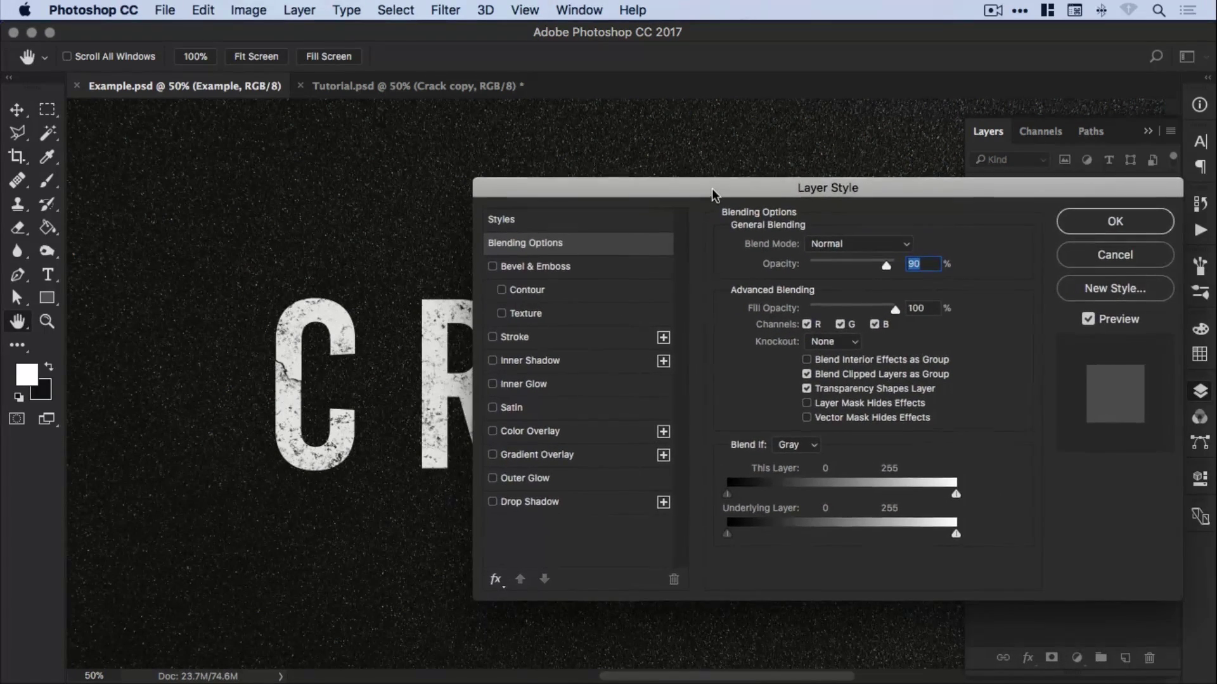
click(531, 431)
click(899, 244)
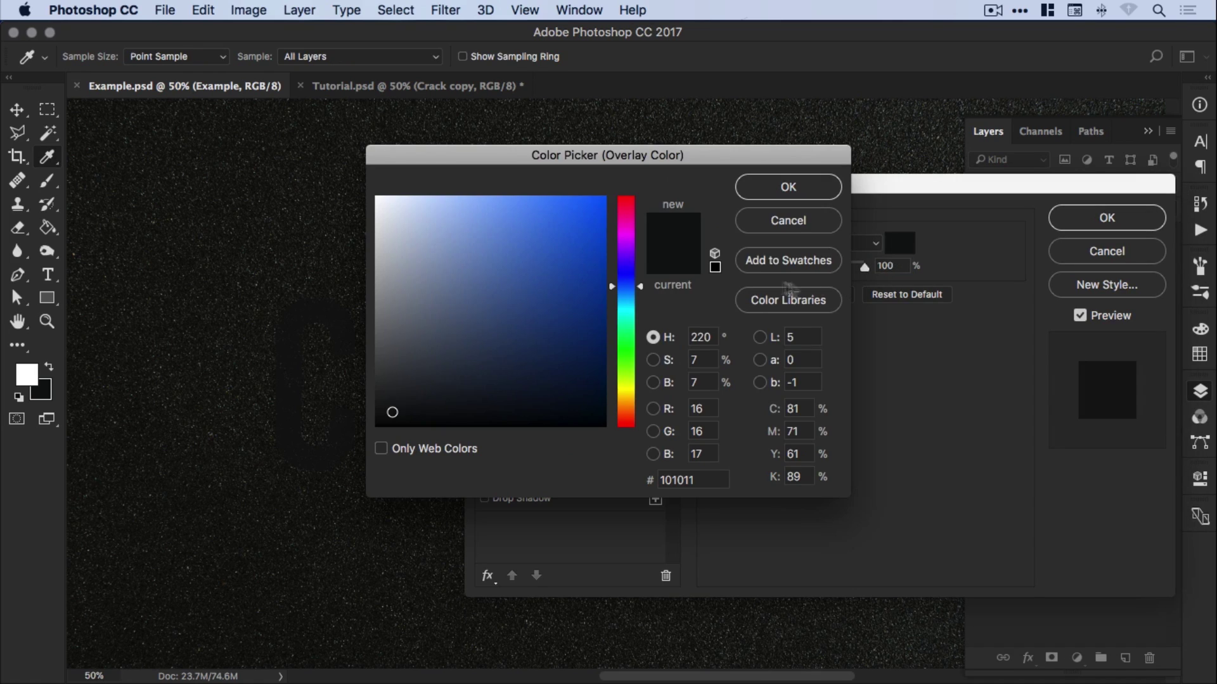
click(627, 207)
click(580, 208)
click(788, 187)
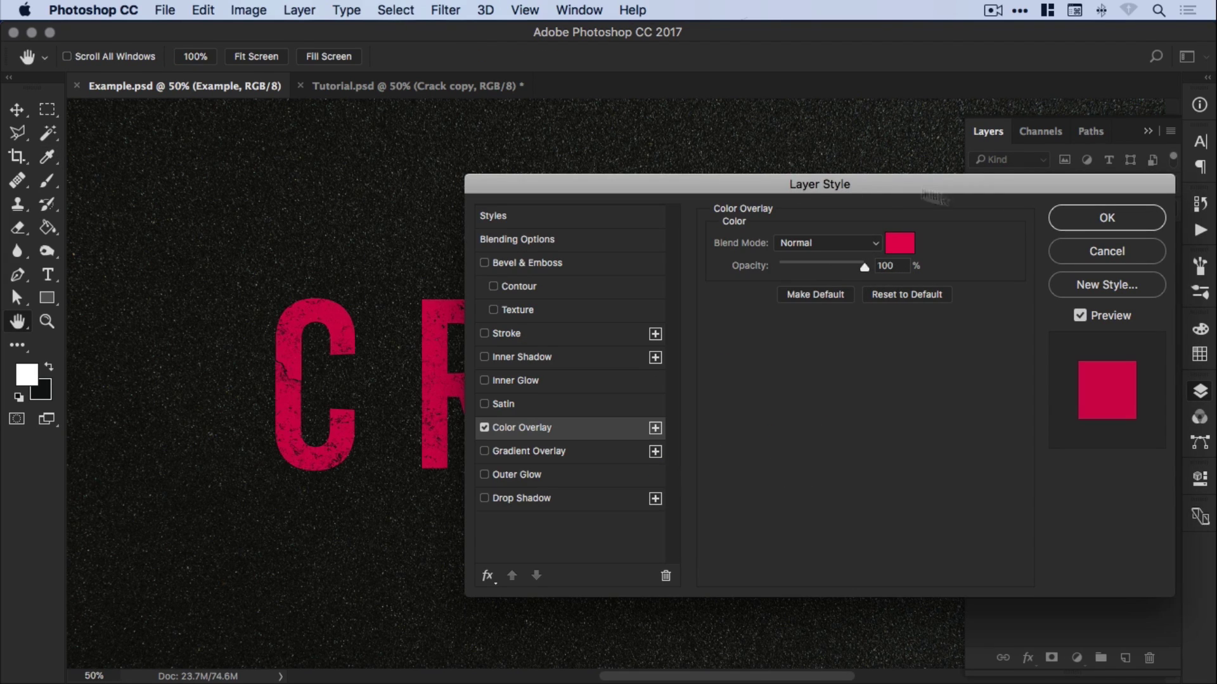
click(1083, 219)
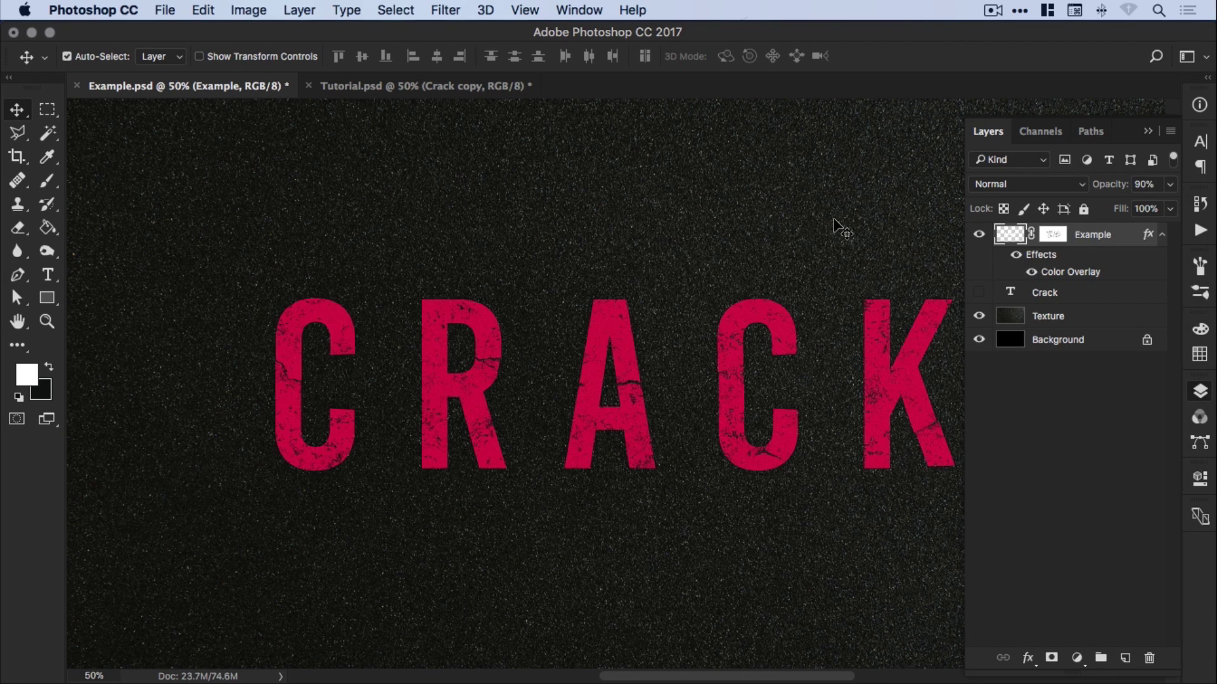